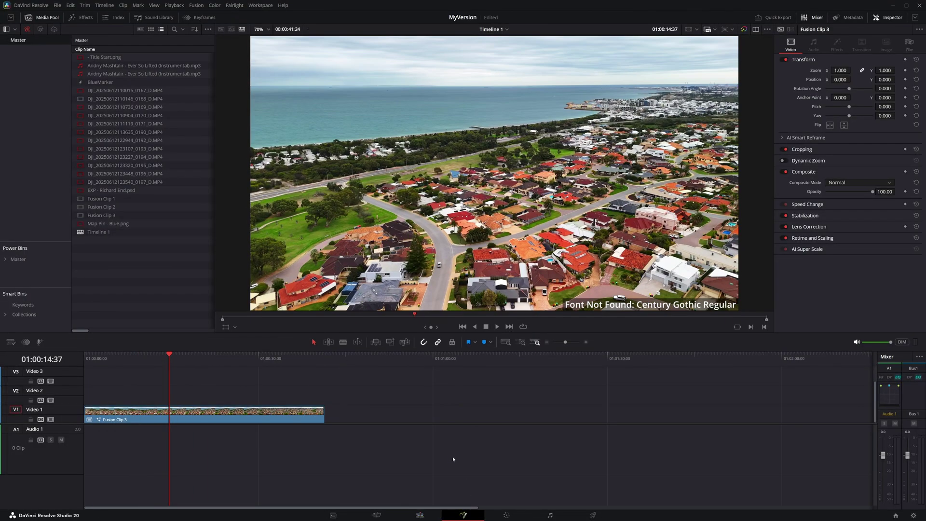
# - Enlarge the node graph area over the keyframes and viewers, and hide the effects library
pyautogui.moveTo(232, 420); pyautogui.dragTo(257, 448)
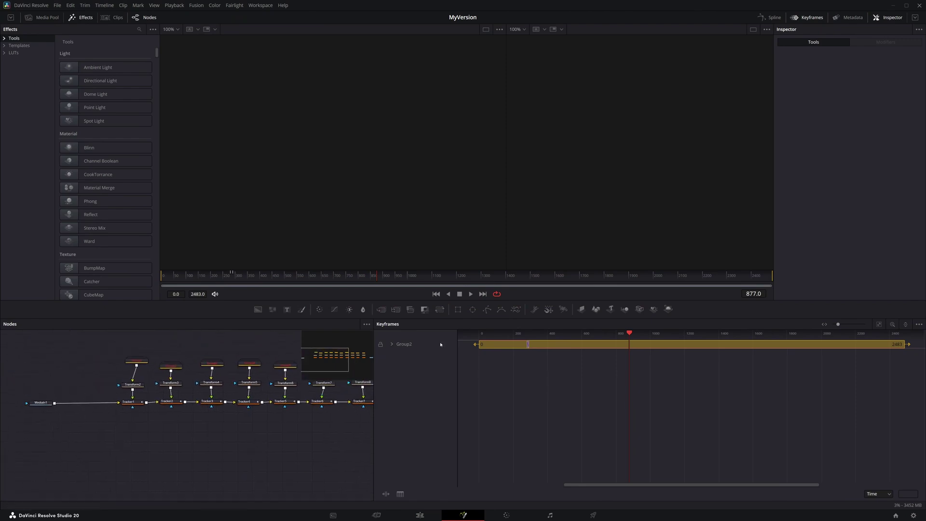
pyautogui.moveTo(375, 422); pyautogui.dragTo(841, 423)
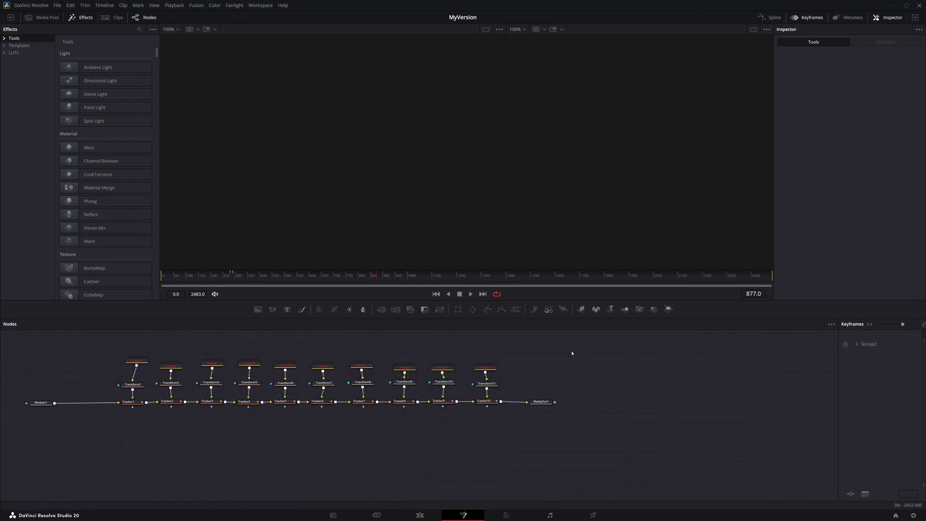
pyautogui.click(86, 18)
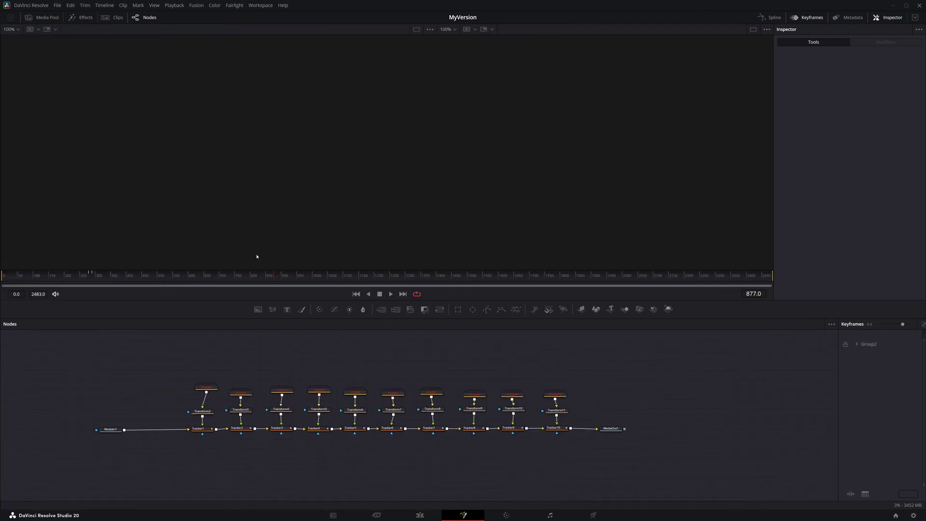
pyautogui.moveTo(263, 300); pyautogui.dragTo(269, 246)
# - Expand the Group1 node and show the text settings of the Title node inside it
pyautogui.scroll(5, 246, 320)
pyautogui.moveTo(225, 321); pyautogui.dragTo(428, 298)
pyautogui.doubleClick(379, 335)
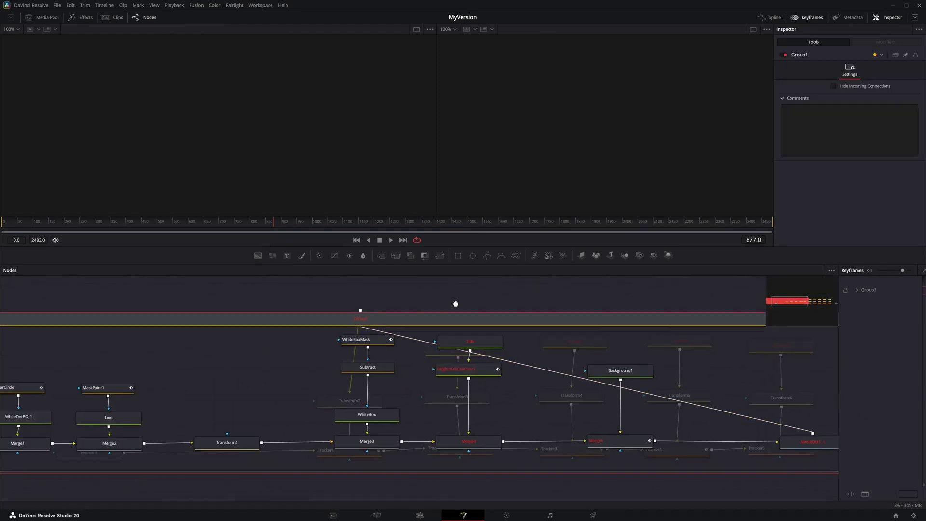
pyautogui.click(410, 333)
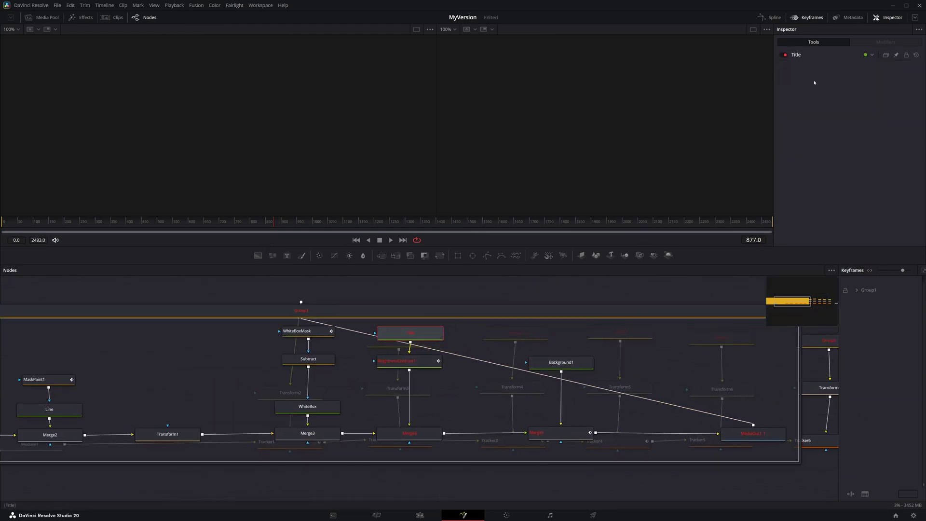
pyautogui.click(801, 57)
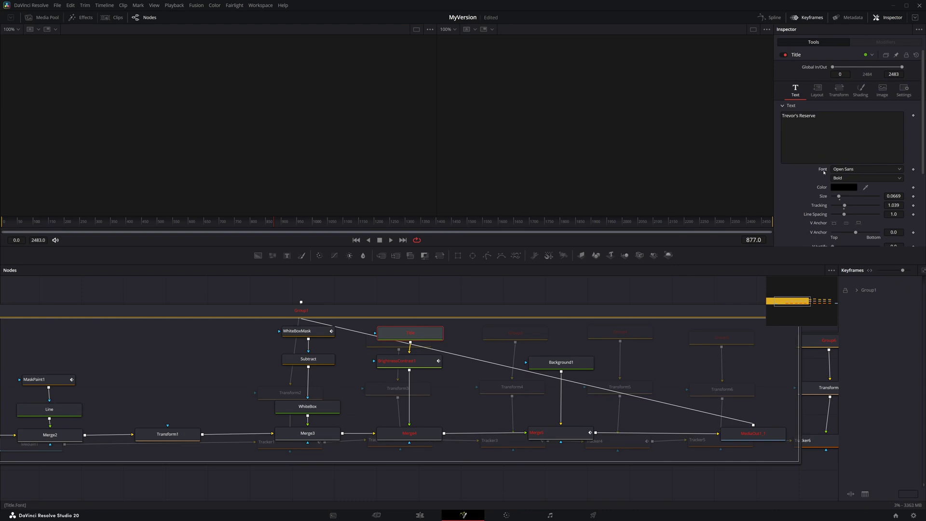
# - Show the group's MediaOut1_1 output in the second viewer and move the playhead to frame 166
pyautogui.moveTo(405, 264); pyautogui.dragTo(405, 287)
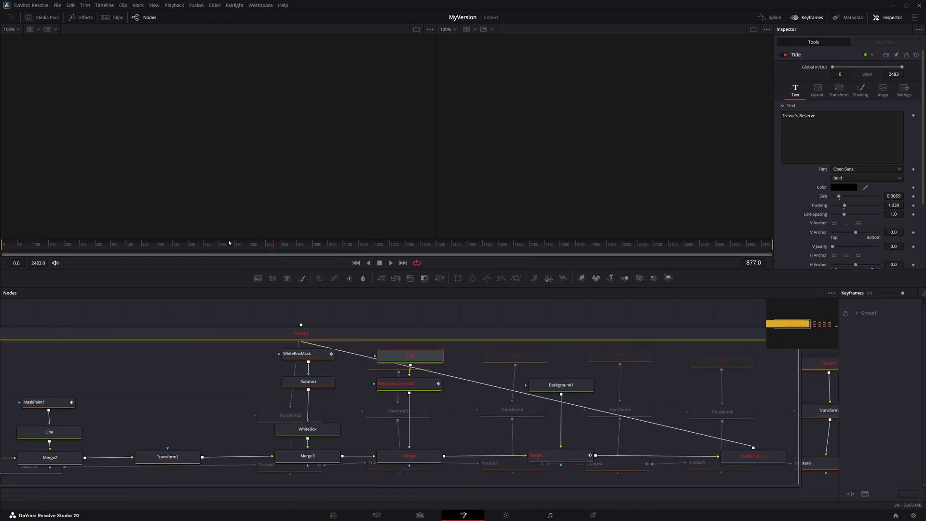
pyautogui.scroll(-2, 405, 301)
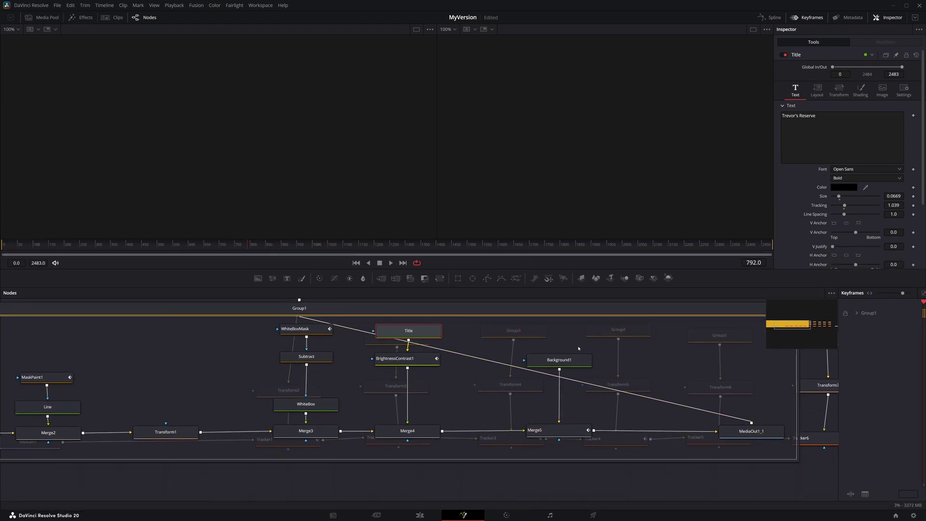
pyautogui.click(719, 436)
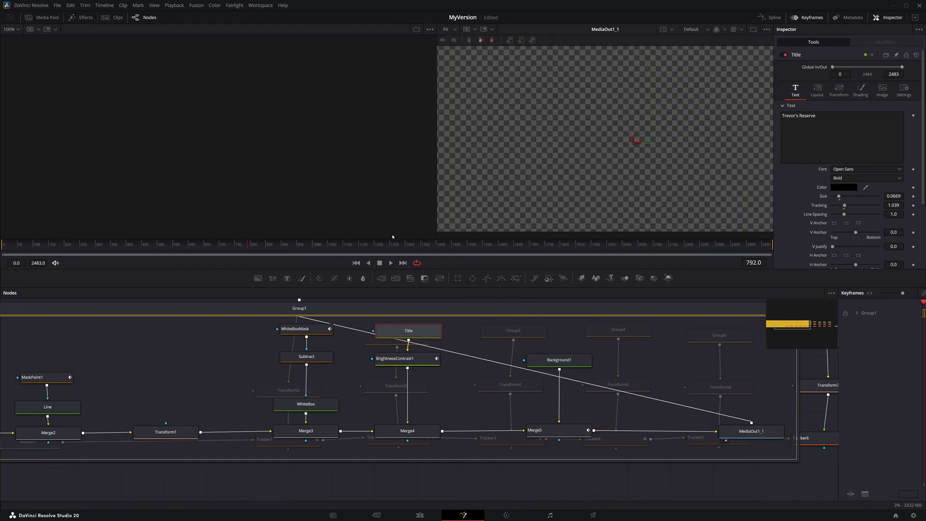
pyautogui.moveTo(175, 251); pyautogui.dragTo(53, 251)
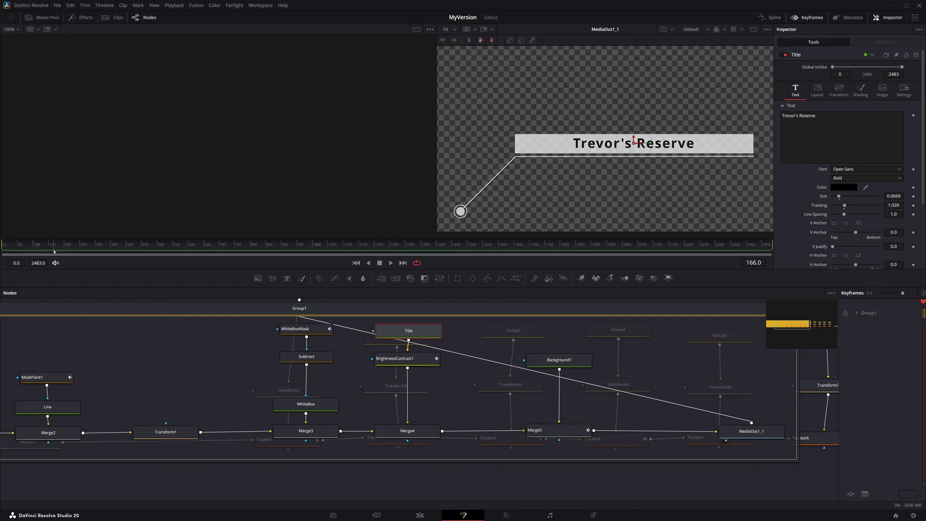
# - Examine the controls of MediaOut1_1 inside the group and of MediaOut1 at the end of the tracker chain
pyautogui.click(743, 431)
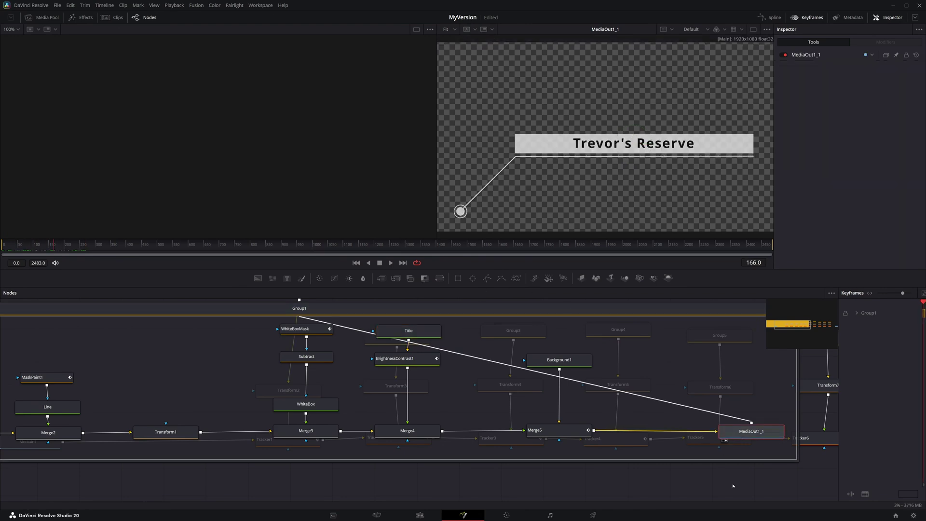
pyautogui.hscroll(5, 747, 328)
pyautogui.click(821, 55)
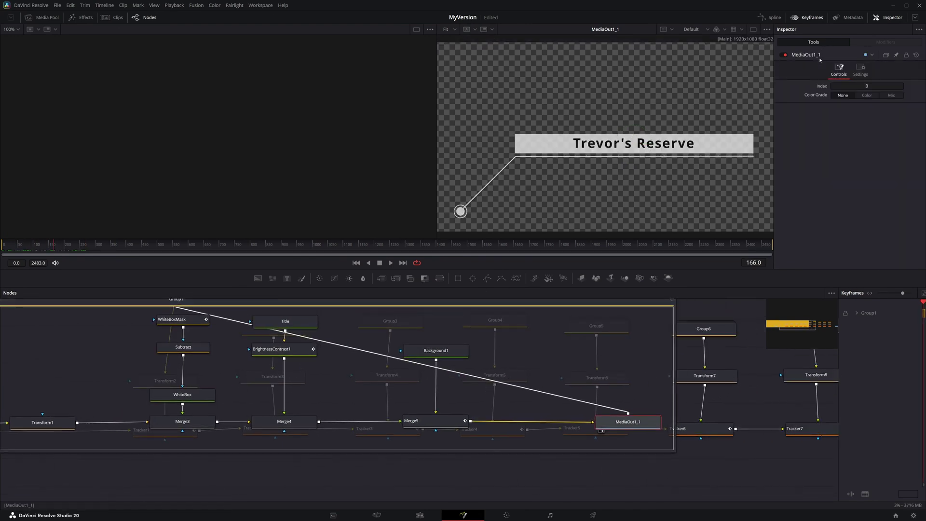
pyautogui.doubleClick(867, 86)
pyautogui.scroll(-8, 634, 441)
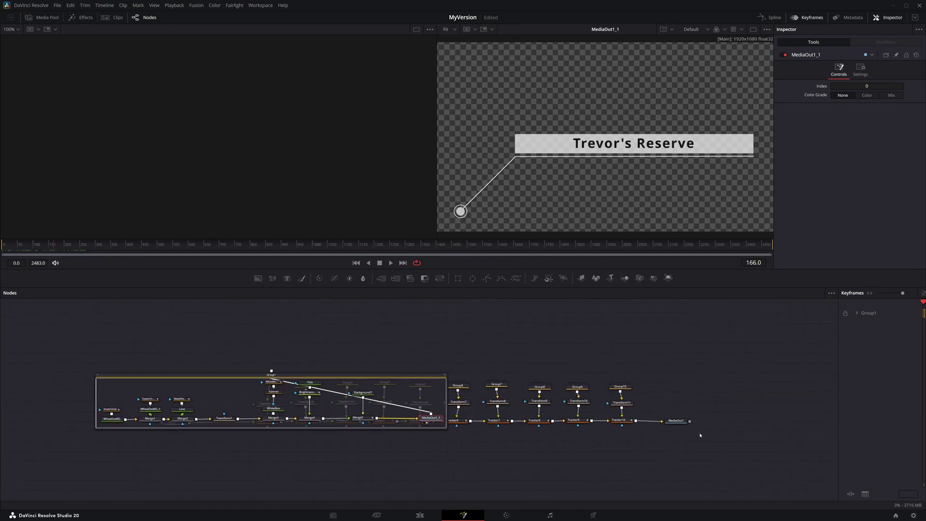
pyautogui.click(685, 428)
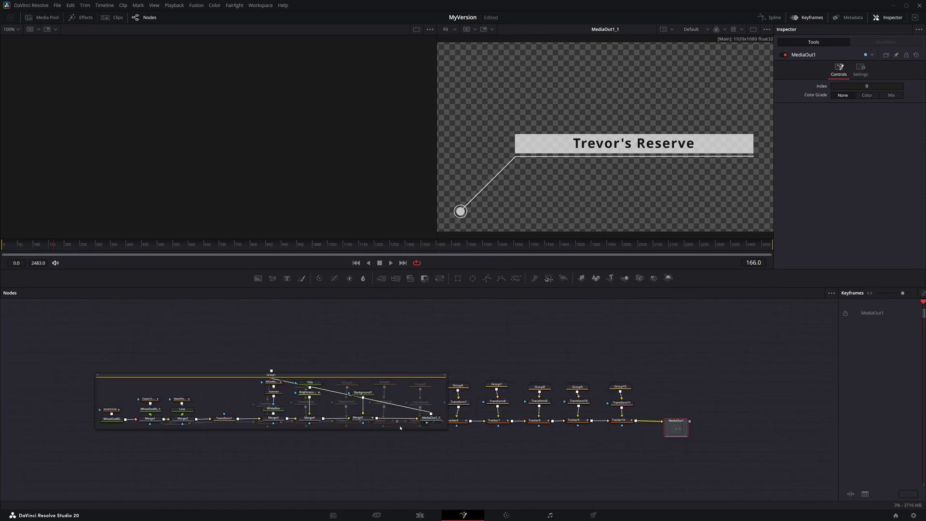
# - Move the expanded Group1 above the tracker chain so that it no longer overlaps the other nodes
pyautogui.moveTo(321, 339); pyautogui.dragTo(377, 354)
pyautogui.moveTo(353, 388); pyautogui.dragTo(305, 313)
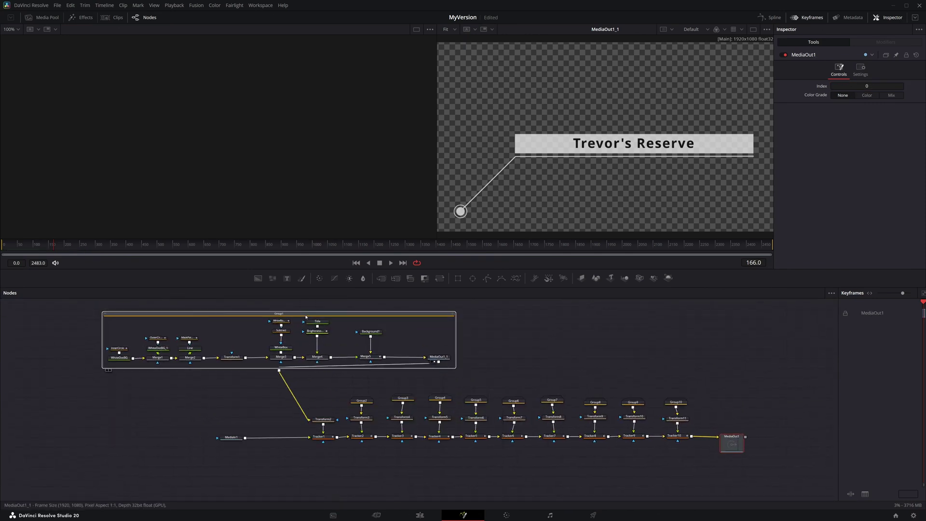
pyautogui.moveTo(476, 358); pyautogui.dragTo(520, 369)
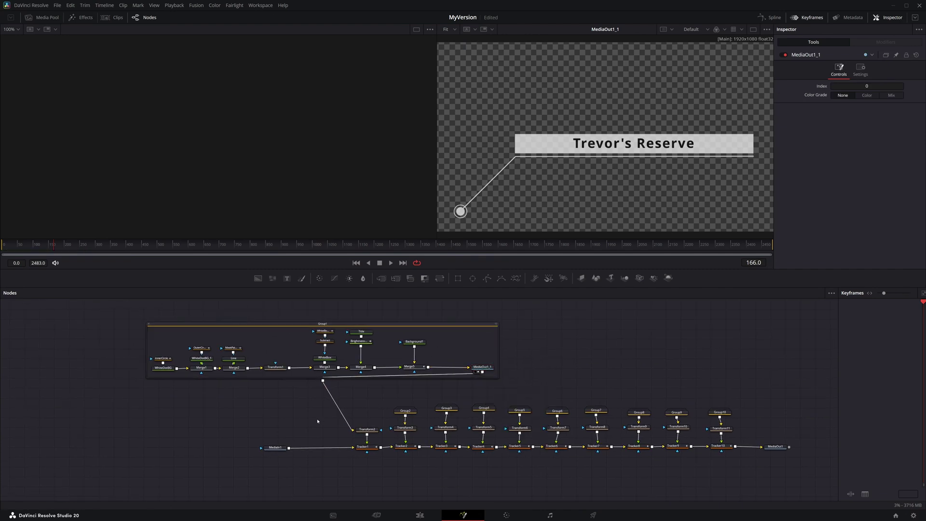
# - Show the MediaIn1 footage in the viewer and enlarge it in a single-viewer layout
pyautogui.moveTo(275, 448); pyautogui.dragTo(461, 215)
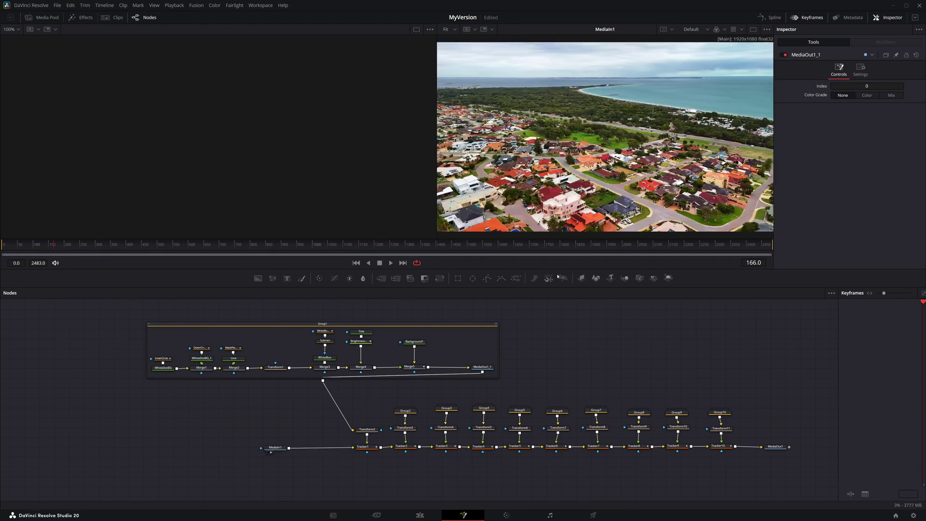
pyautogui.moveTo(558, 304); pyautogui.dragTo(558, 336)
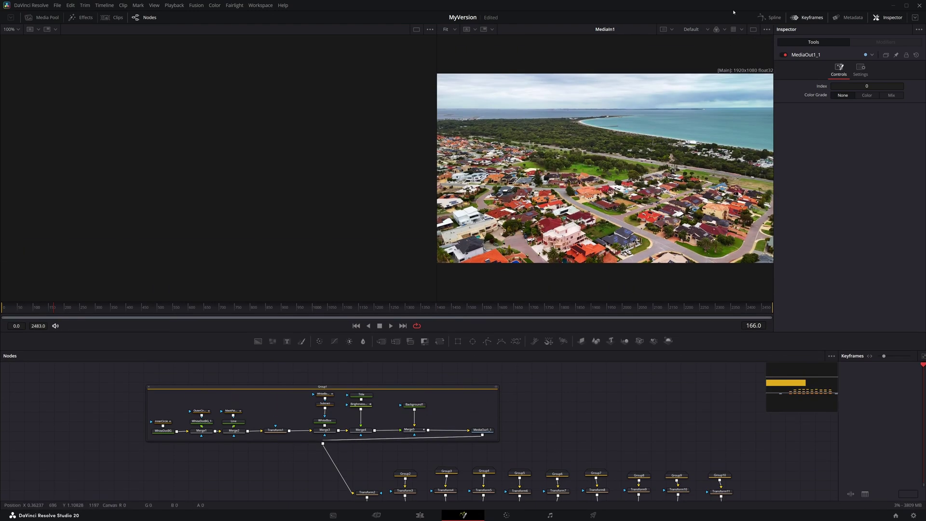
pyautogui.click(753, 29)
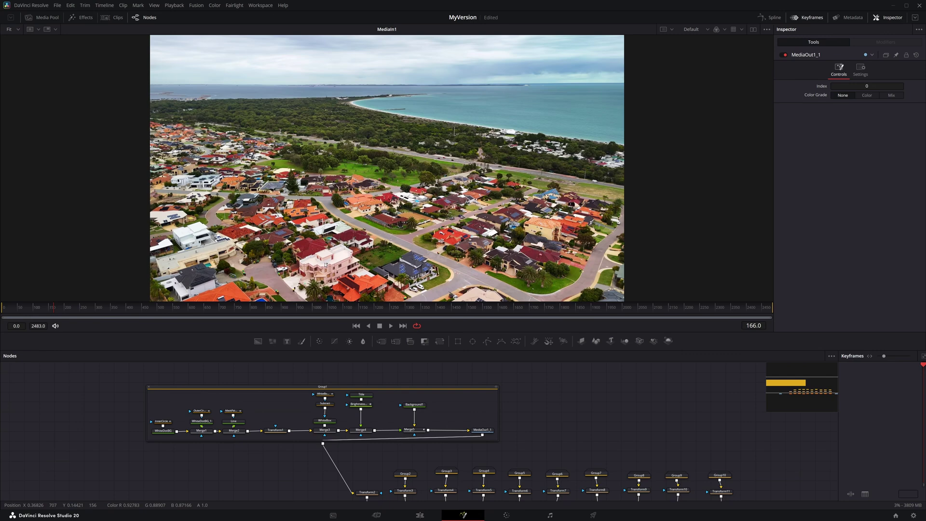
# - Add a second source to the clip's node graph on the Color page and return to the Fusion composition
pyautogui.click(482, 429)
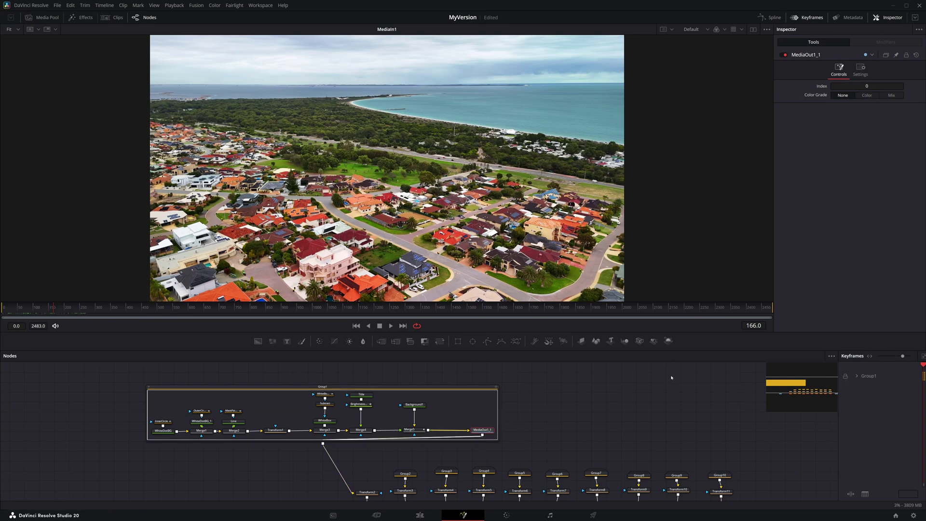
pyautogui.click(512, 516)
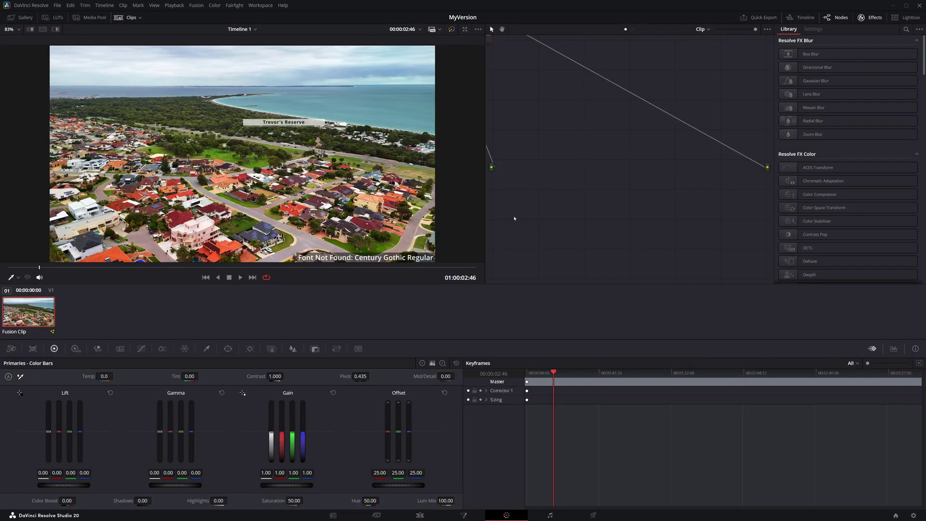
pyautogui.rightClick(502, 184)
pyautogui.click(522, 213)
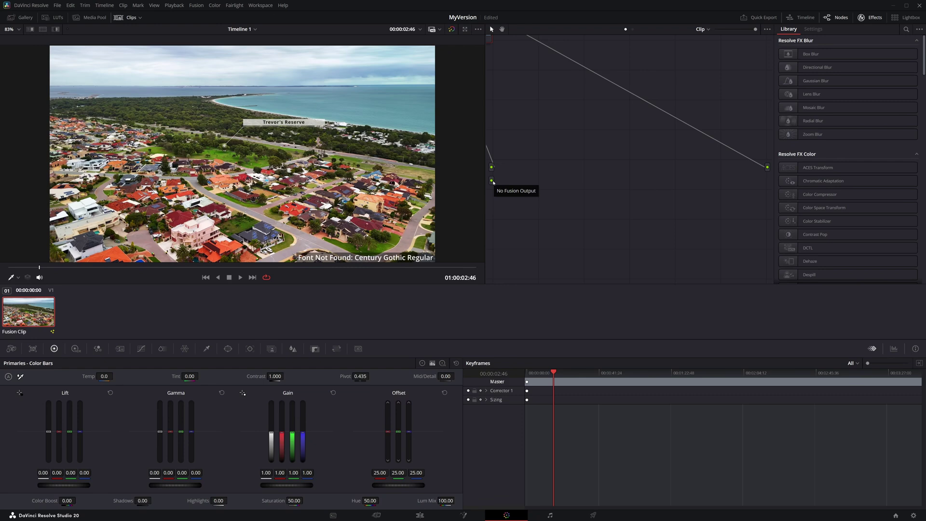
pyautogui.click(427, 516)
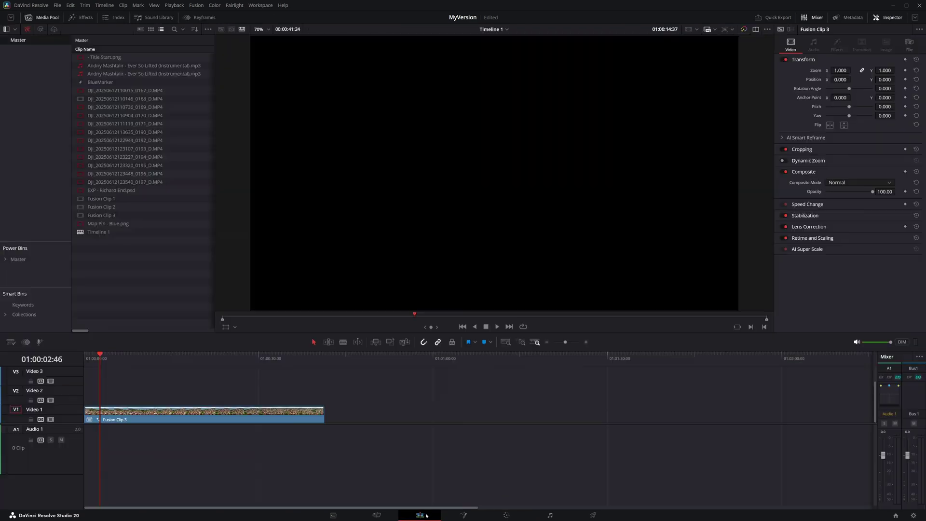
pyautogui.click(464, 515)
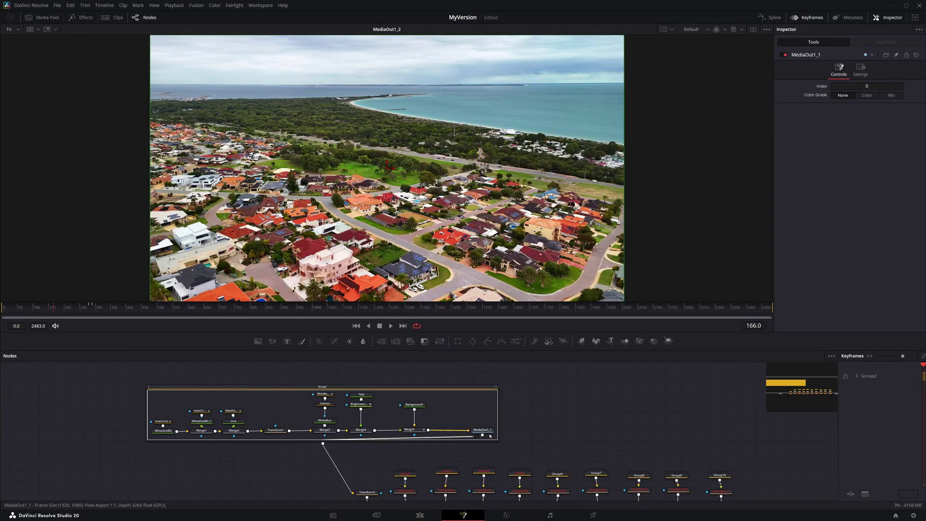
# - Delete the MediaOut1_1 node from Group1 and show Merge5 in the viewer
pyautogui.moveTo(516, 419); pyautogui.dragTo(558, 409)
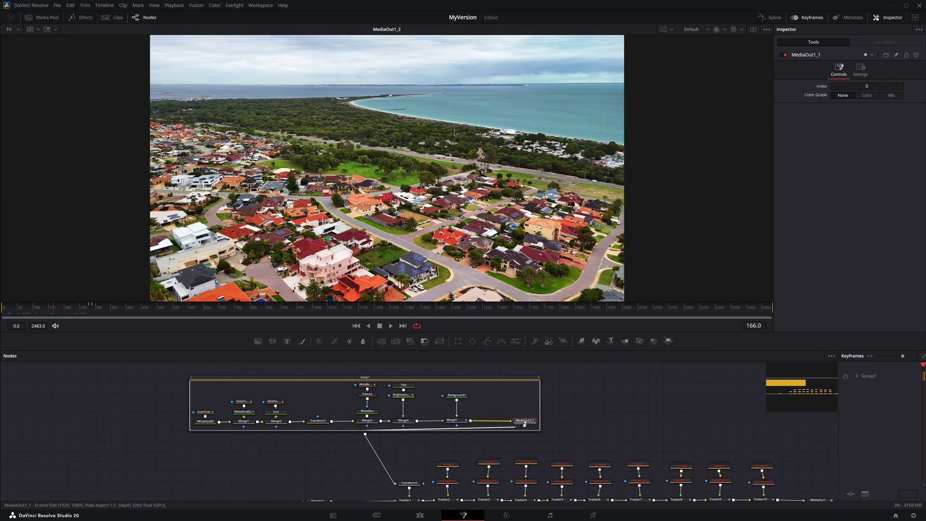
pyautogui.press('Delete')
pyautogui.press('2')
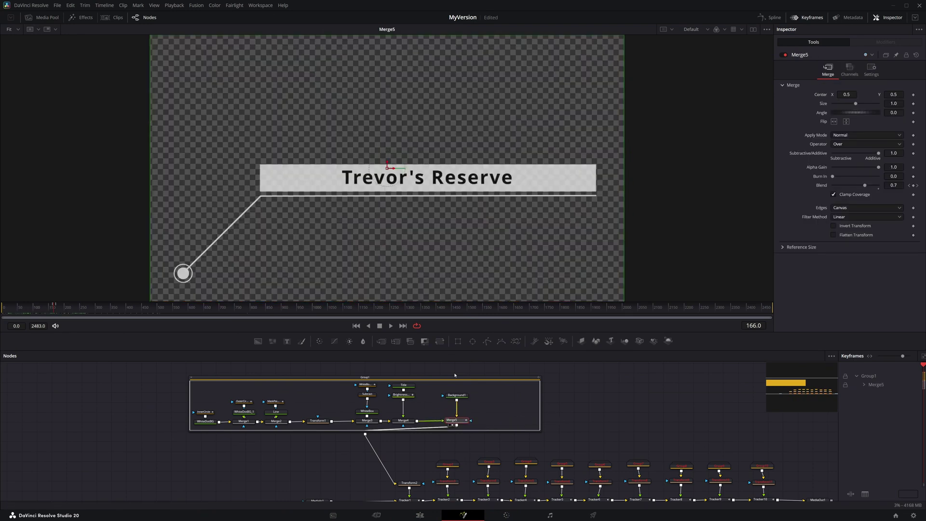
# - Play the callout title animation from near the start of the composition and stop it
pyautogui.click(9, 317)
pyautogui.press('space')
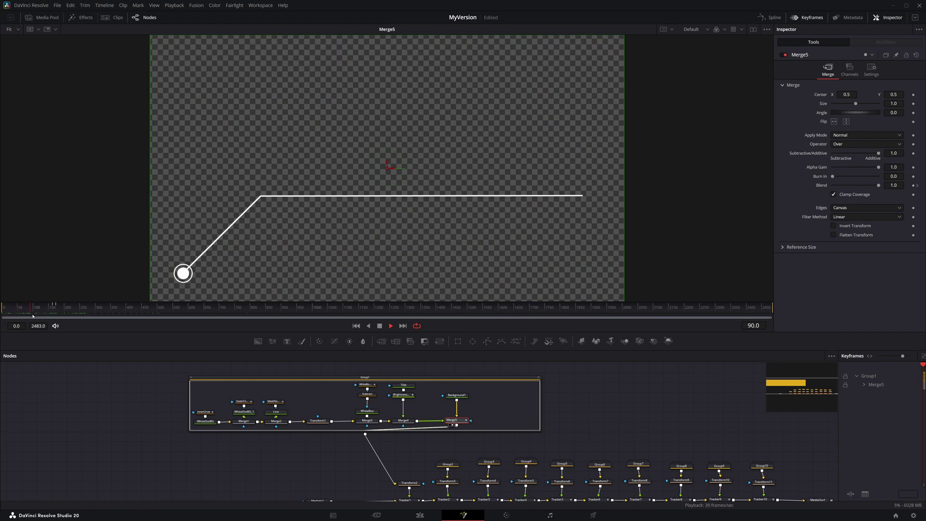
pyautogui.press('space')
# - Examine the outputs of WhiteDotBG, Transform1, Merge1 and Merge2 one after another in the viewer
pyautogui.scroll(8, 180, 430)
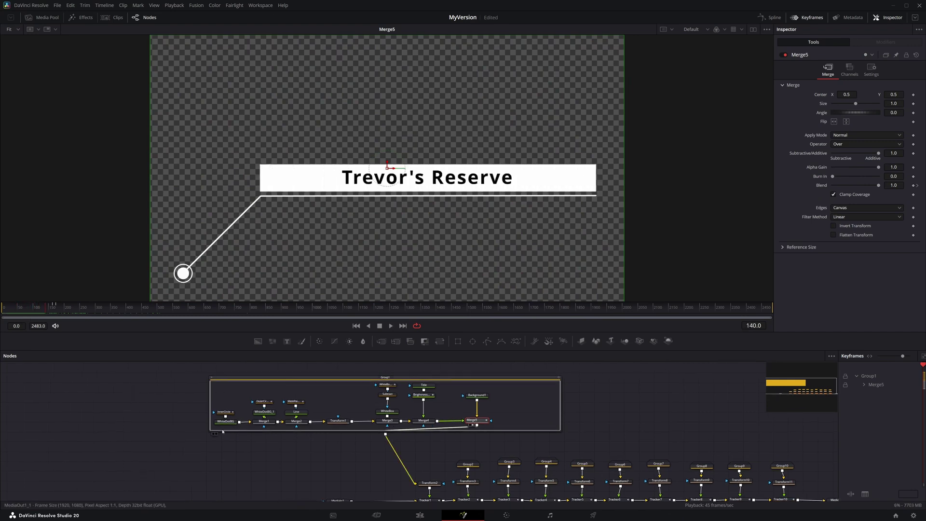
pyautogui.press('1')
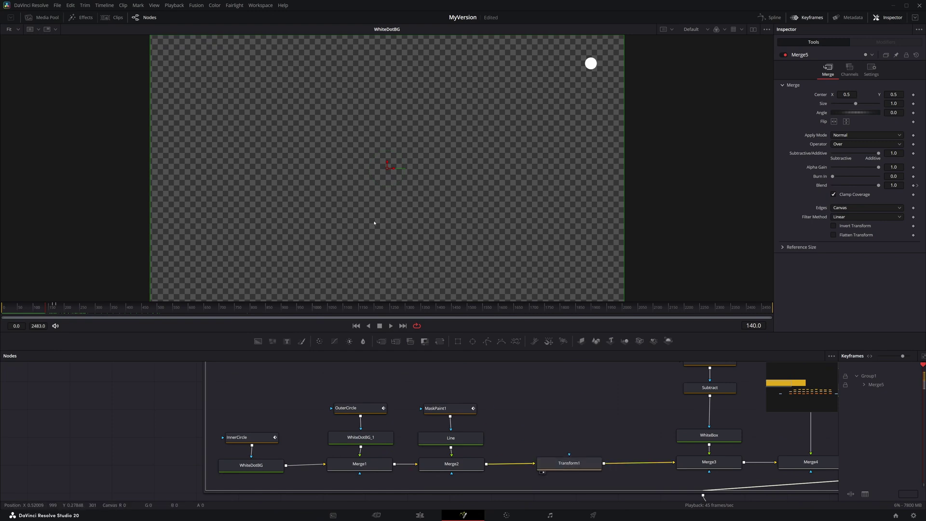
pyautogui.press('1')
pyautogui.click(569, 463)
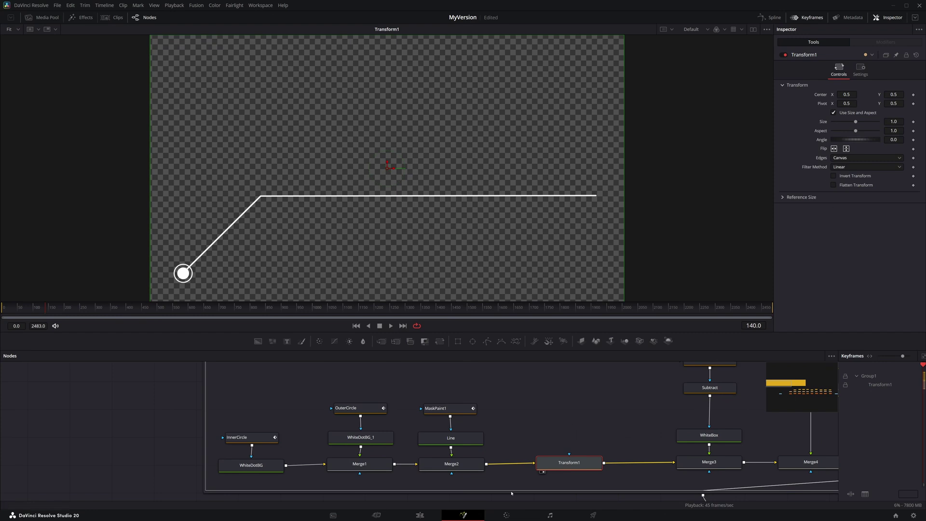
pyautogui.press('1')
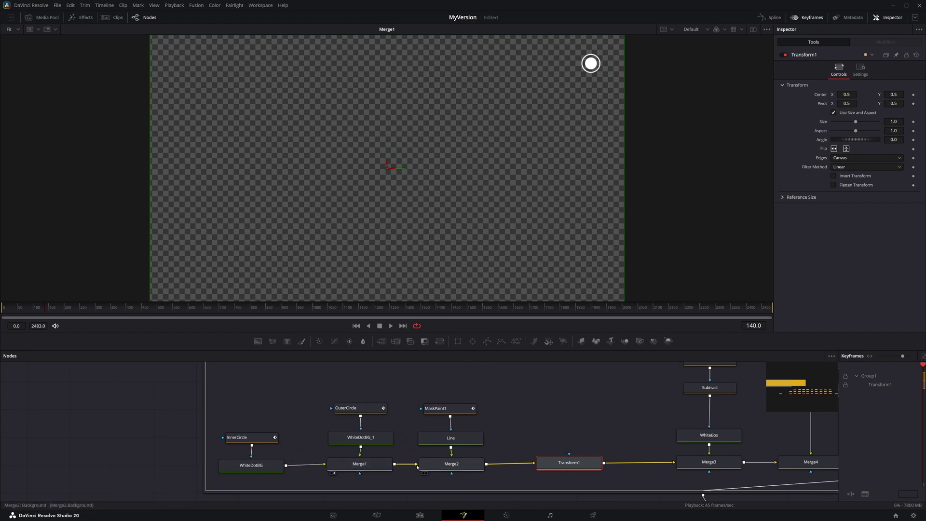
pyautogui.press('1')
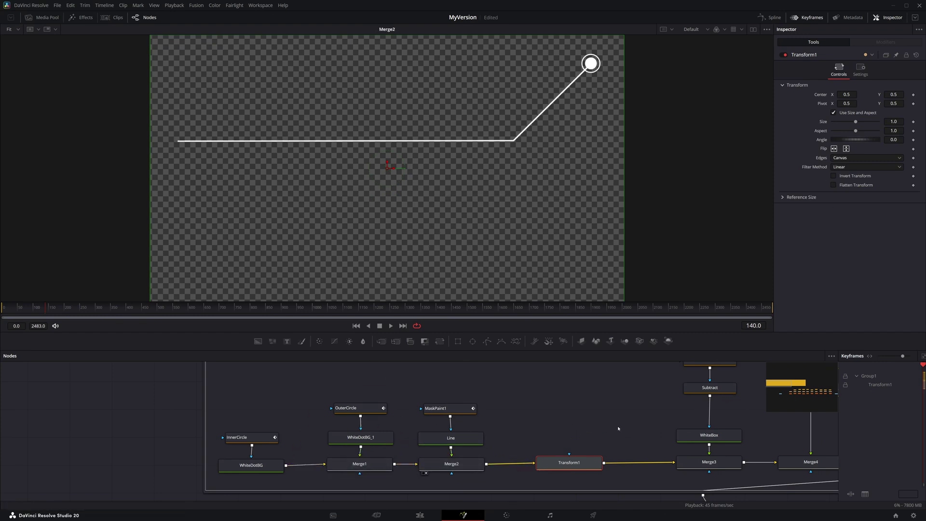
# - Show Merge3 in the viewer, scrub the white box reveal to frame 109 and enlarge the node graph area
pyautogui.moveTo(178, 411); pyautogui.dragTo(1, 416)
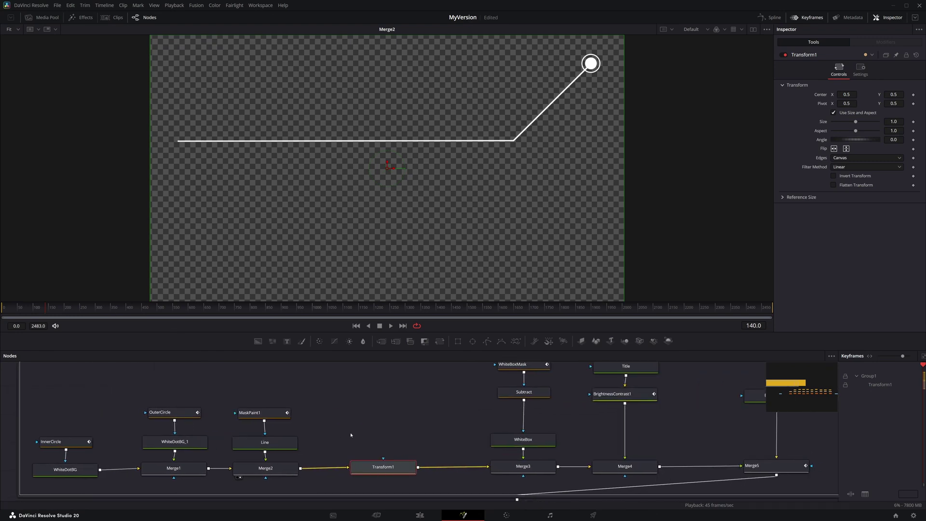
pyautogui.click(497, 476)
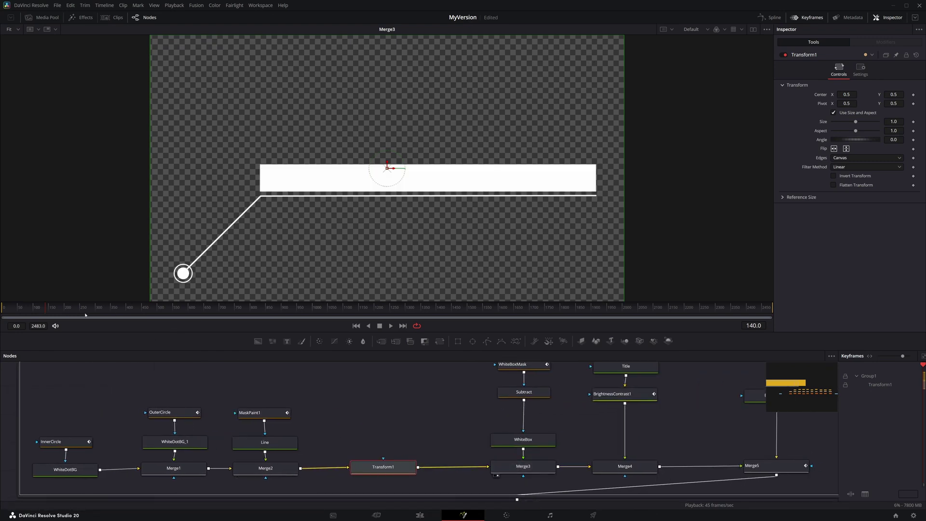
pyautogui.click(25, 307)
pyautogui.moveTo(25, 307); pyautogui.dragTo(36, 307)
pyautogui.moveTo(555, 332); pyautogui.dragTo(556, 268)
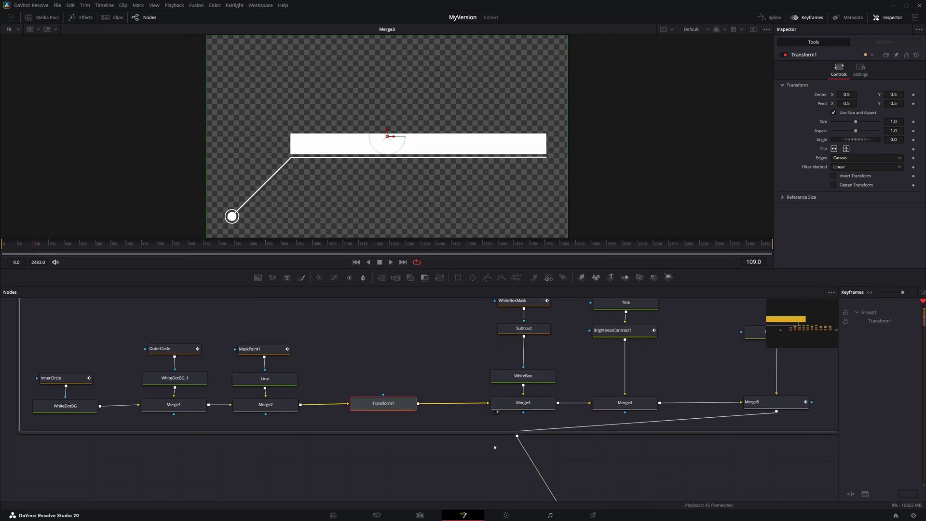
# - Trace the WhiteBoxMask, Subtract and WhiteBox branch, show WhiteBox in the viewer and scrub to frame 151
pyautogui.moveTo(494, 447); pyautogui.dragTo(430, 488)
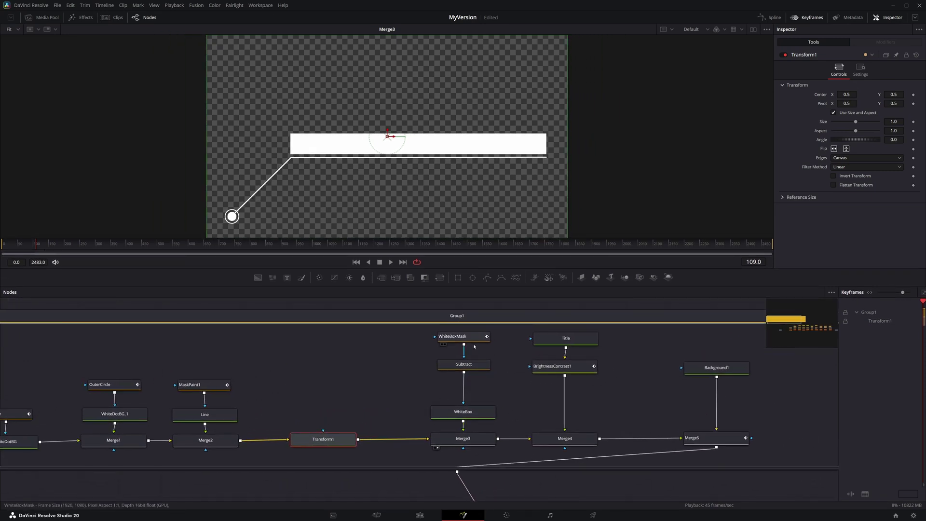
pyautogui.moveTo(476, 366); pyautogui.dragTo(432, 188)
pyautogui.moveTo(474, 340); pyautogui.dragTo(423, 188)
pyautogui.moveTo(469, 411); pyautogui.dragTo(436, 211)
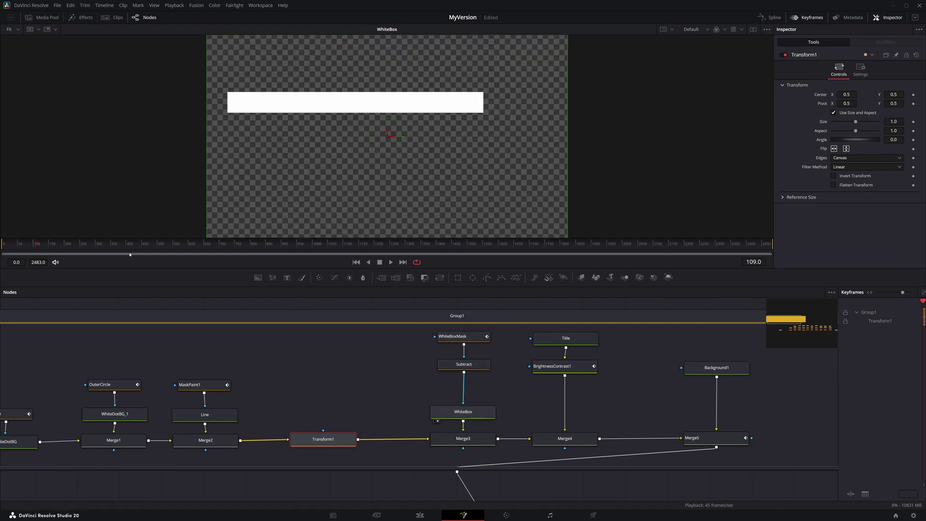
pyautogui.moveTo(36, 248)
pyautogui.mouseDown()
pyautogui.moveTo(26, 250)
pyautogui.moveTo(46, 254)
pyautogui.mouseUp()
# - Show BrightnessContrast1 in the viewer and play the title's fade-in from frame 102
pyautogui.click(555, 366)
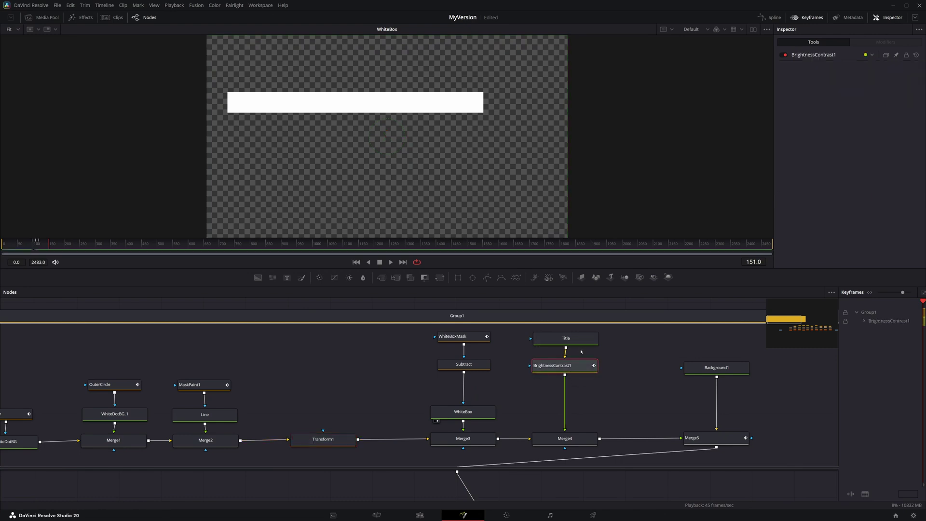
pyautogui.press('1')
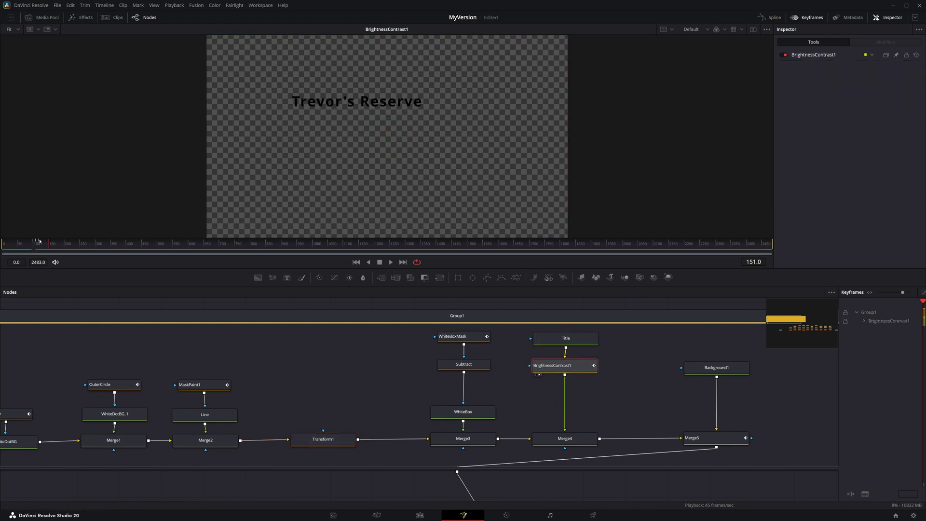
pyautogui.click(34, 246)
pyautogui.press('space')
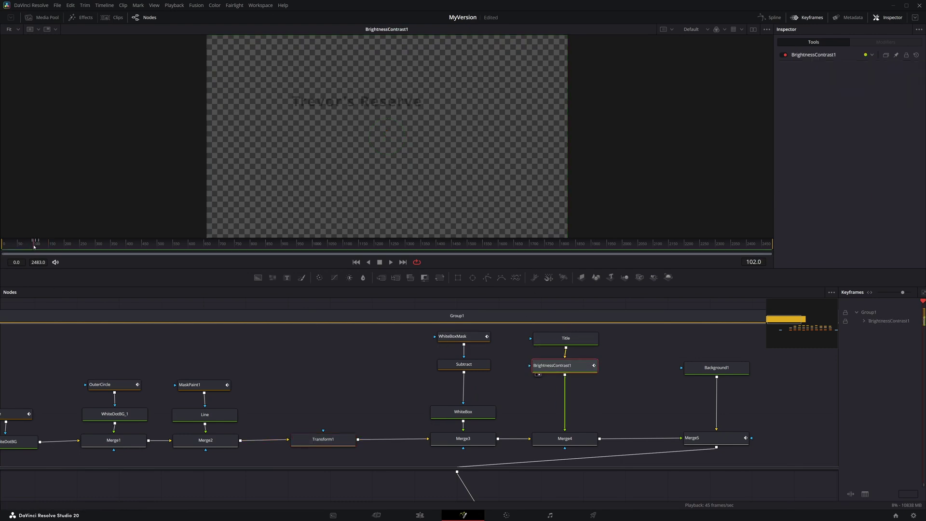
# - Show Merge5 in the viewer, select it and check the finished callout at frame 155
pyautogui.moveTo(731, 493); pyautogui.dragTo(703, 469)
pyautogui.moveTo(697, 416); pyautogui.dragTo(523, 174)
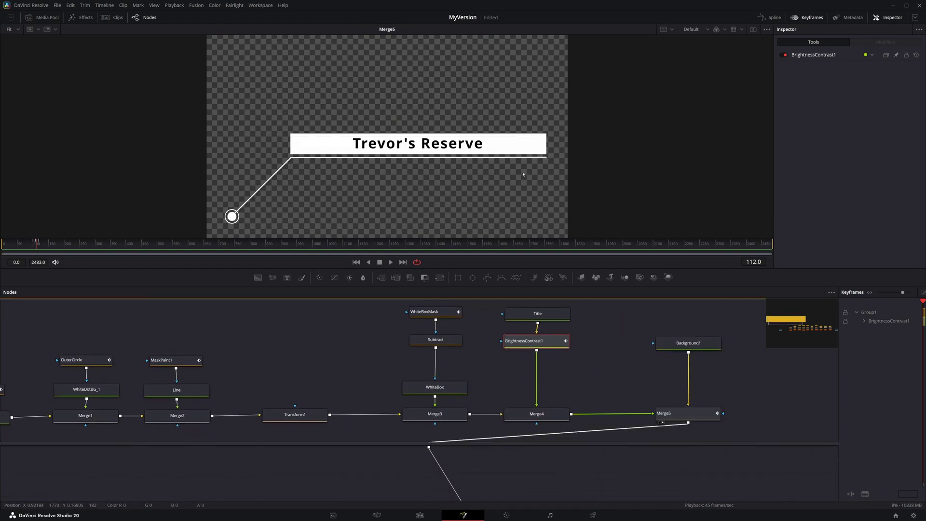
pyautogui.click(698, 416)
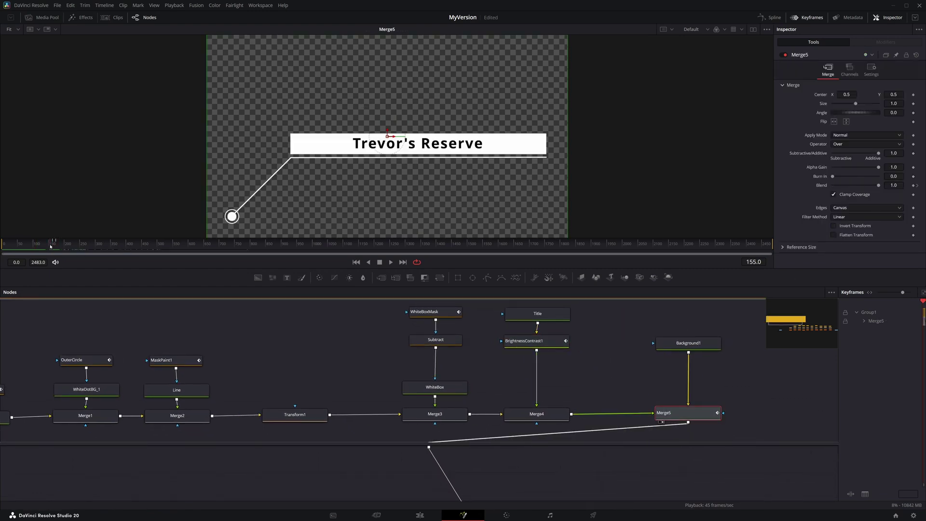
# - Show Transform2 in the viewer and examine its settings and those of Tracker1
pyautogui.scroll(-3, 286, 502)
pyautogui.moveTo(318, 470); pyautogui.dragTo(335, 389)
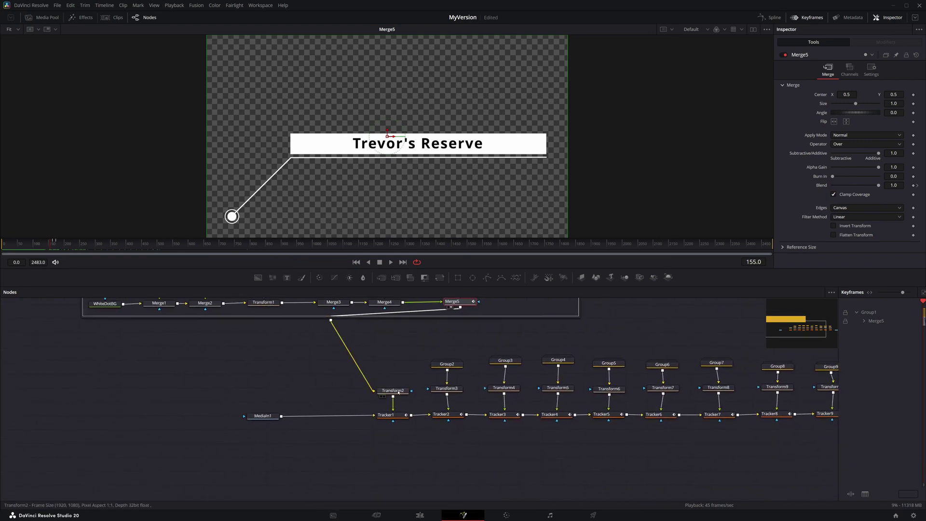
pyautogui.click(384, 396)
pyautogui.click(393, 397)
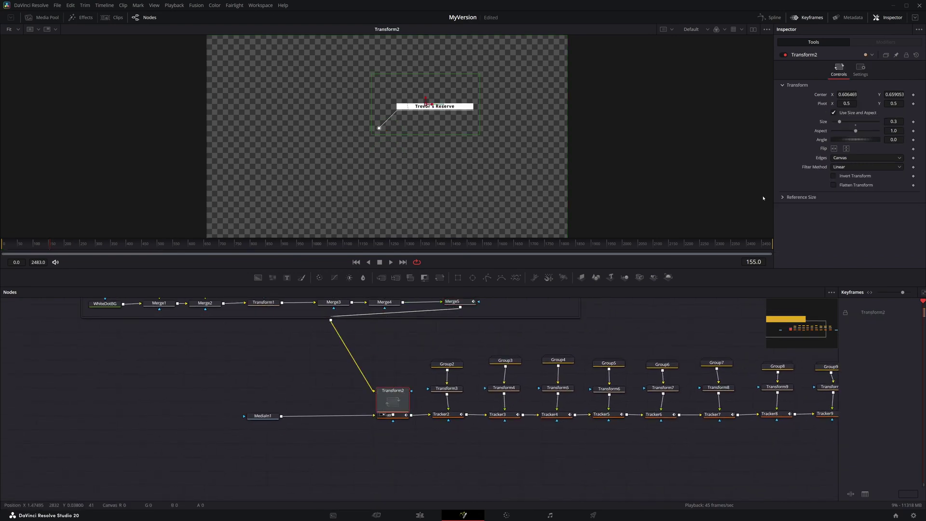
pyautogui.scroll(5, 405, 412)
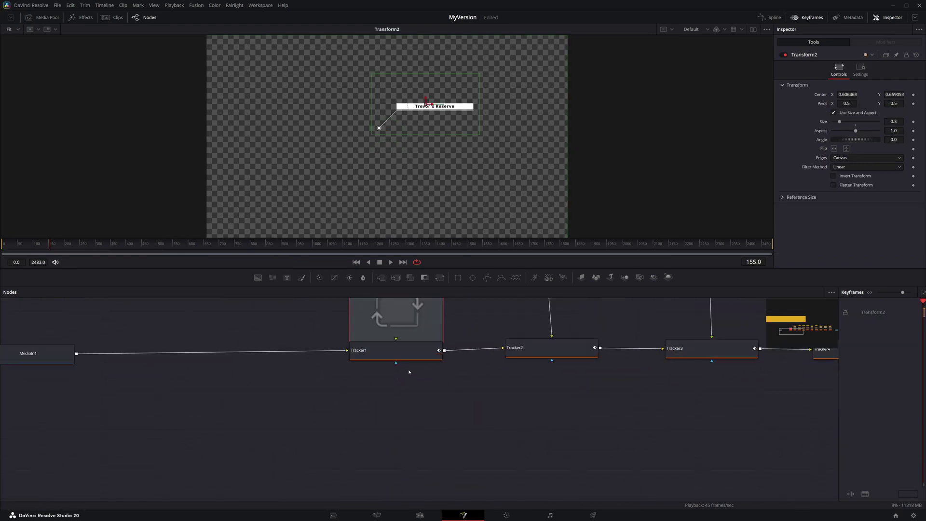
pyautogui.click(414, 394)
# - Move the MediaIn1 node farther away from Tracker1 to free space in the node graph
pyautogui.scroll(-5, 414, 395)
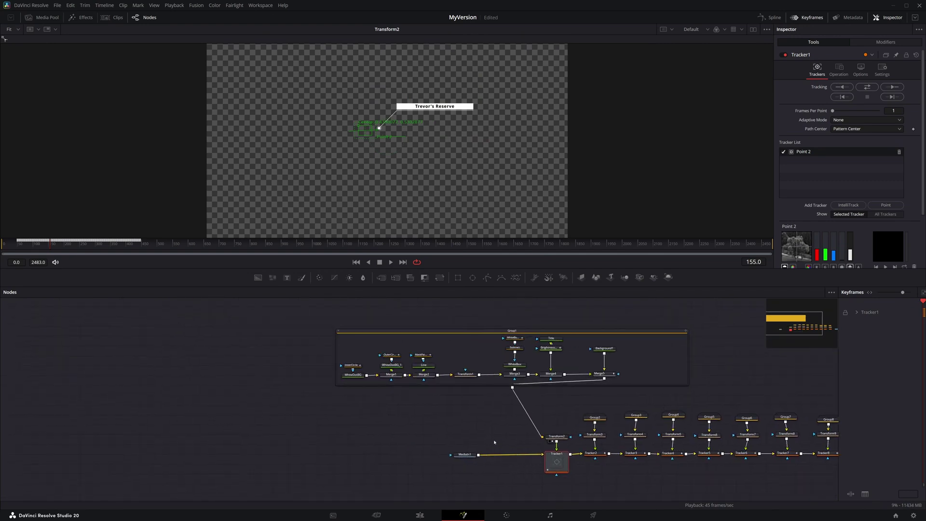
pyautogui.moveTo(458, 454); pyautogui.dragTo(86, 453)
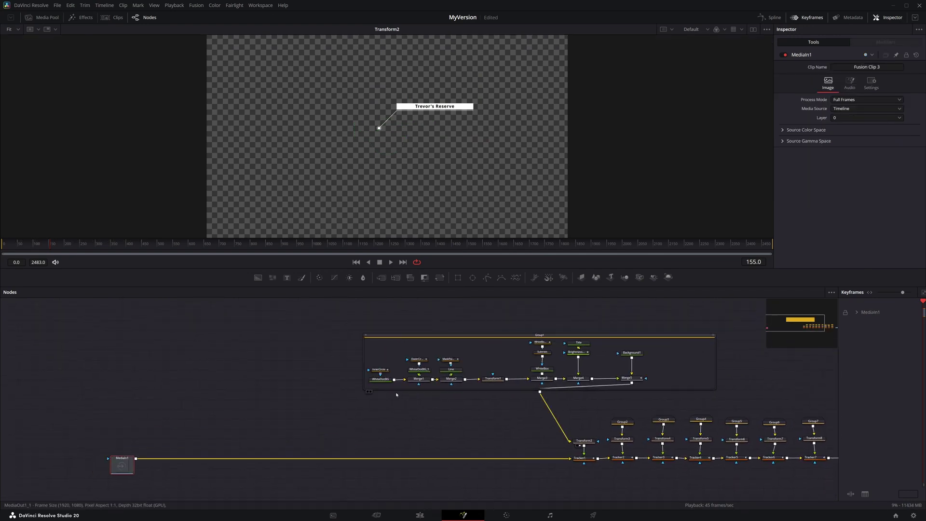
# - Show WhiteDotBG in the viewer and switch to the dual-viewer layout
pyautogui.click(376, 384)
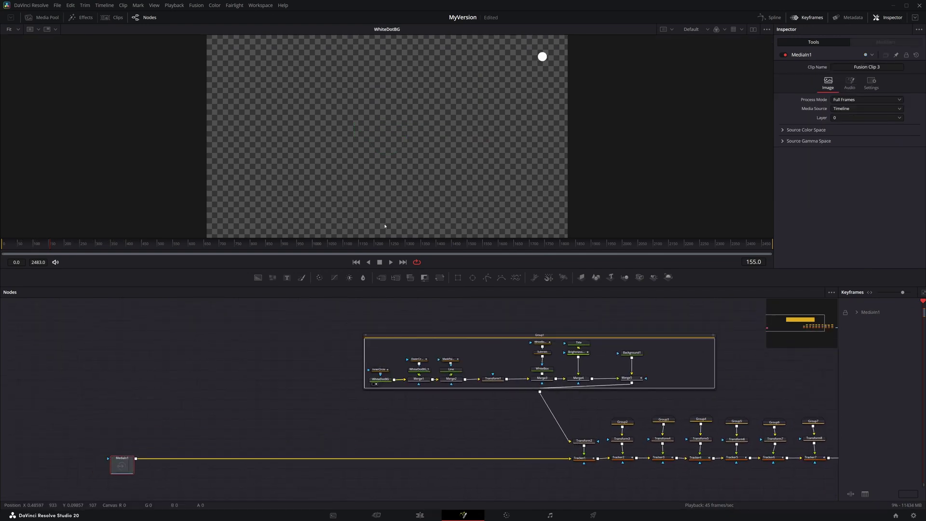
pyautogui.click(754, 29)
pyautogui.moveTo(279, 343); pyautogui.dragTo(326, 339)
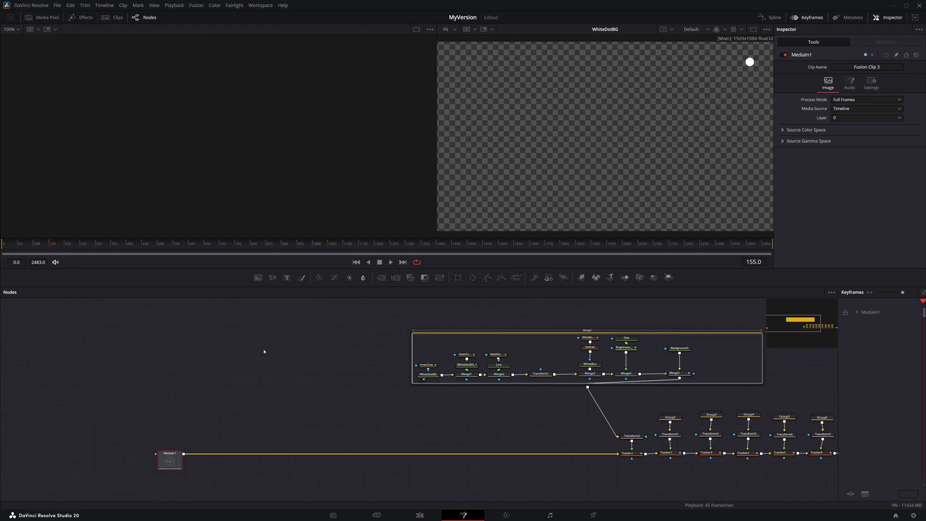
# - Show Transform2 in the second viewer and enlarge the view around the callout
pyautogui.hscroll(5, 416, 312)
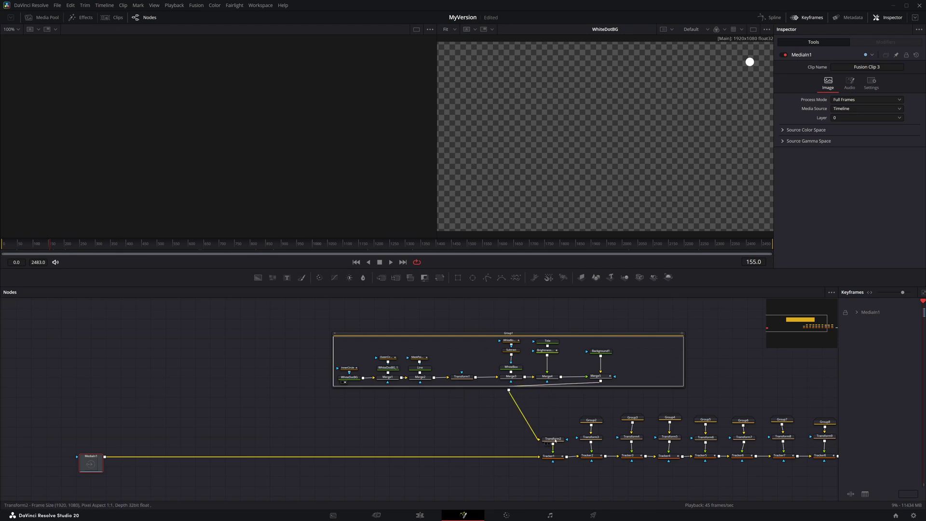
pyautogui.moveTo(551, 439); pyautogui.dragTo(574, 212)
pyautogui.scroll(2, 612, 123)
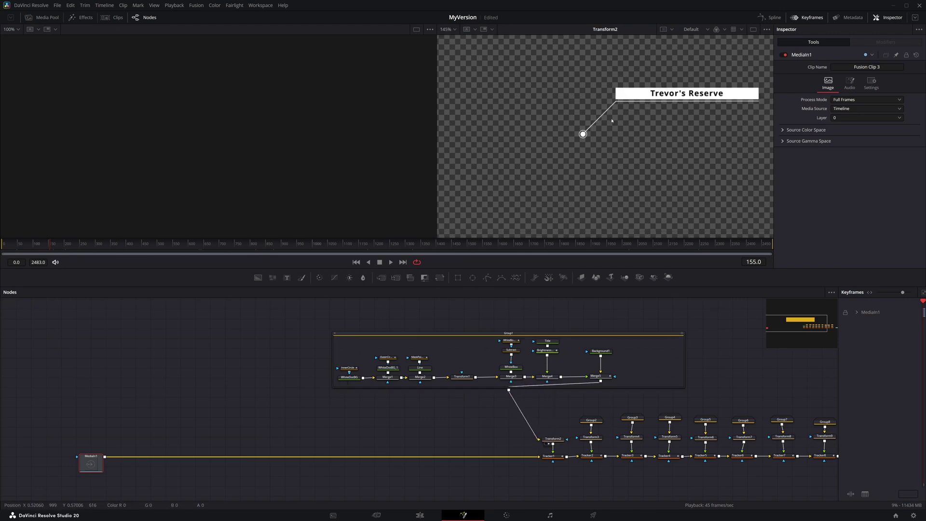
pyautogui.moveTo(612, 123); pyautogui.dragTo(578, 129)
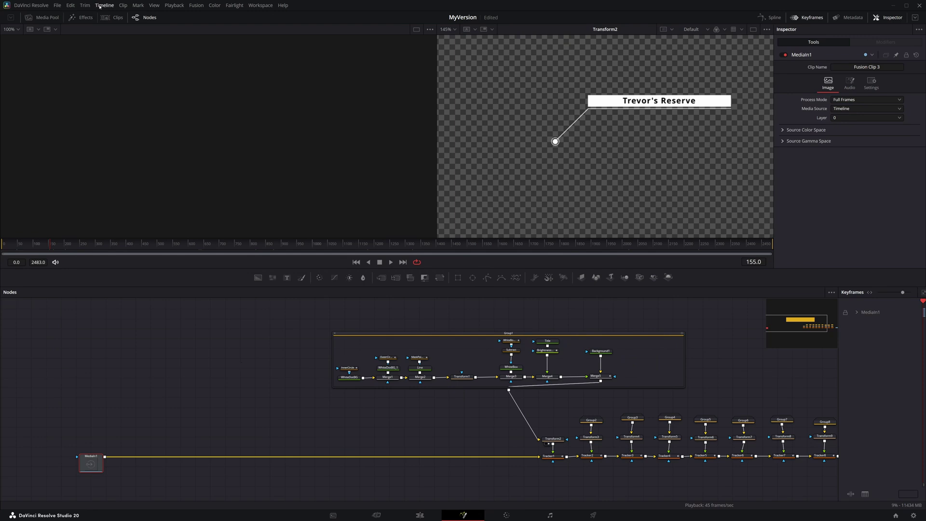
# - Open the effects library at full height and list the Shape tools
pyautogui.click(73, 17)
pyautogui.click(5, 39)
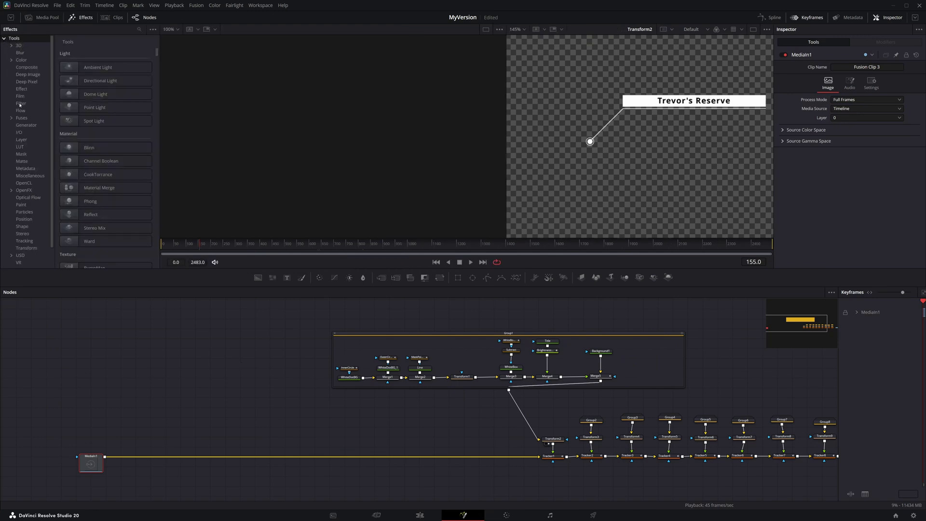
pyautogui.click(21, 226)
pyautogui.click(10, 17)
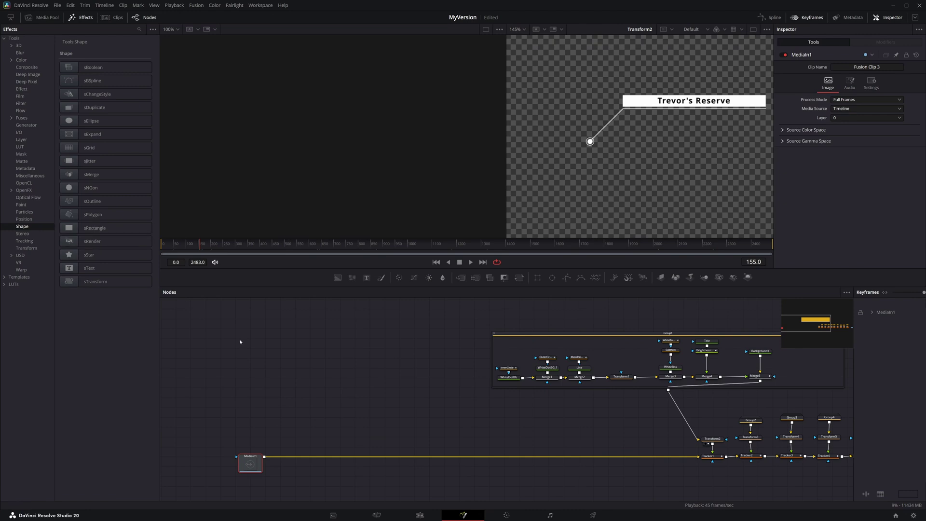
pyautogui.moveTo(355, 375); pyautogui.dragTo(56, 351)
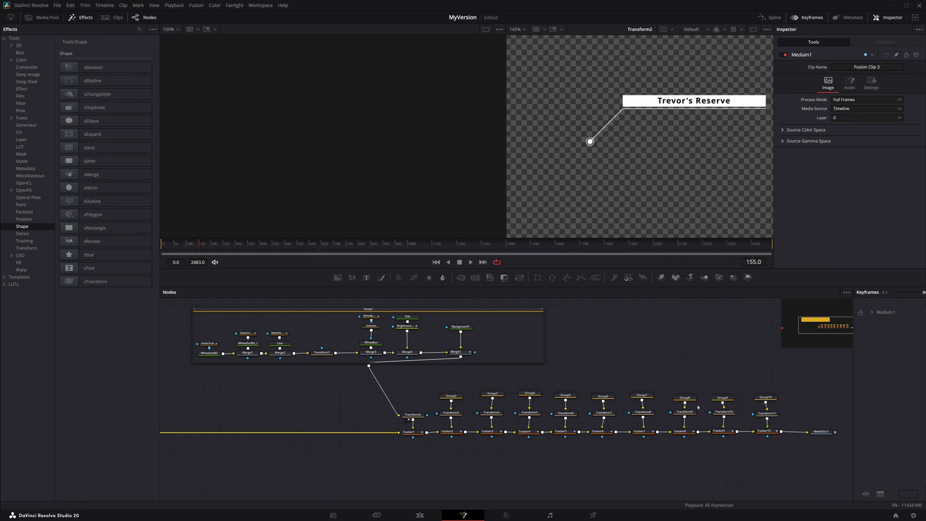
pyautogui.hscroll(-3, 698, 408)
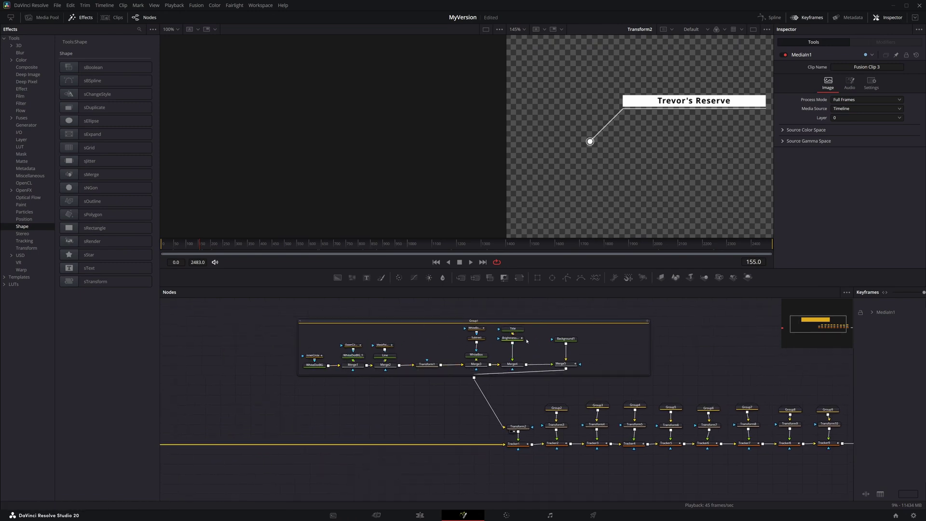
pyautogui.hscroll(-4, 337, 400)
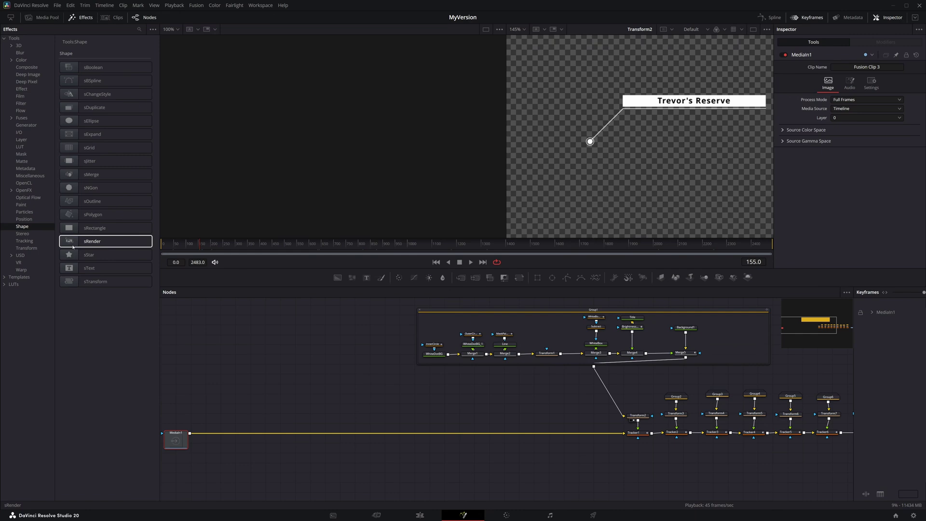
pyautogui.moveTo(221, 366); pyautogui.dragTo(295, 374)
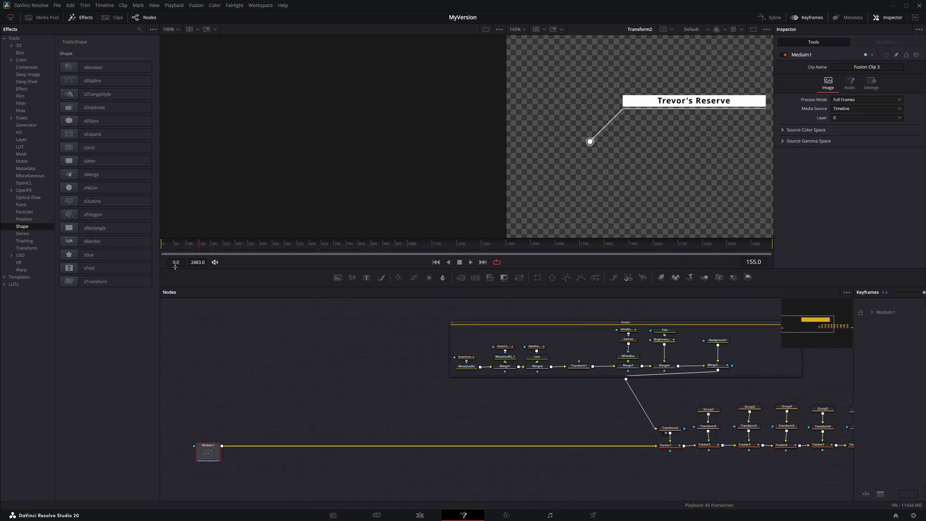
# - Show WhiteDotBG in the second viewer and fit its whole frame to the view
pyautogui.moveTo(399, 371); pyautogui.dragTo(335, 386)
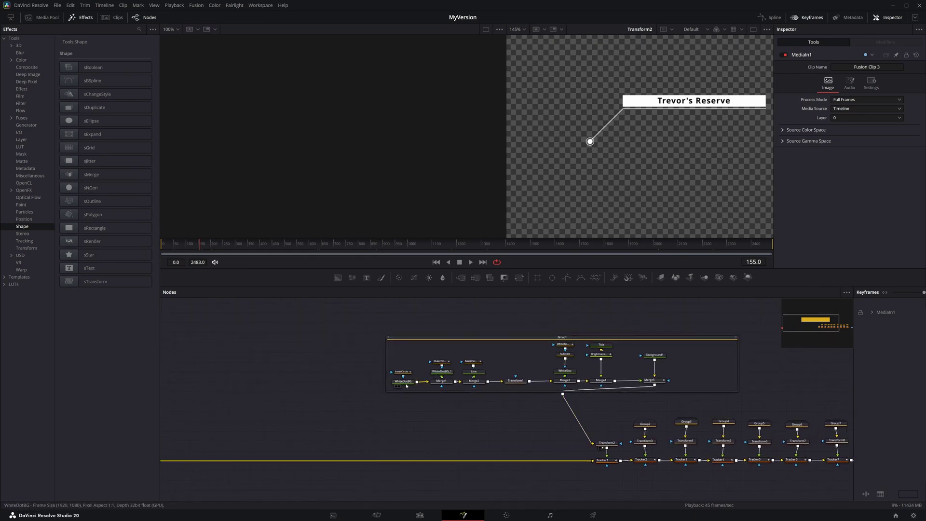
pyautogui.moveTo(403, 381); pyautogui.dragTo(572, 158)
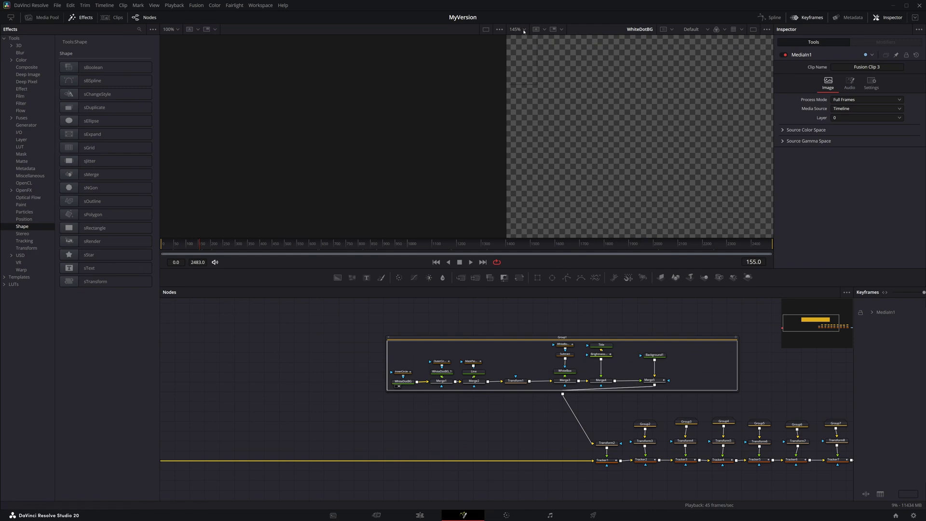
pyautogui.hotkey('ctrl', 'f')
# - Add an sEllipse node in the empty area beside Group1 and show Merge1 in the second viewer for reference
pyautogui.click(265, 374)
pyautogui.hotkey('shift', 'space')
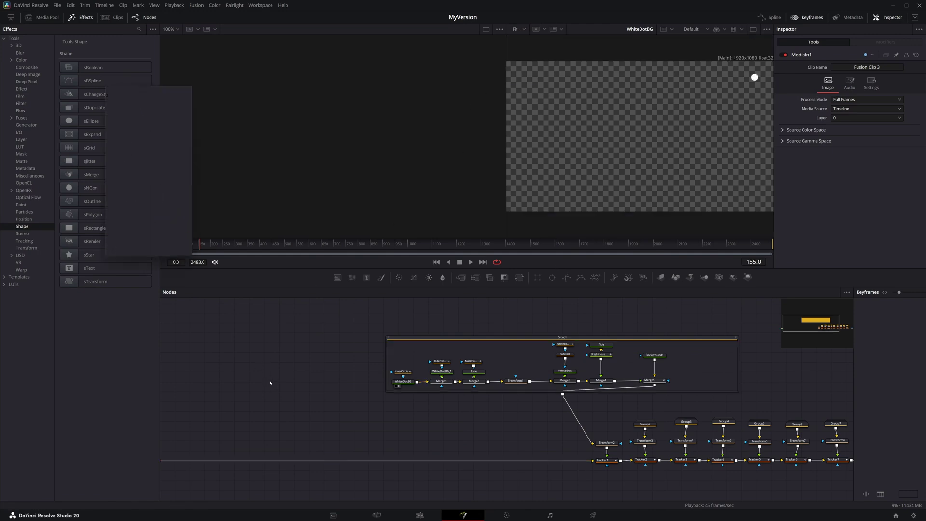
pyautogui.write('sel')
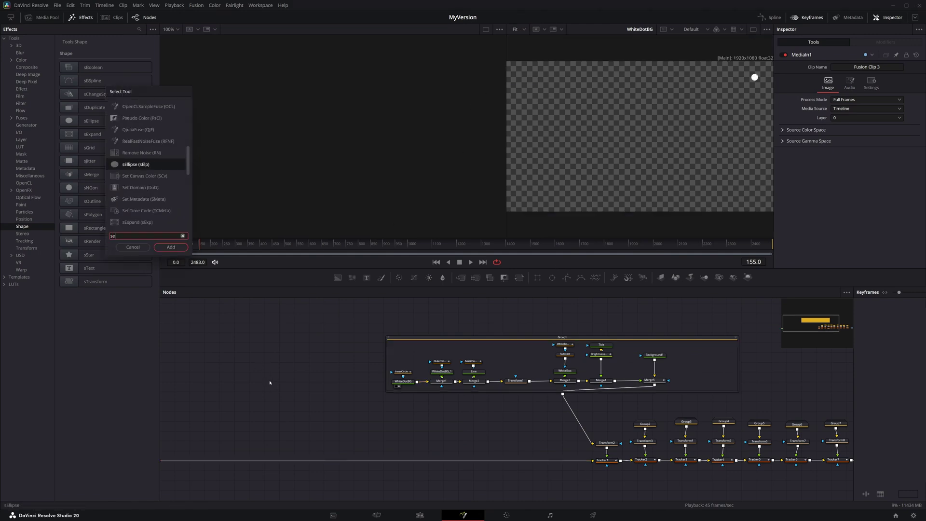
pyautogui.press('Return')
pyautogui.moveTo(268, 393); pyautogui.dragTo(238, 363)
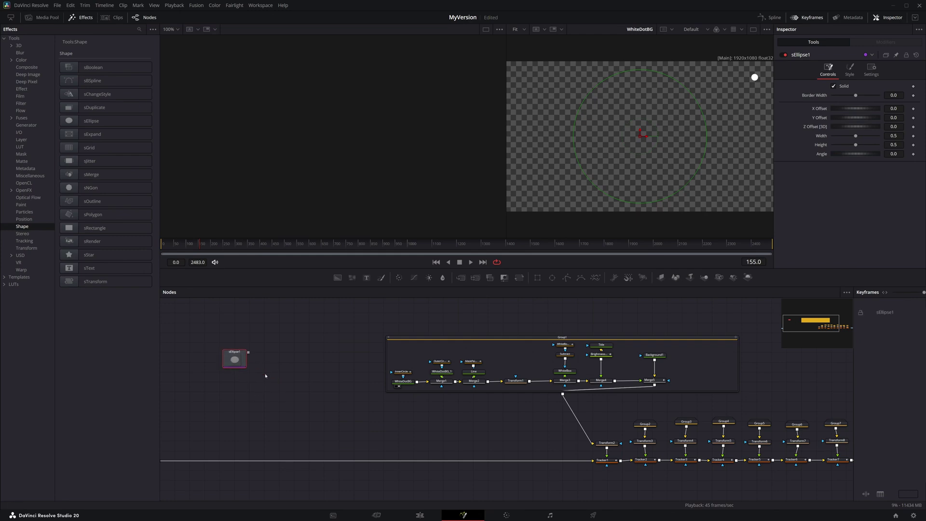
pyautogui.moveTo(442, 381); pyautogui.dragTo(536, 208)
pyautogui.click(330, 369)
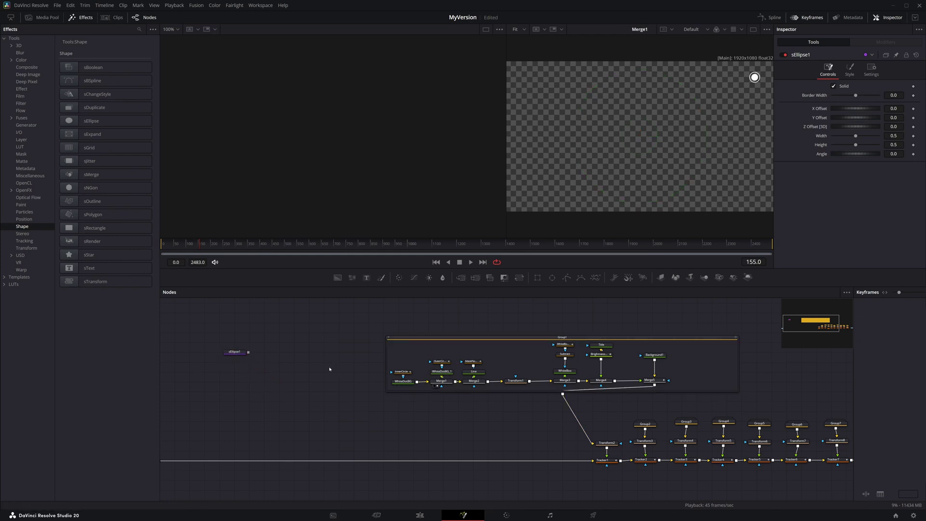
# - Duplicate the sEllipse node, join both ellipses with an sMerge node and show the sMerge in the empty viewer
pyautogui.click(241, 355)
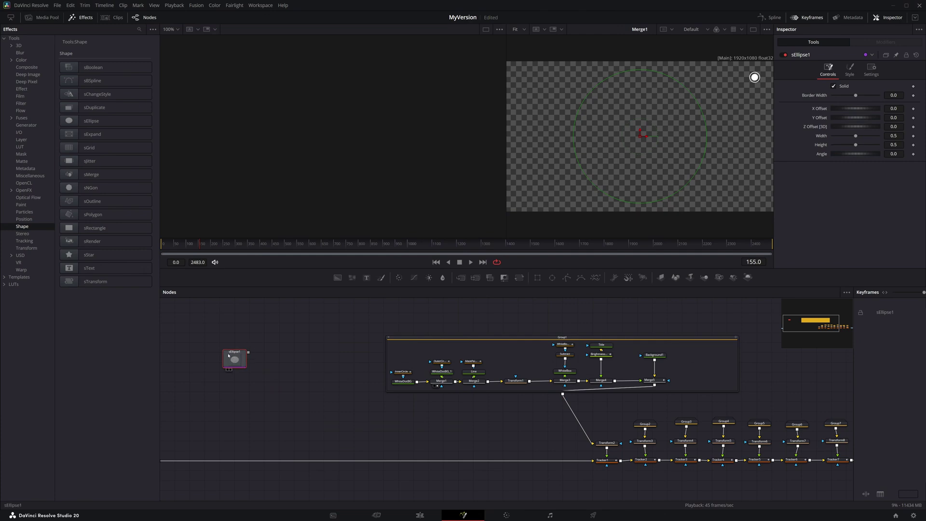
pyautogui.hotkey('ctrl', 'v')
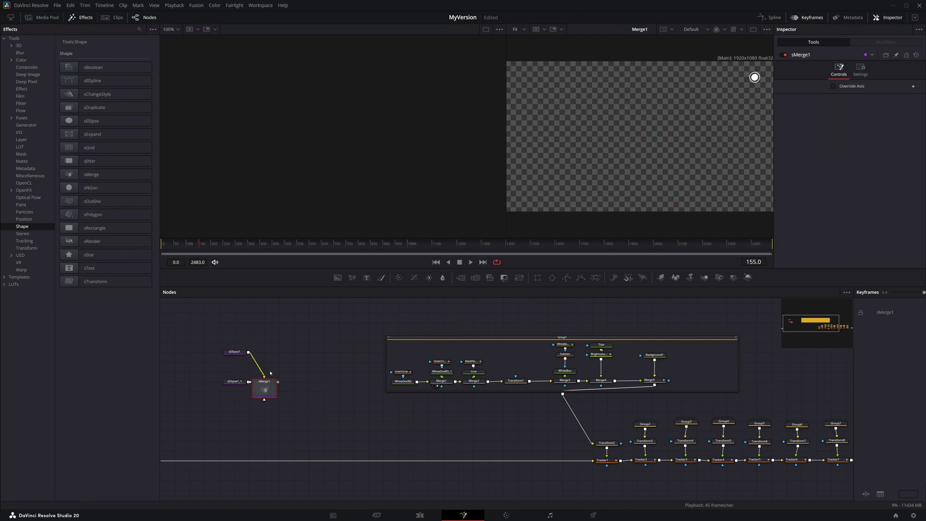
pyautogui.moveTo(316, 361); pyautogui.dragTo(361, 356)
pyautogui.moveTo(309, 386); pyautogui.dragTo(309, 193)
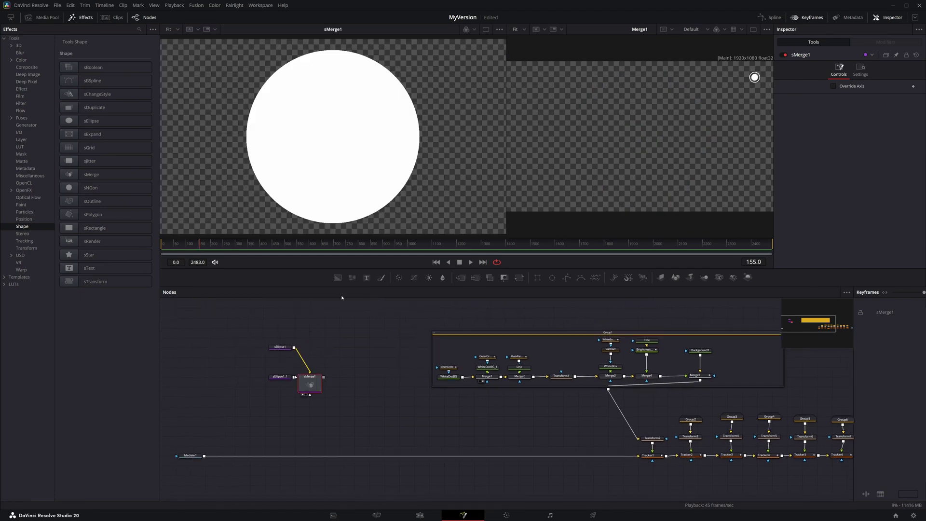
# - With Merge5 in the second viewer, fit sEllipse1 over the inner dot at offset about -0.430, -0.221 and size about 0.0233
pyautogui.click(280, 377)
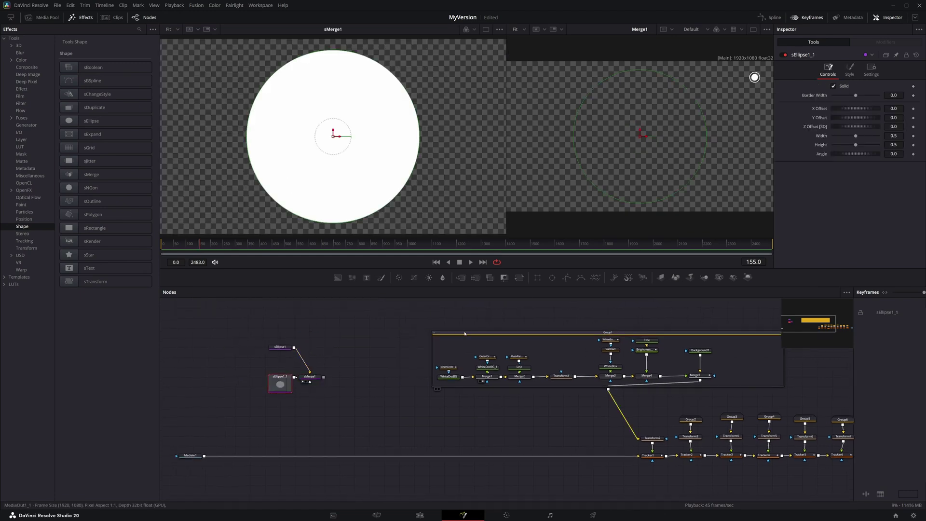
pyautogui.moveTo(711, 379); pyautogui.dragTo(700, 160)
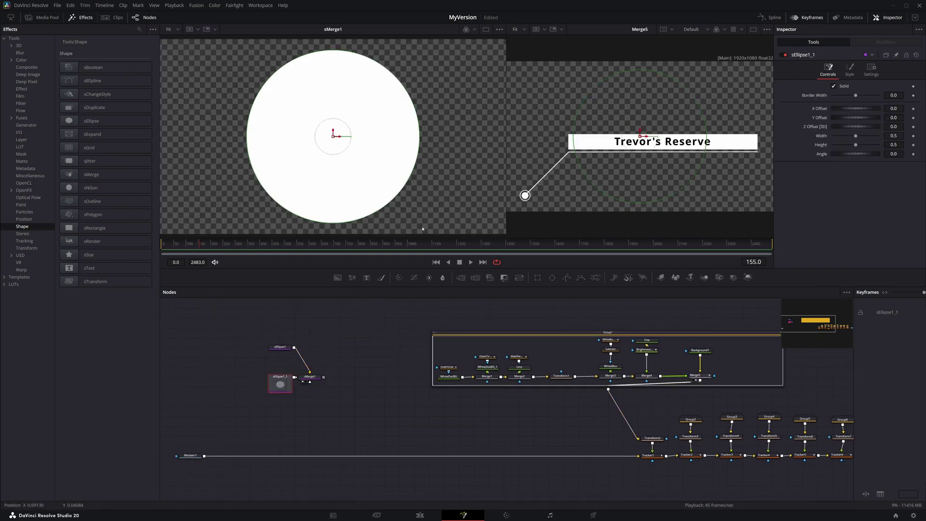
pyautogui.click(280, 347)
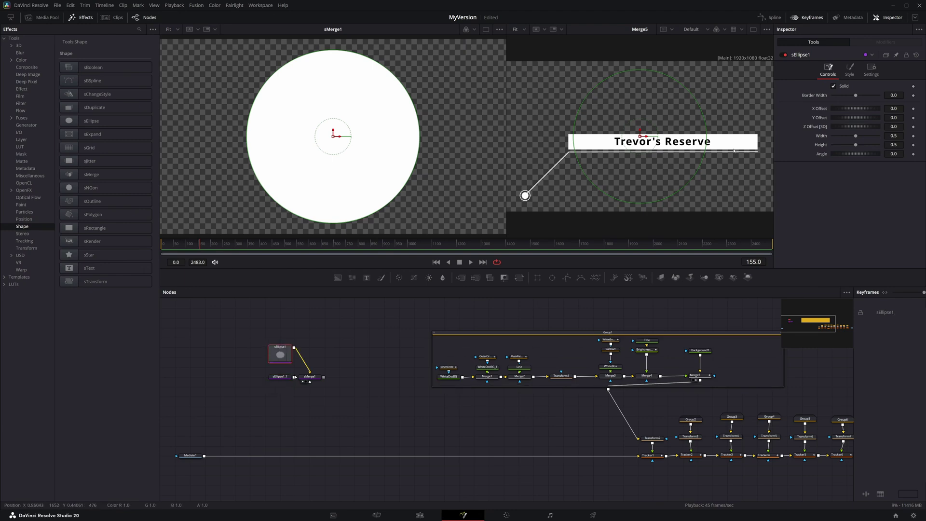
pyautogui.moveTo(697, 175); pyautogui.dragTo(591, 163)
pyautogui.scroll(5, 529, 198)
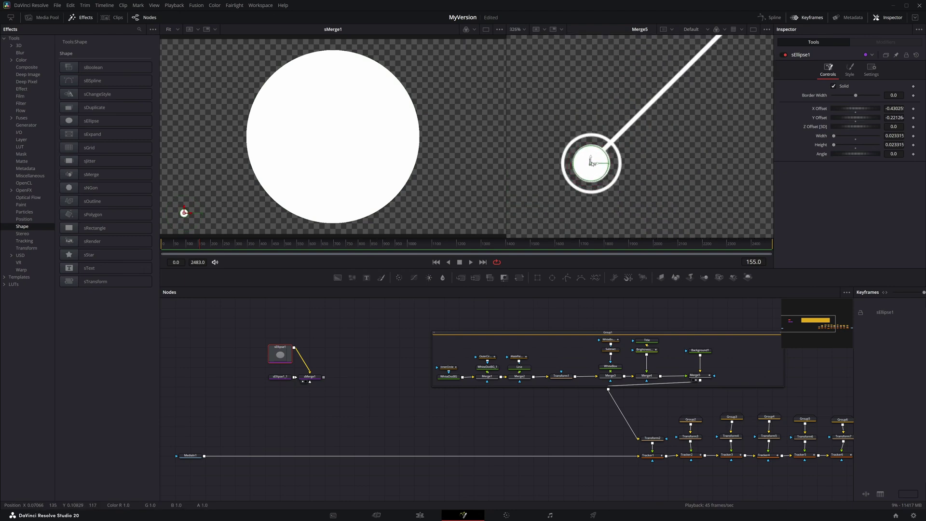
# - Move sEllipse1_1 onto the dot and shrink it to the reference's outer ring, with width and height about 0.0398
pyautogui.click(279, 378)
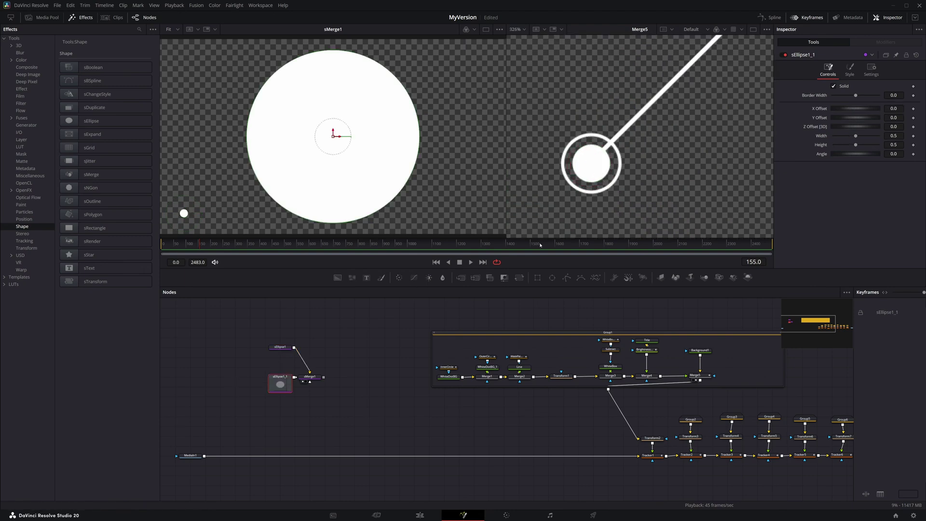
pyautogui.scroll(-6, 589, 189)
pyautogui.moveTo(706, 126); pyautogui.dragTo(591, 184)
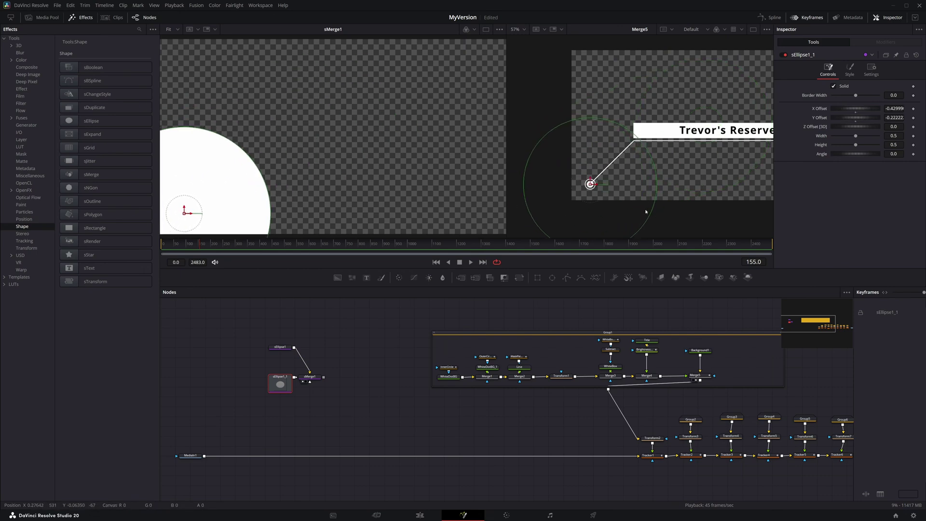
pyautogui.moveTo(646, 211); pyautogui.dragTo(620, 203)
pyautogui.scroll(7, 616, 210)
pyautogui.moveTo(590, 173); pyautogui.dragTo(592, 172)
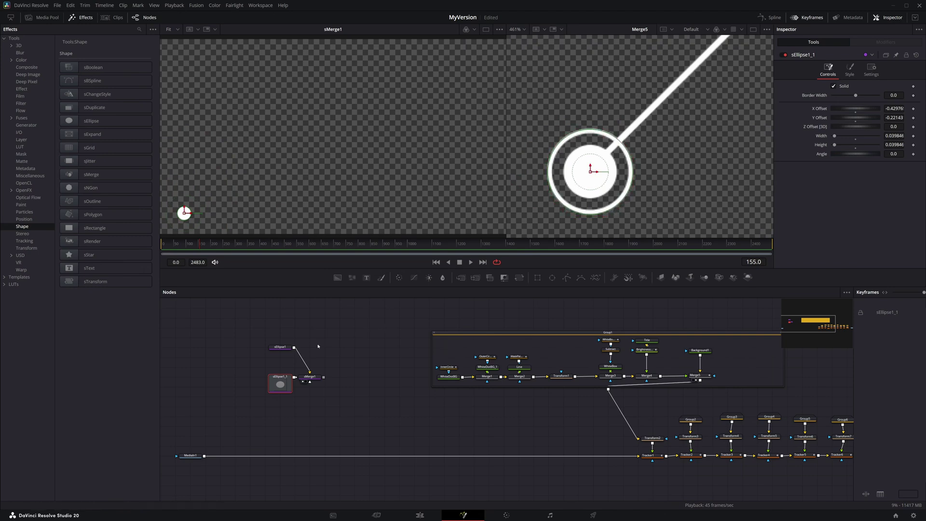
# - Turn off Solid on sEllipse1_1 and set its border width to 0.0033 to make the outer ring
pyautogui.click(843, 86)
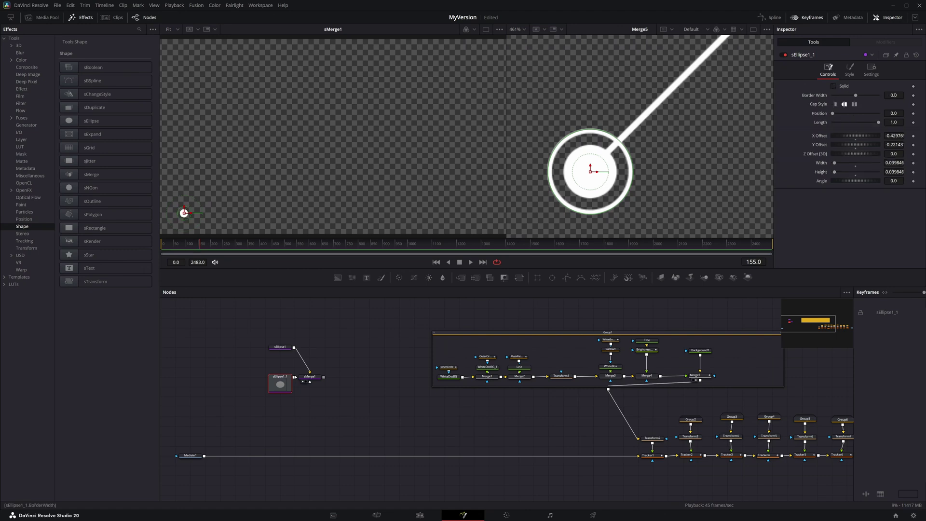
pyautogui.moveTo(894, 95); pyautogui.dragTo(907, 95)
pyautogui.click(416, 345)
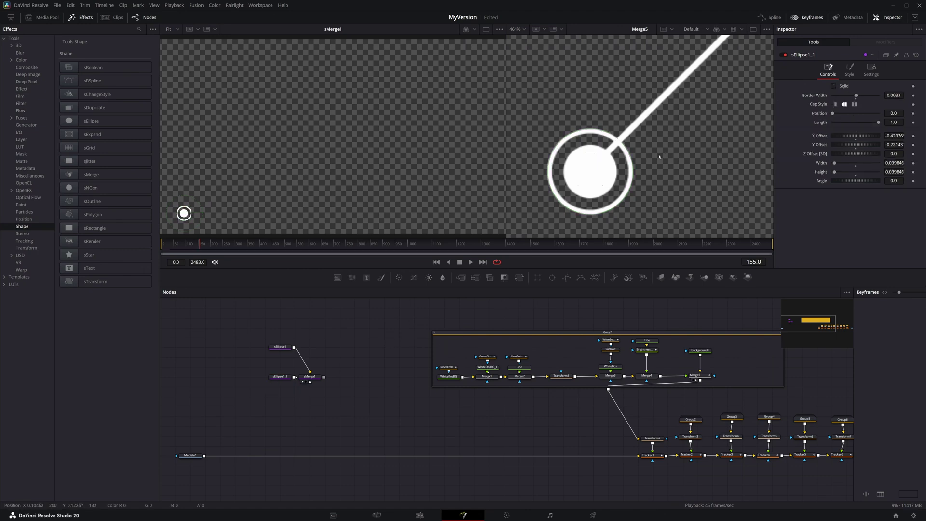
pyautogui.scroll(-5, 659, 156)
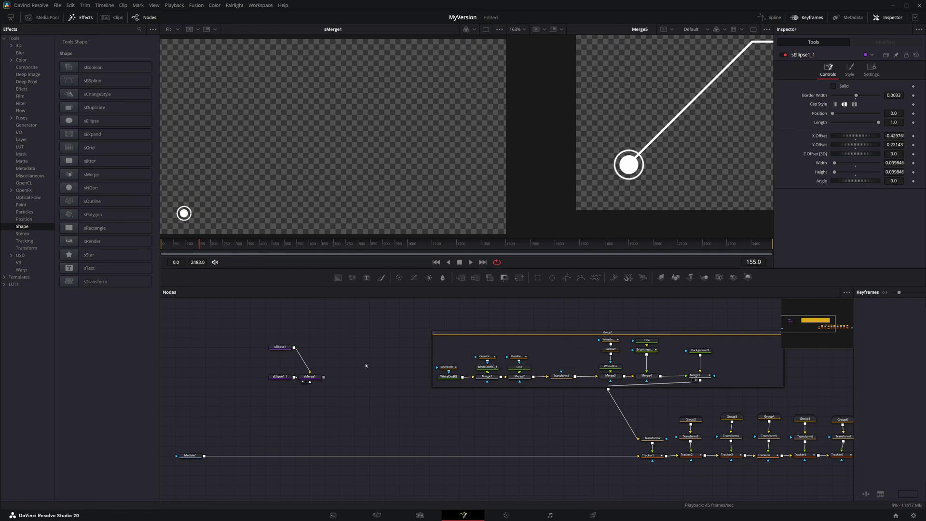
# - Reposition the ellipse and sMerge1 nodes, add an sPolygon node beside them and connect it to sMerge1
pyautogui.moveTo(346, 371); pyautogui.dragTo(378, 372)
pyautogui.moveTo(294, 335); pyautogui.dragTo(282, 388)
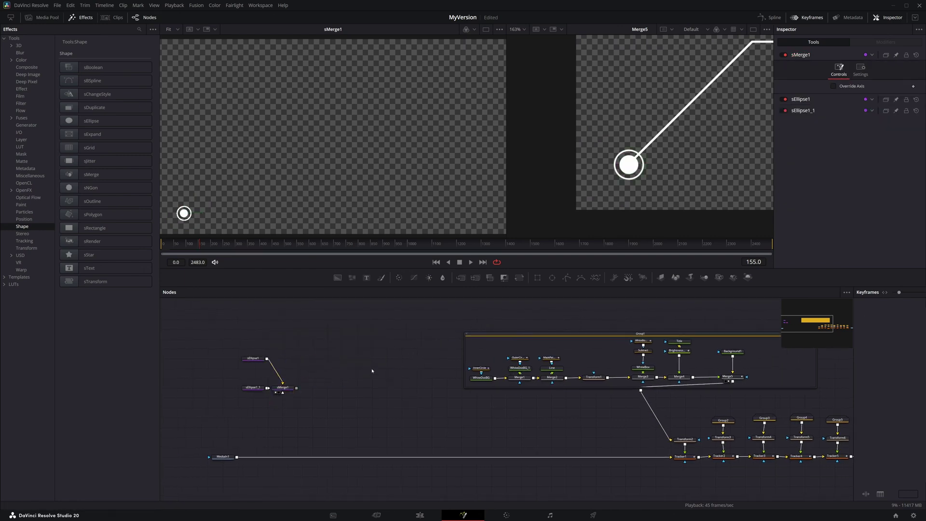
pyautogui.hotkey('shift', 'space')
pyautogui.write('spo')
pyautogui.press('Return')
pyautogui.moveTo(387, 368); pyautogui.dragTo(285, 391)
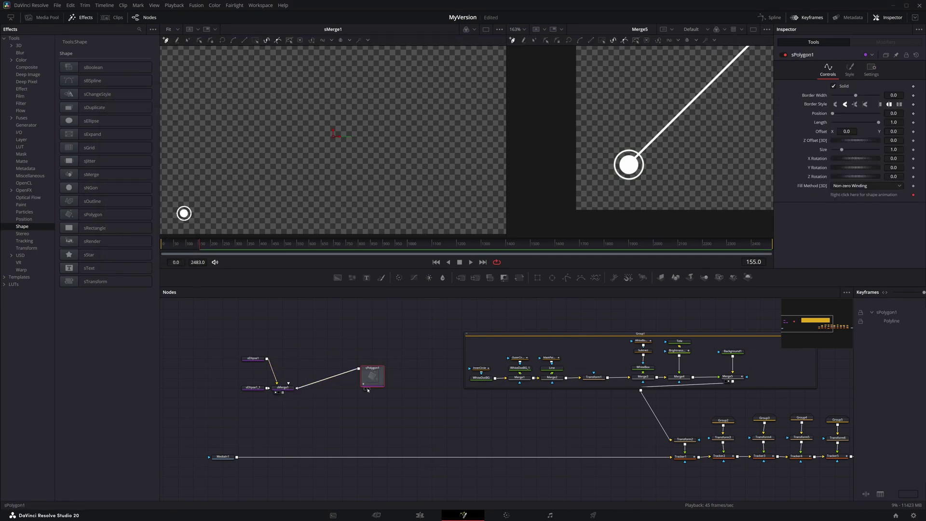
# - Show Merge5 in the second viewer and draw an open sPolygon path tracing the callout line from dot through bend to far end
pyautogui.press('2')
pyautogui.hscroll(2, 584, 381)
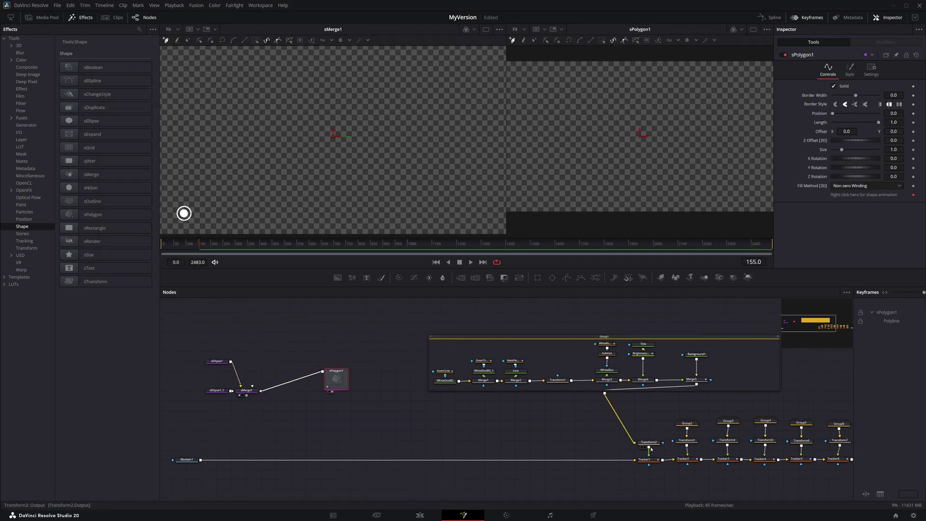
pyautogui.moveTo(649, 443); pyautogui.dragTo(634, 171)
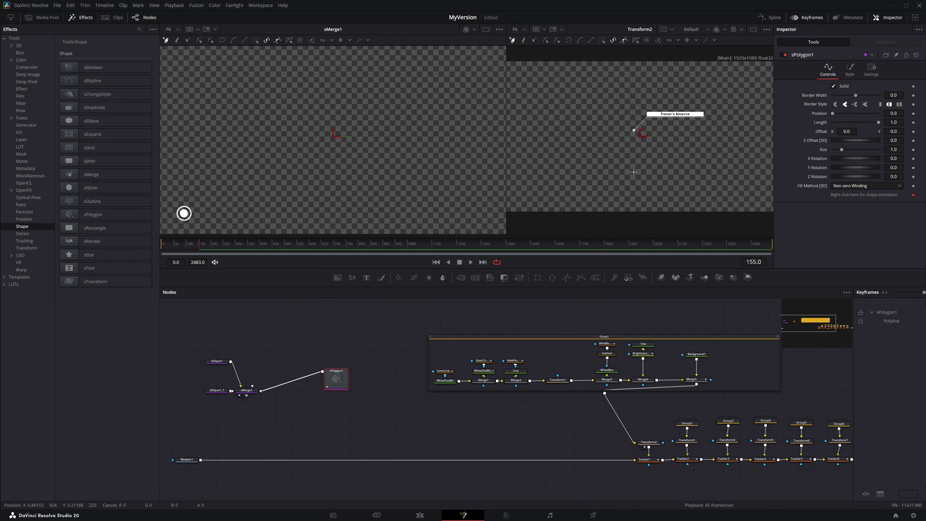
pyautogui.click(693, 384)
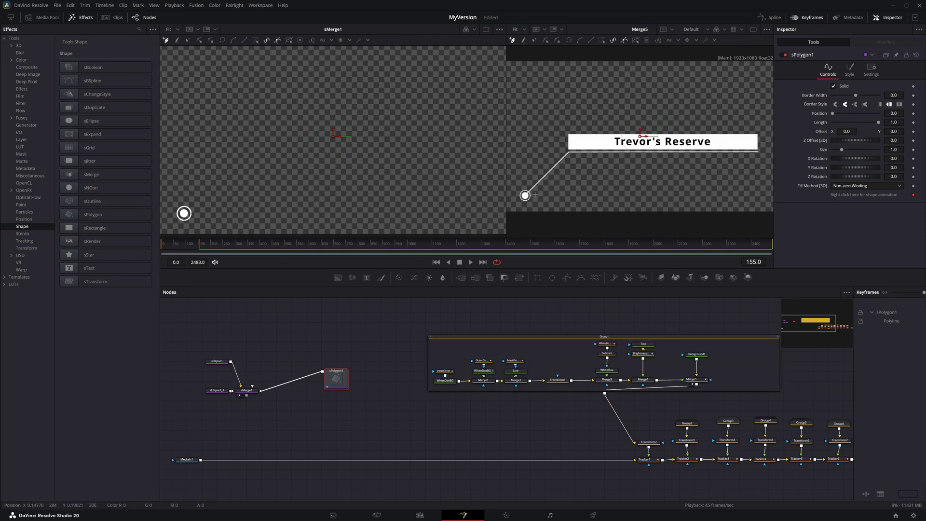
pyautogui.click(566, 151)
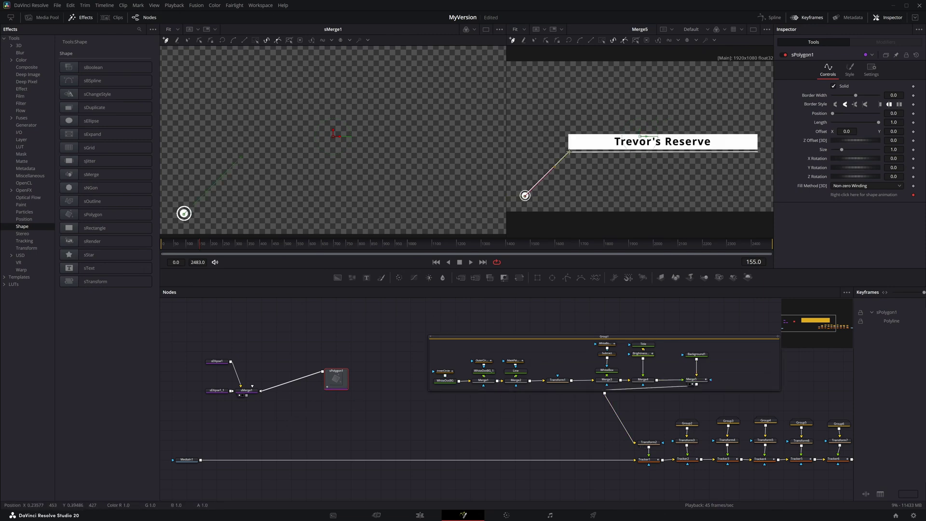
pyautogui.click(758, 152)
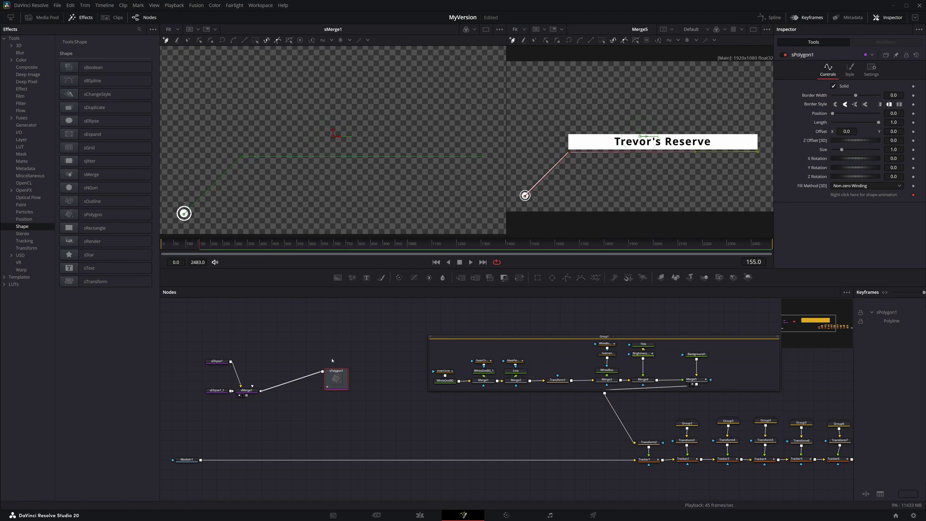
pyautogui.click(337, 278)
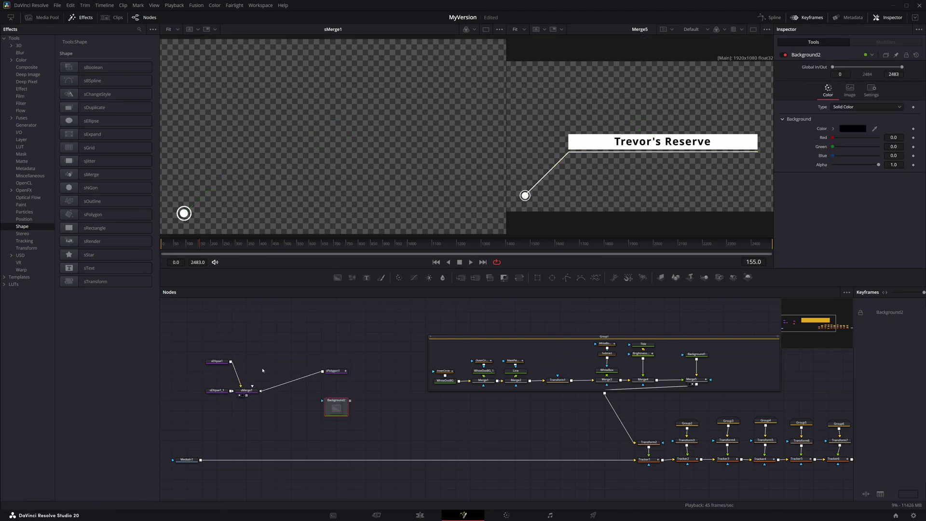
pyautogui.click(246, 391)
pyautogui.click(339, 405)
pyautogui.press('Delete')
# - Set the border width of sPolygon1 to 0.0062 so the traced line is drawn
pyautogui.click(256, 392)
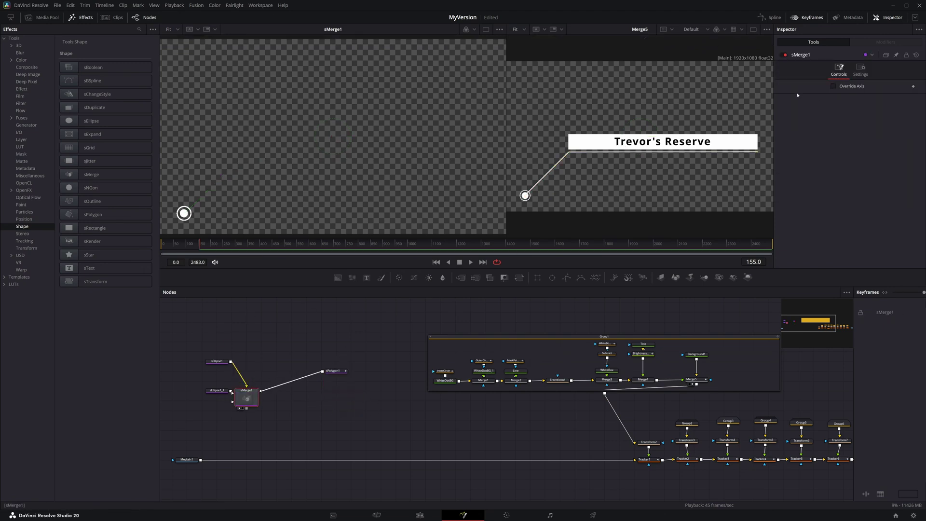
pyautogui.click(335, 373)
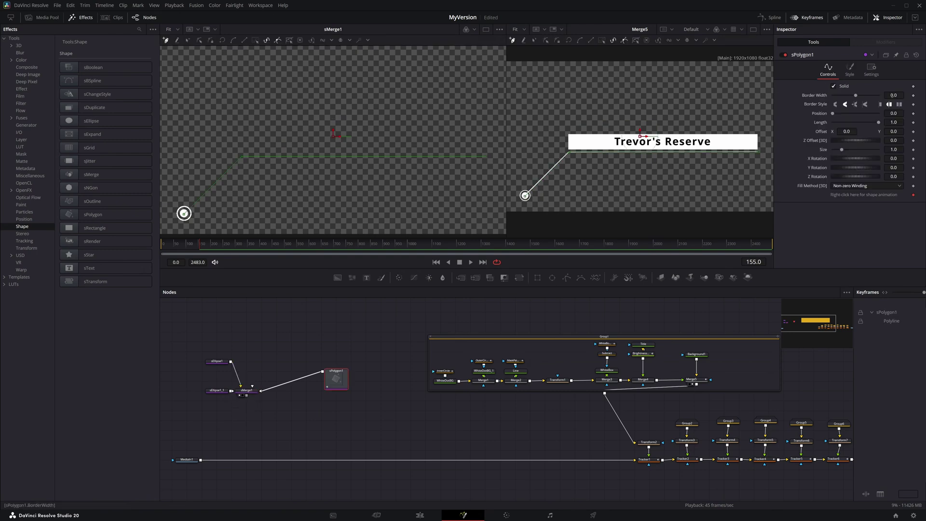
pyautogui.moveTo(892, 96); pyautogui.dragTo(905, 95)
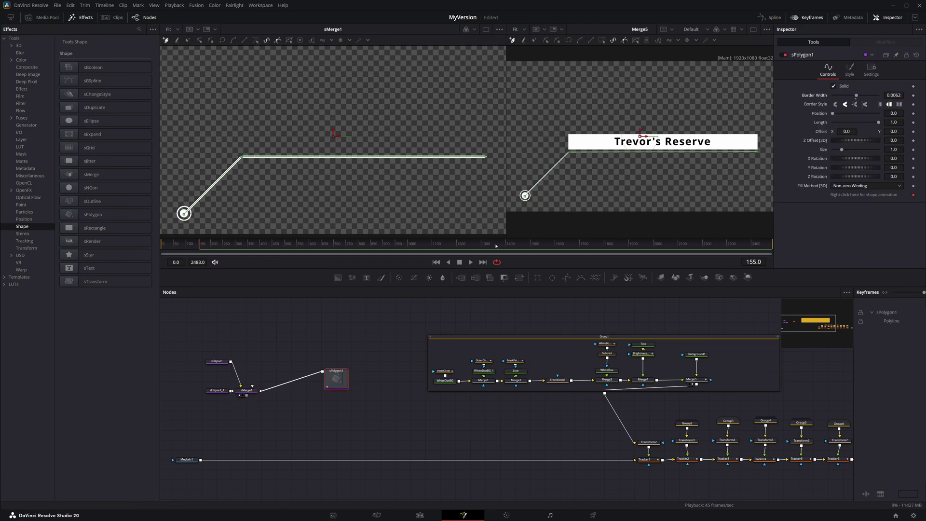
# - Examine the polyline stroke modifiers and brush controls of the MaskPaint1 node inside Group1
pyautogui.moveTo(471, 317); pyautogui.dragTo(425, 322)
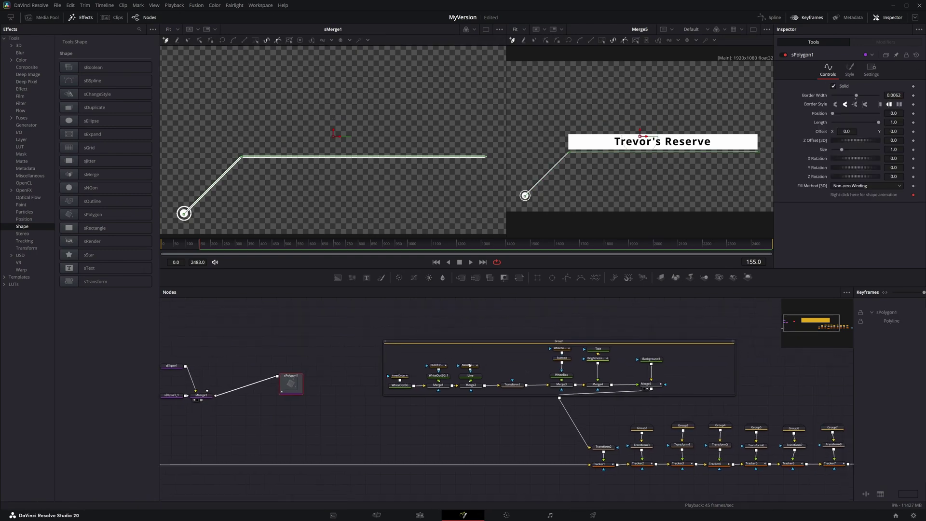
pyautogui.click(469, 365)
pyautogui.click(820, 58)
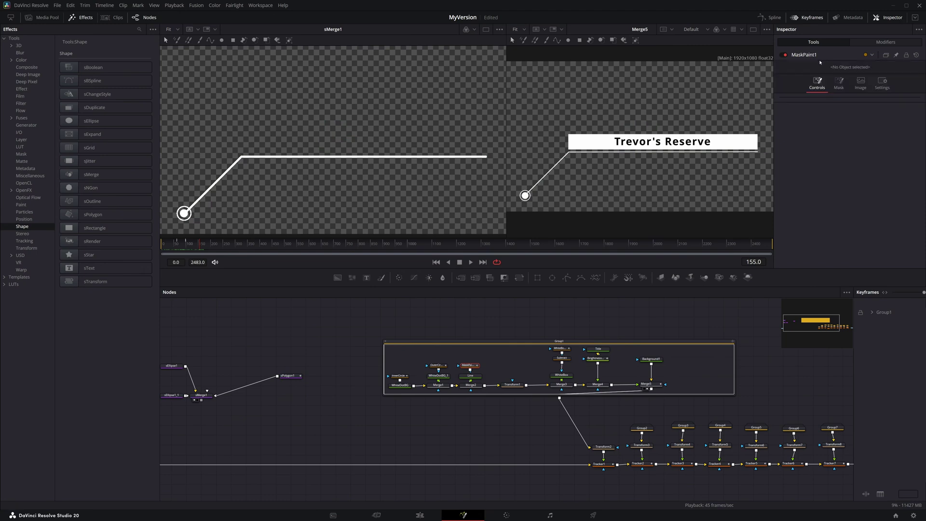
pyautogui.click(886, 42)
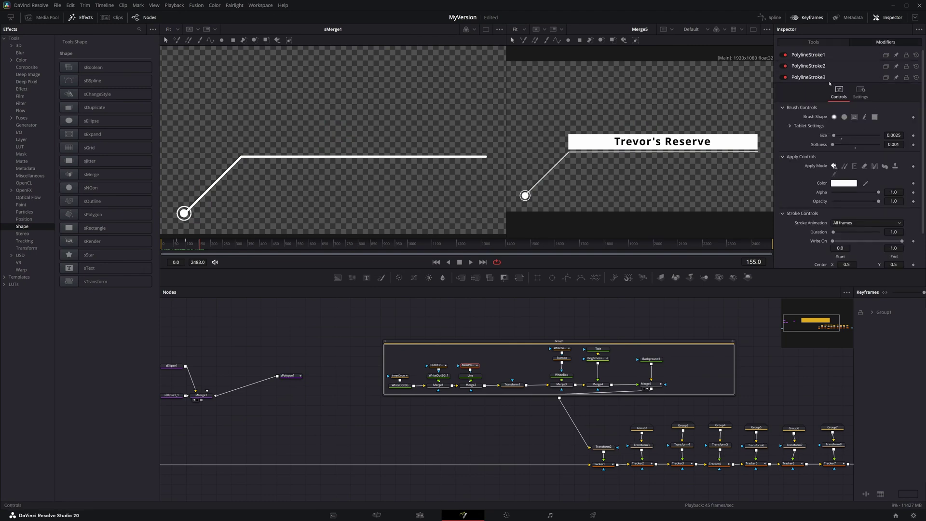
pyautogui.click(785, 78)
pyautogui.click(784, 77)
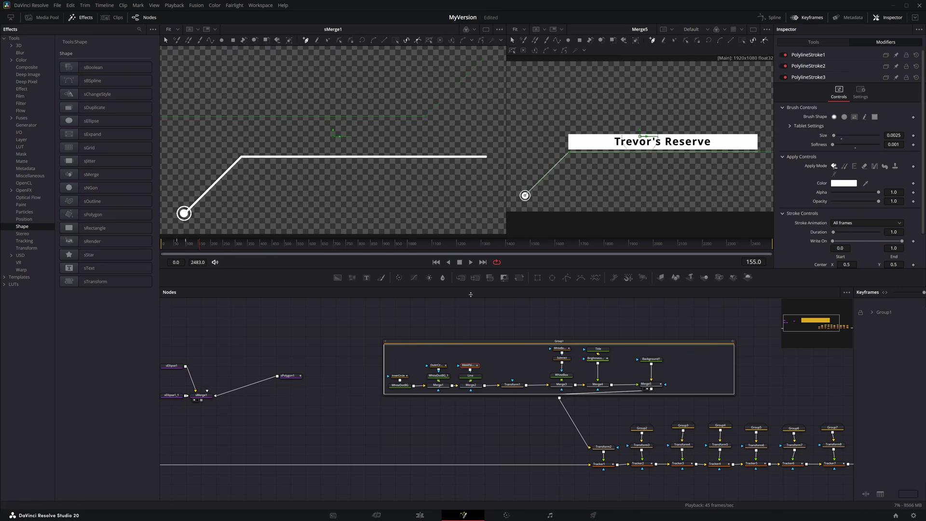
pyautogui.click(359, 346)
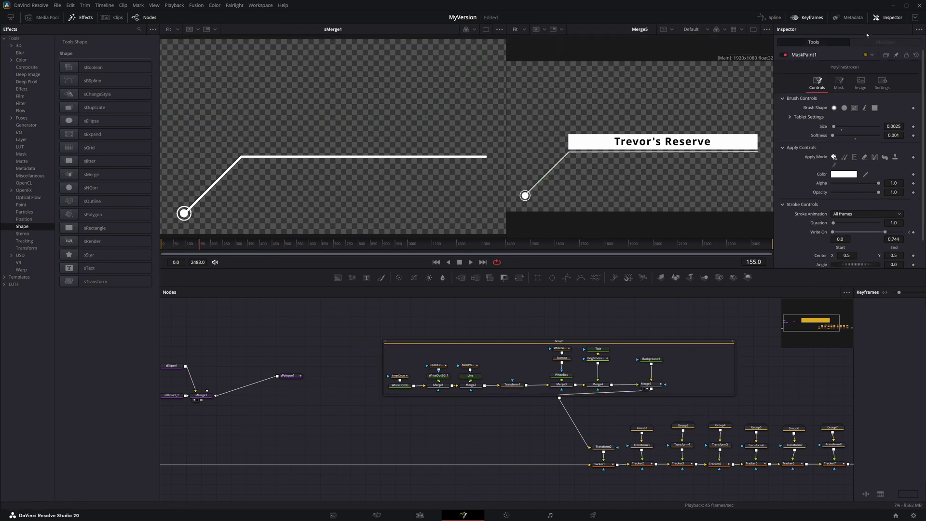
# - Go to frame 91 and examine the Length control of sPolygon1 against the original line animation
pyautogui.click(289, 376)
pyautogui.moveTo(316, 338); pyautogui.dragTo(460, 323)
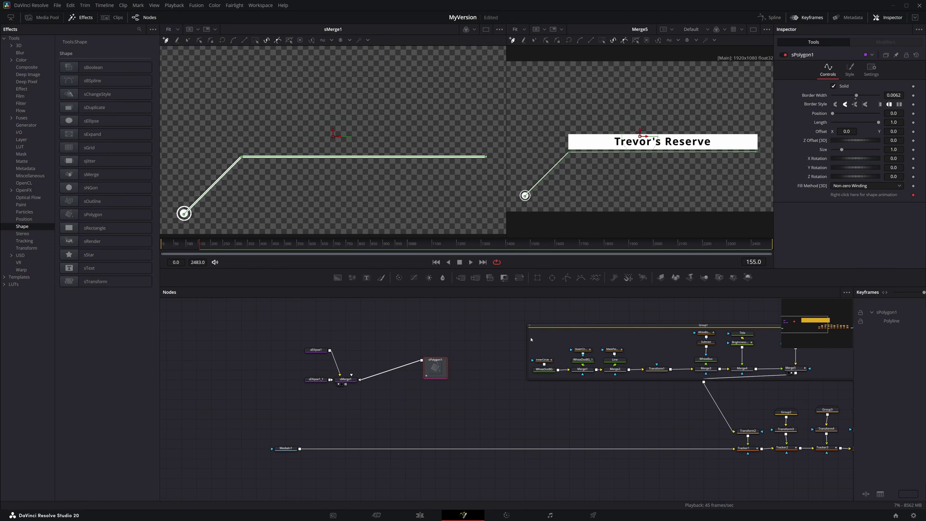
pyautogui.moveTo(210, 248); pyautogui.dragTo(183, 248)
pyautogui.click(461, 336)
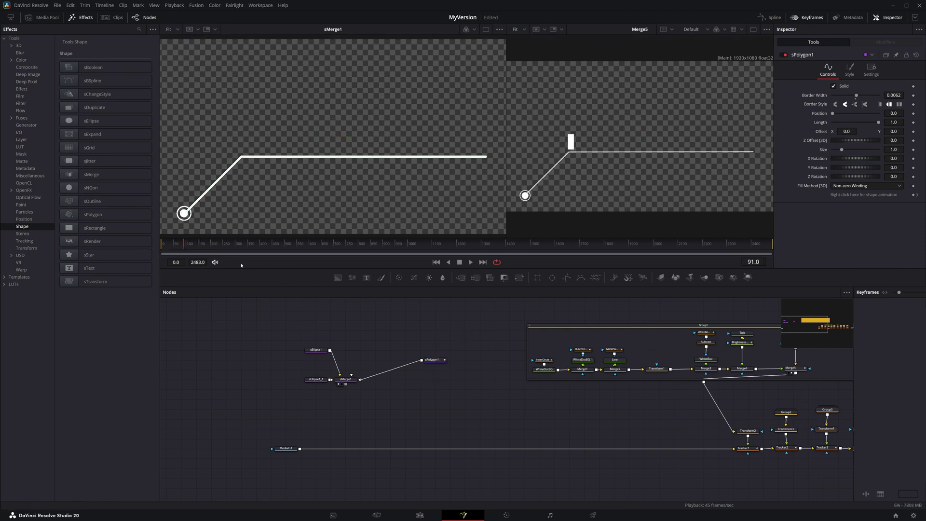
pyautogui.click(434, 362)
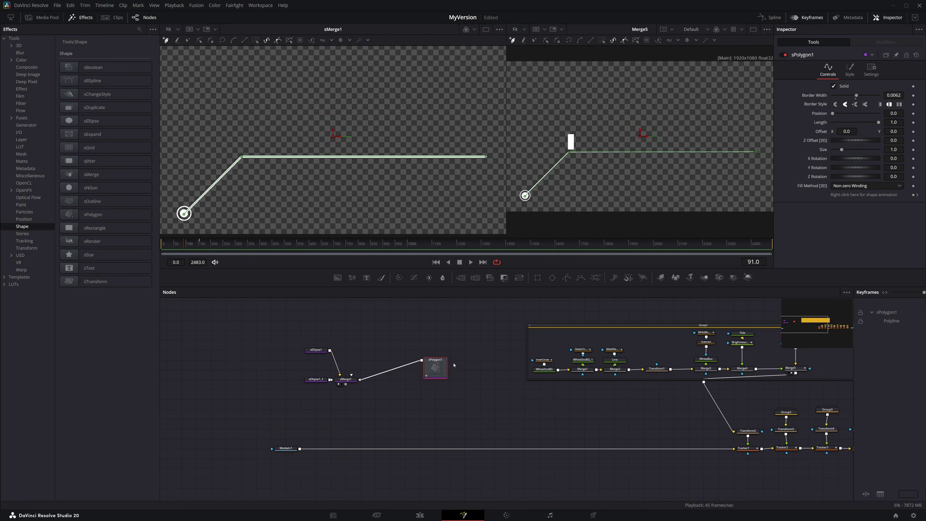
pyautogui.moveTo(878, 122)
pyautogui.mouseDown()
pyautogui.moveTo(842, 122)
pyautogui.moveTo(879, 123)
pyautogui.mouseUp()
# - Review Transform1 and then WhiteBox from Group1 in the second viewer, and go to frame 375
pyautogui.moveTo(612, 413); pyautogui.dragTo(594, 173)
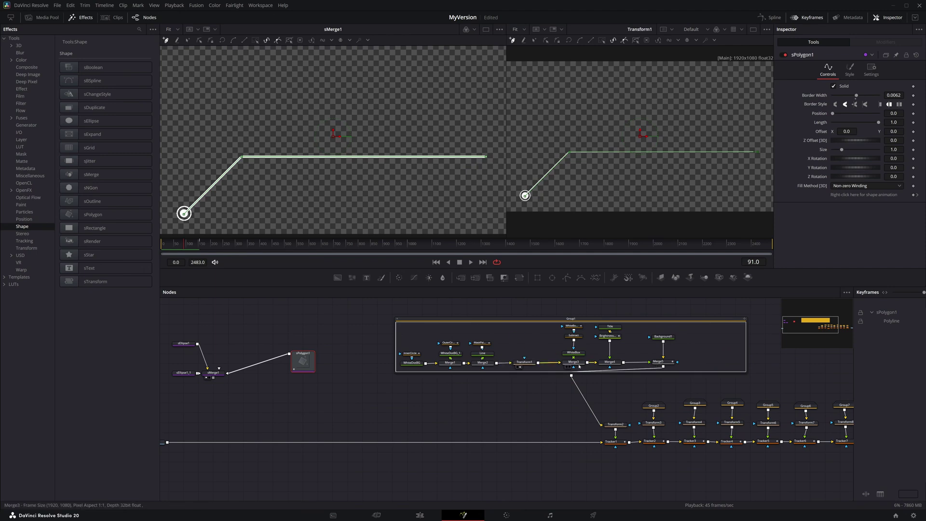
pyautogui.click(524, 412)
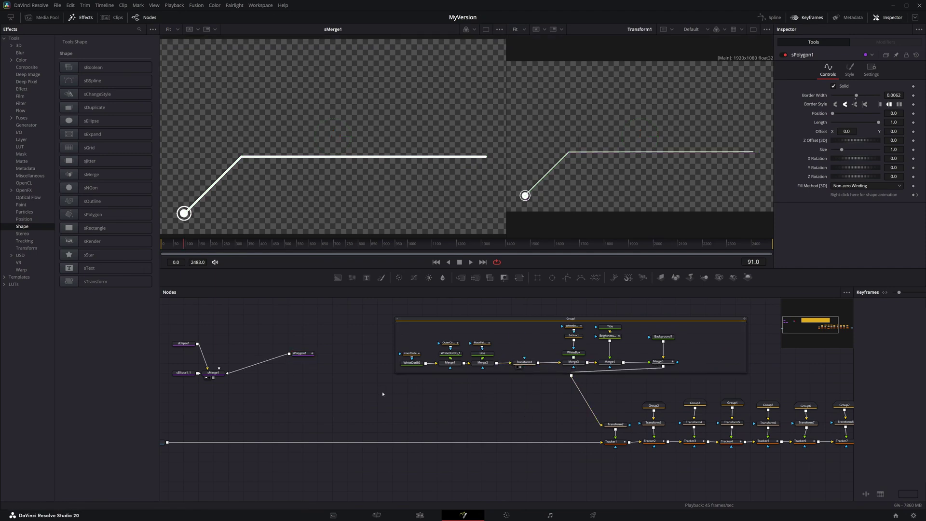
pyautogui.moveTo(383, 395); pyautogui.dragTo(413, 394)
pyautogui.moveTo(343, 390); pyautogui.dragTo(352, 389)
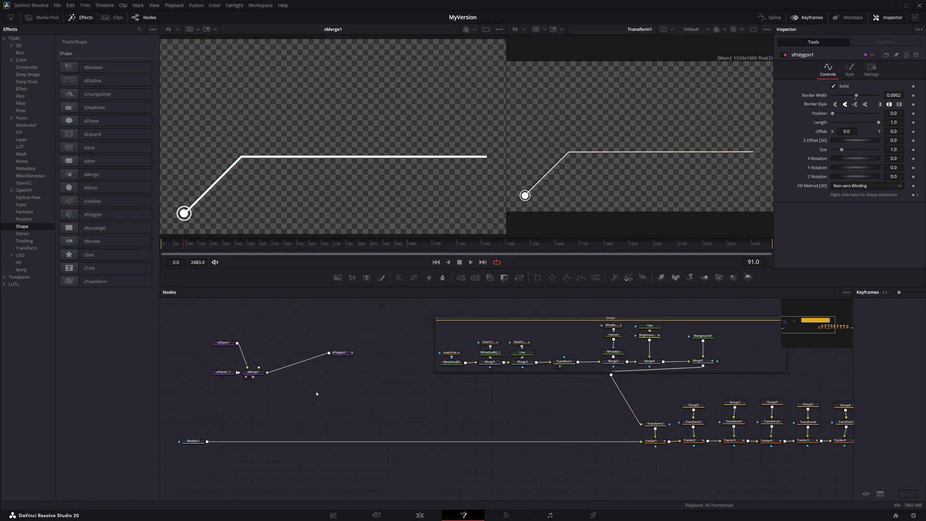
pyautogui.moveTo(550, 365); pyautogui.dragTo(490, 401)
pyautogui.moveTo(555, 388); pyautogui.dragTo(586, 192)
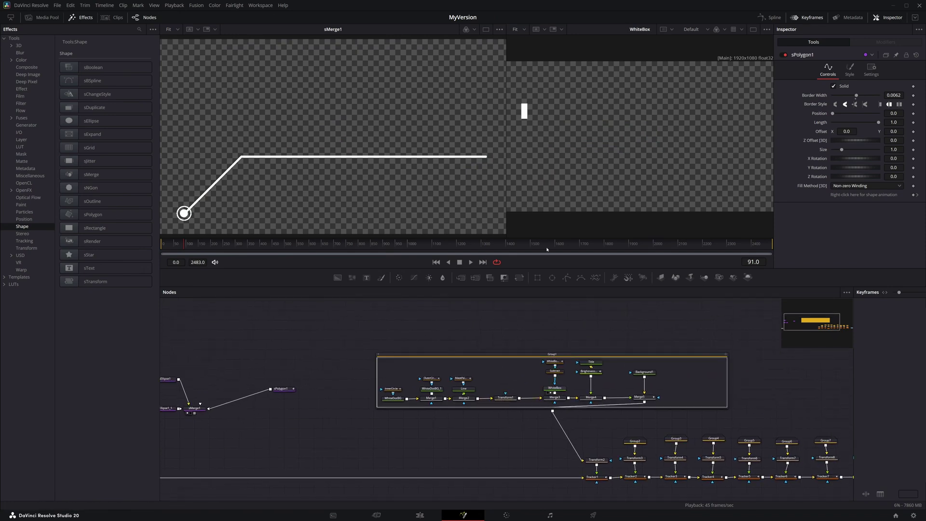
pyautogui.click(242, 250)
# - Add an sPolygon node beside the shape nodes and connect its output to sMerge1
pyautogui.moveTo(240, 355); pyautogui.dragTo(346, 332)
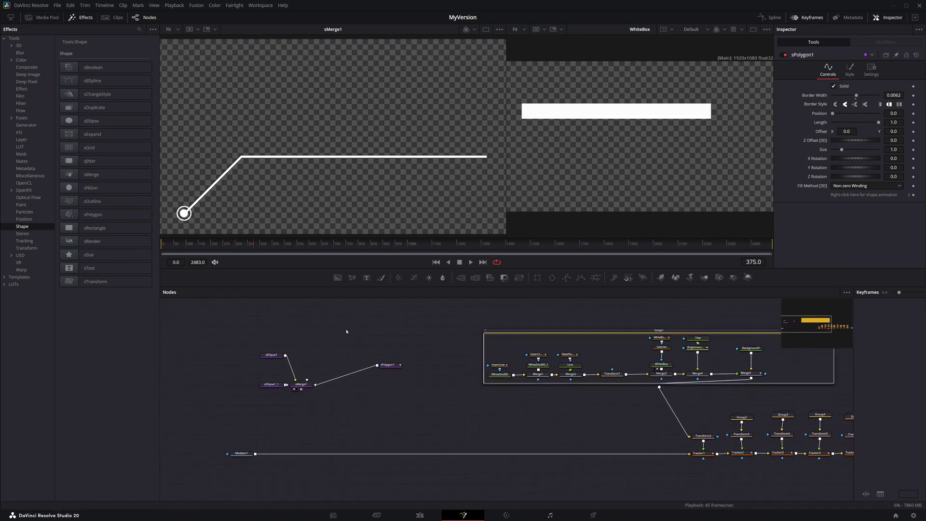
pyautogui.hotkey('shift', 'space')
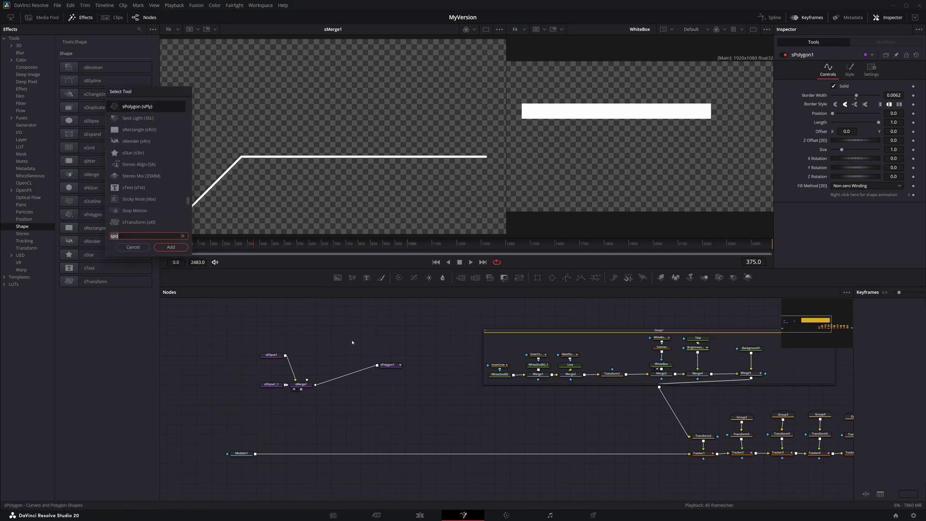
pyautogui.write('spol')
pyautogui.press('Return')
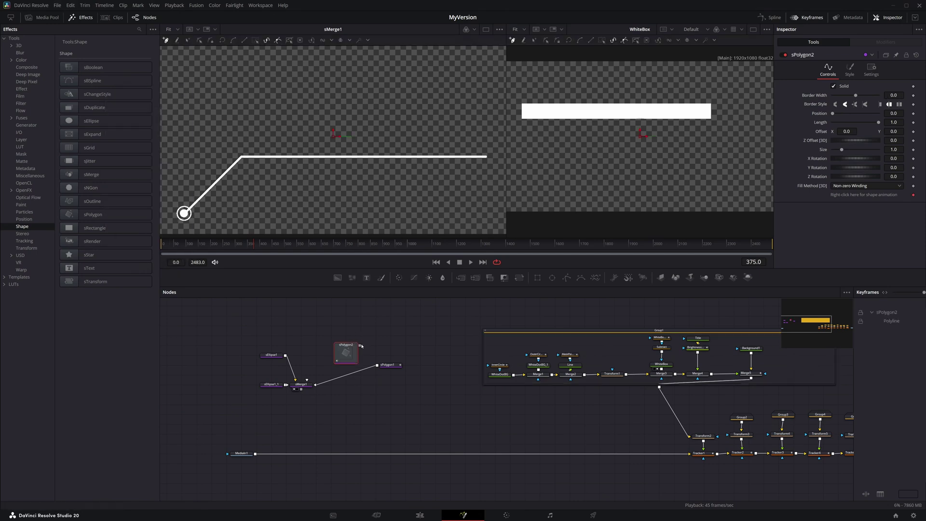
pyautogui.moveTo(360, 346); pyautogui.dragTo(305, 384)
pyautogui.click(302, 384)
# - Show Merge5 from Group1 in the second viewer and go to frame 119
pyautogui.moveTo(594, 430); pyautogui.dragTo(527, 415)
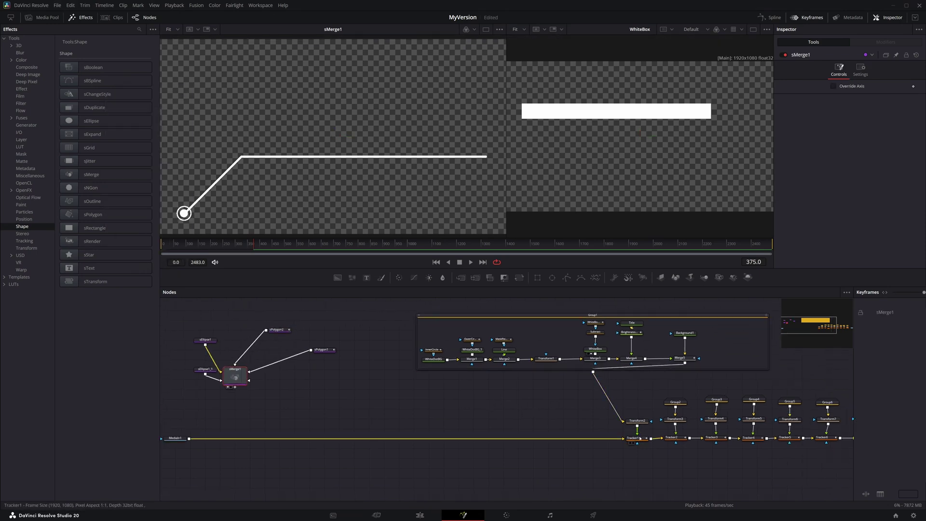
pyautogui.moveTo(681, 358); pyautogui.dragTo(647, 159)
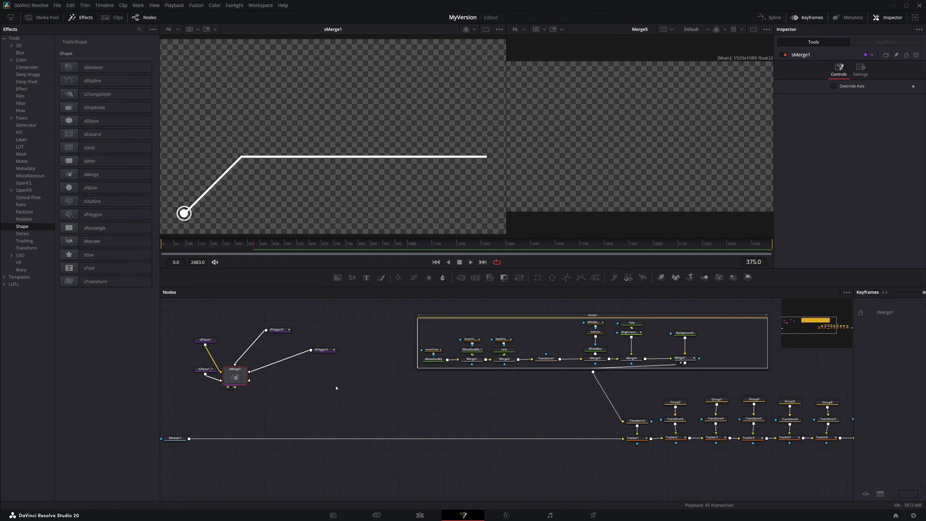
pyautogui.click(186, 248)
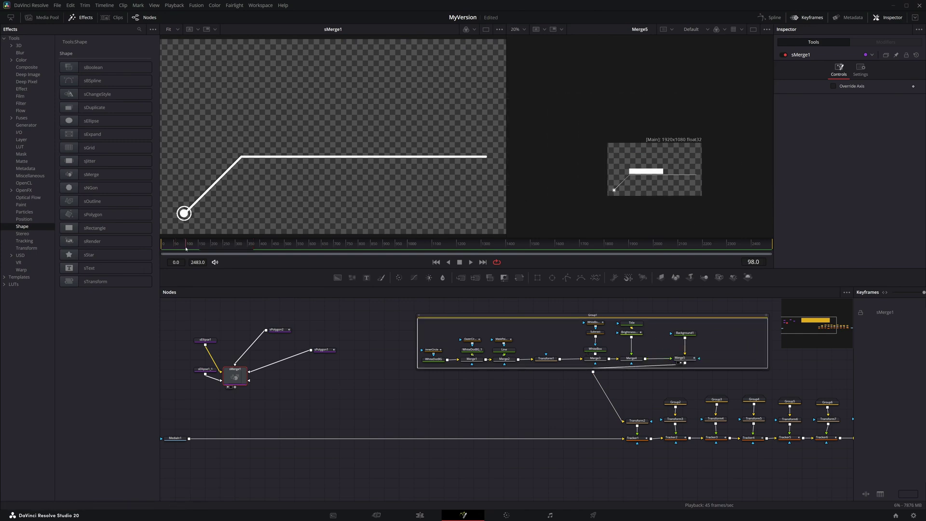
pyautogui.moveTo(186, 248); pyautogui.dragTo(191, 250)
# - Place sPolygon2 beside sMerge1 and draw its straight two-point horizontal path just above the traced line, matching that line's horizontal extent
pyautogui.click(281, 331)
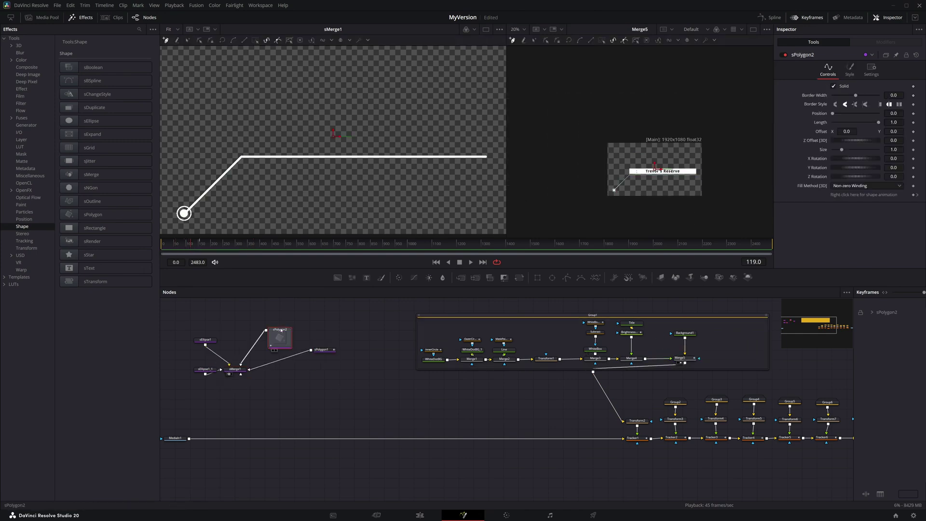
pyautogui.moveTo(275, 332); pyautogui.dragTo(335, 372)
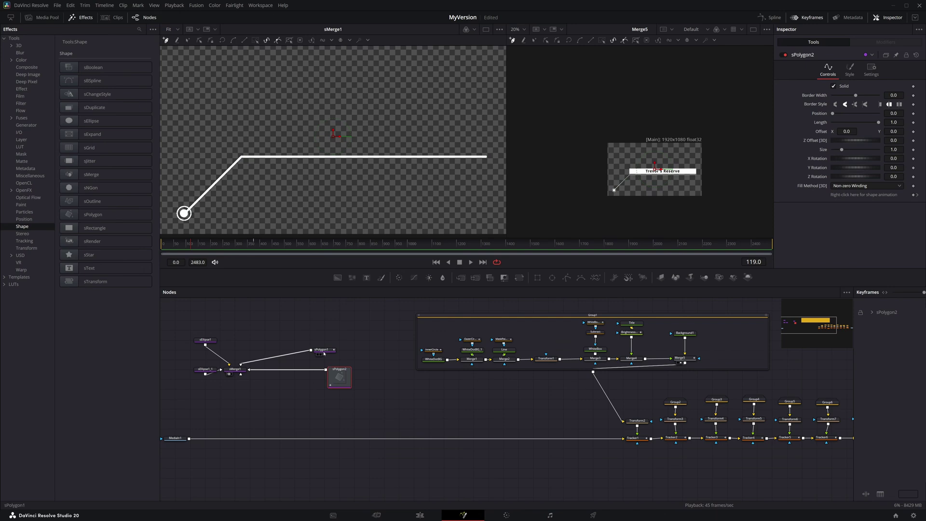
pyautogui.click(242, 142)
pyautogui.click(486, 142)
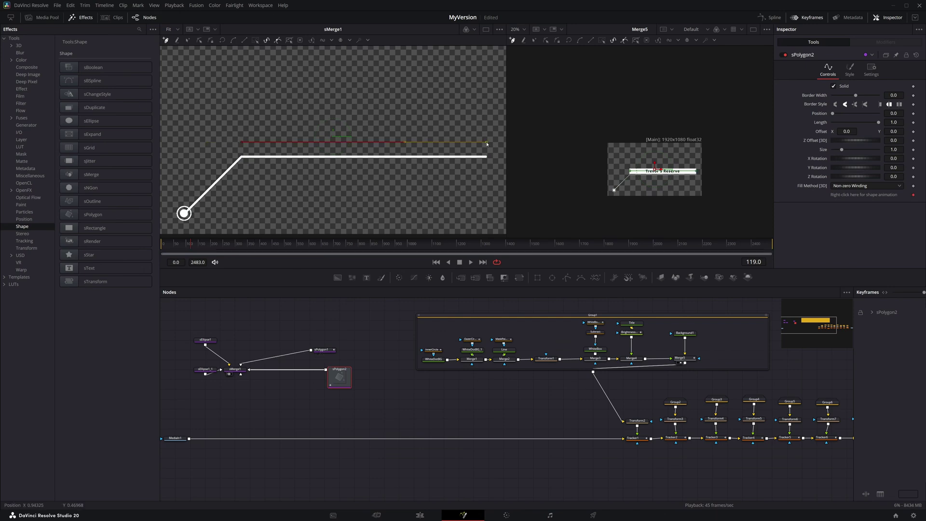
# - Thicken sPolygon2 into a white box with border width 0.067 and flat ends, and set its length to 0.48
pyautogui.moveTo(856, 95); pyautogui.dragTo(863, 97)
pyautogui.click(881, 105)
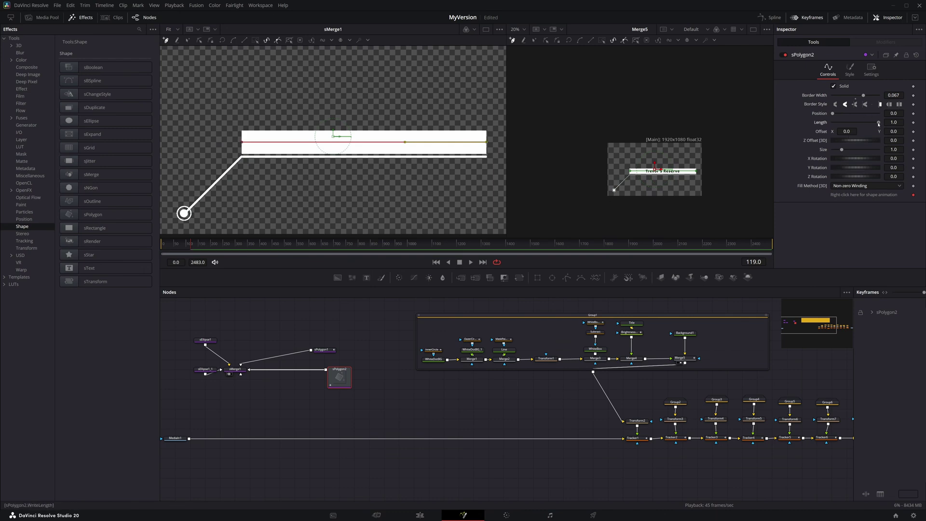
pyautogui.moveTo(879, 124); pyautogui.dragTo(855, 124)
# - Add an sText node above the shape nodes and connect its output to sMerge1
pyautogui.moveTo(473, 394); pyautogui.dragTo(371, 392)
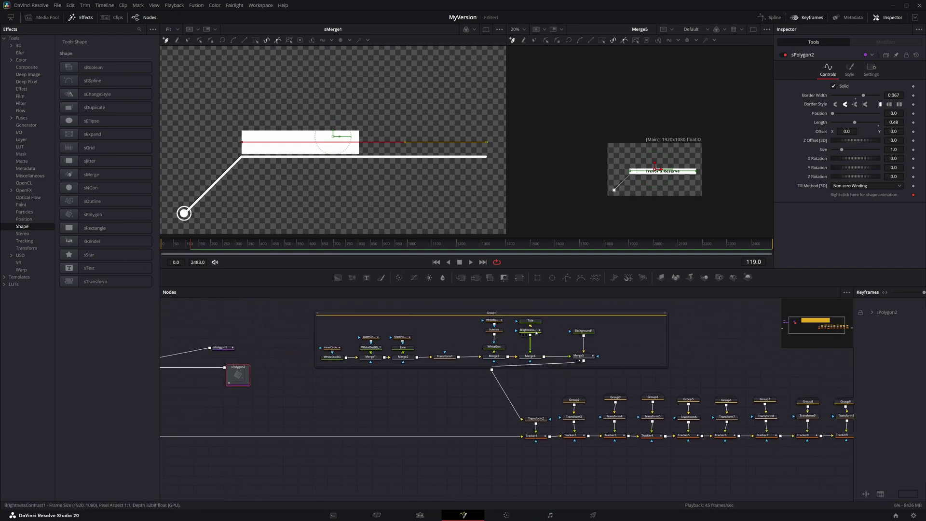
pyautogui.hscroll(-5, 284, 394)
pyautogui.hotkey('shift', 'space')
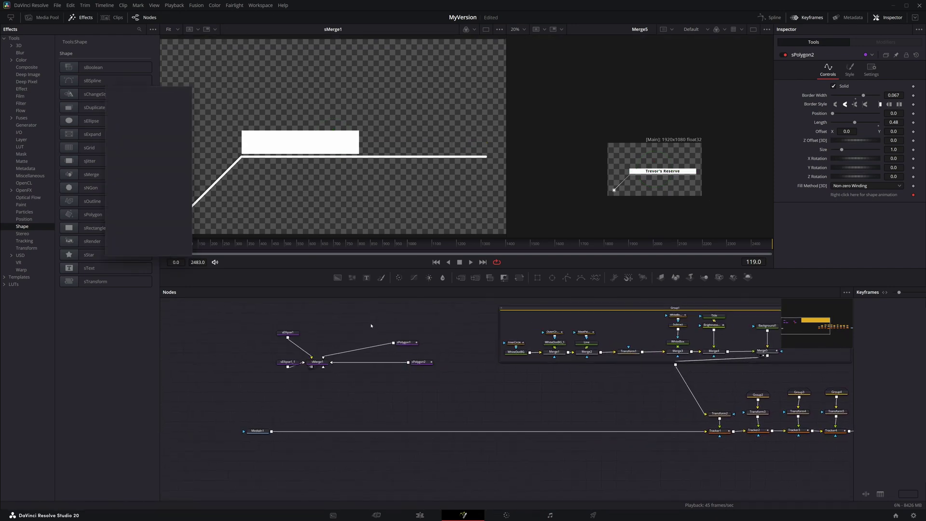
pyautogui.write('spostext')
pyautogui.press('Return')
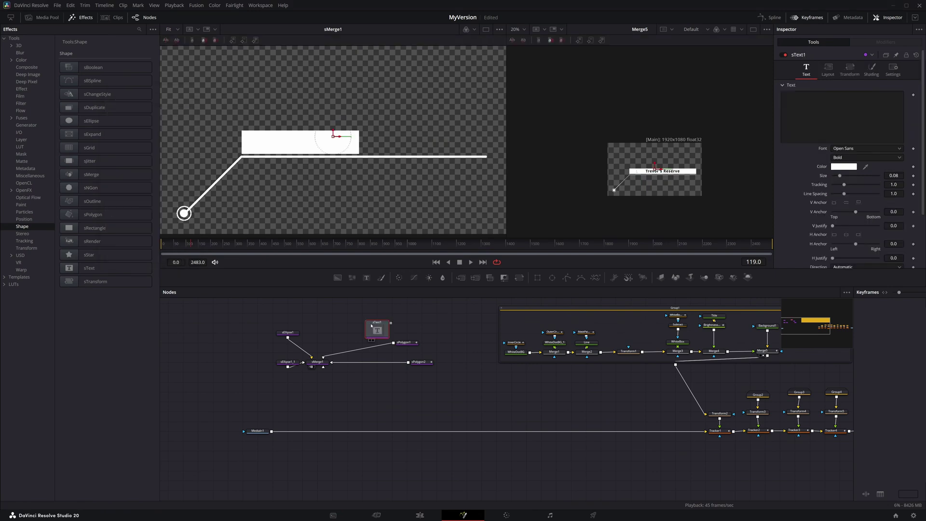
pyautogui.moveTo(391, 323); pyautogui.dragTo(319, 361)
pyautogui.hscroll(2, 431, 331)
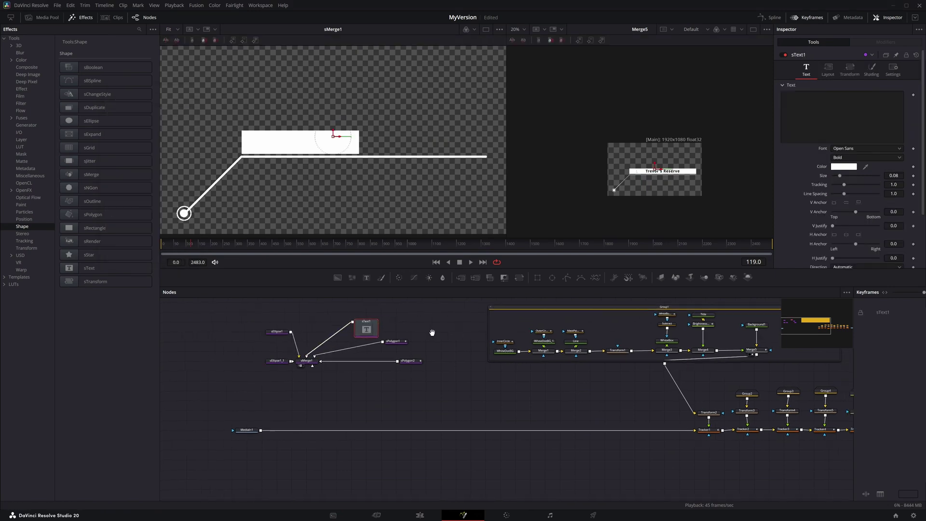
# - Copy the title wording from Group1's Title node into the text of sText1
pyautogui.click(646, 317)
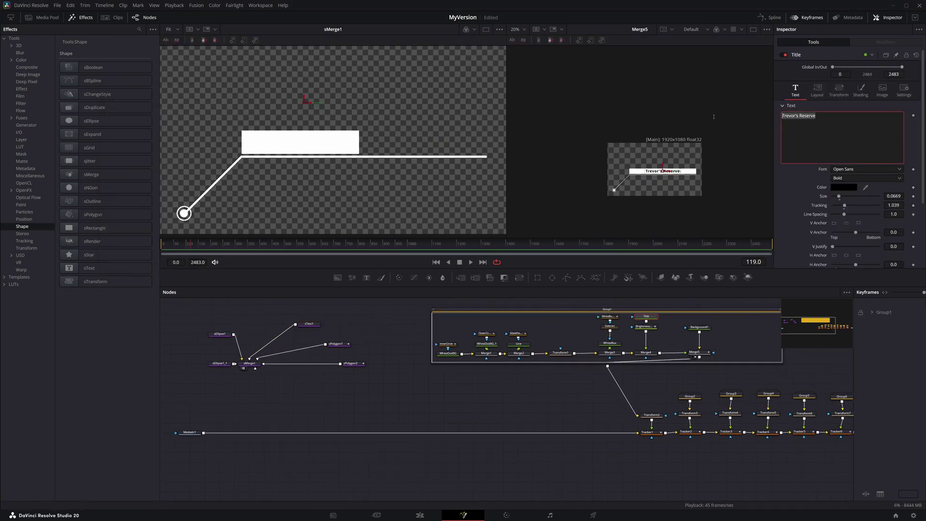
pyautogui.hotkey('ctrl', 'c')
pyautogui.click(308, 331)
pyautogui.hotkey('ctrl', 'v')
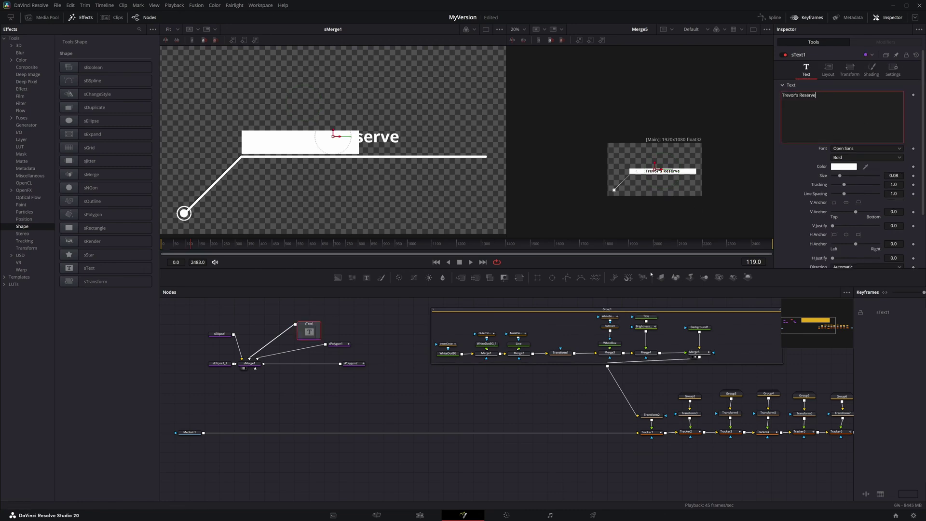
# - Set the colour of sText1 to black and position the text over the white box
pyautogui.click(309, 327)
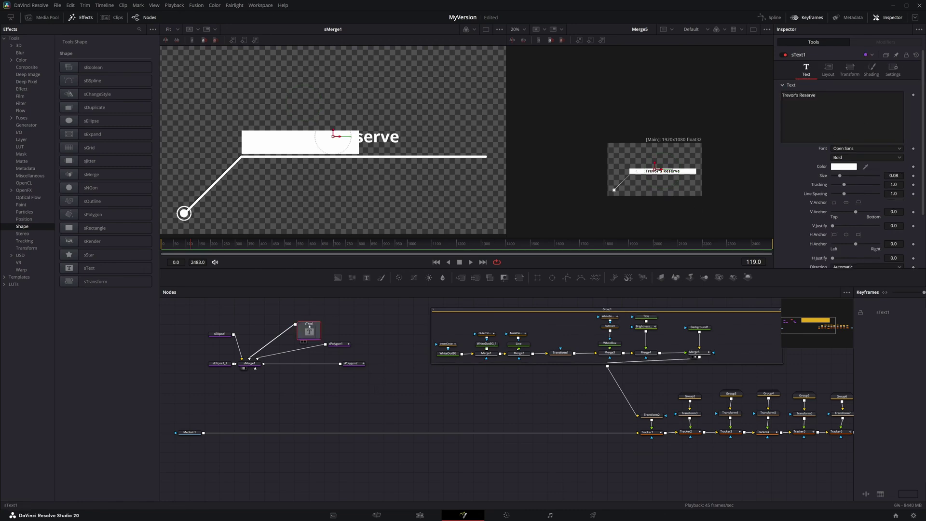
pyautogui.click(845, 167)
pyautogui.click(547, 261)
pyautogui.click(537, 324)
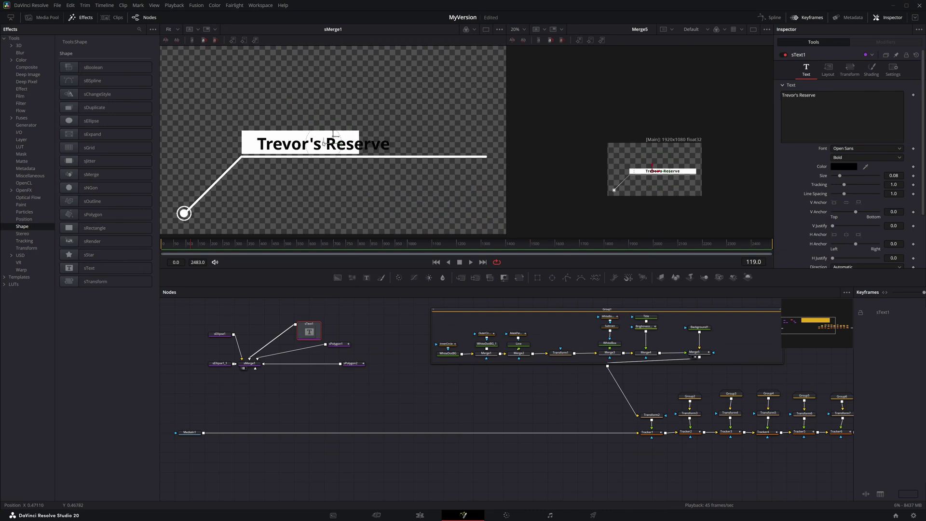
# - Examine the Gain animation of BrightnessContrast1 in Group1 and go to frame 107
pyautogui.click(683, 348)
pyautogui.moveTo(660, 384); pyautogui.dragTo(642, 389)
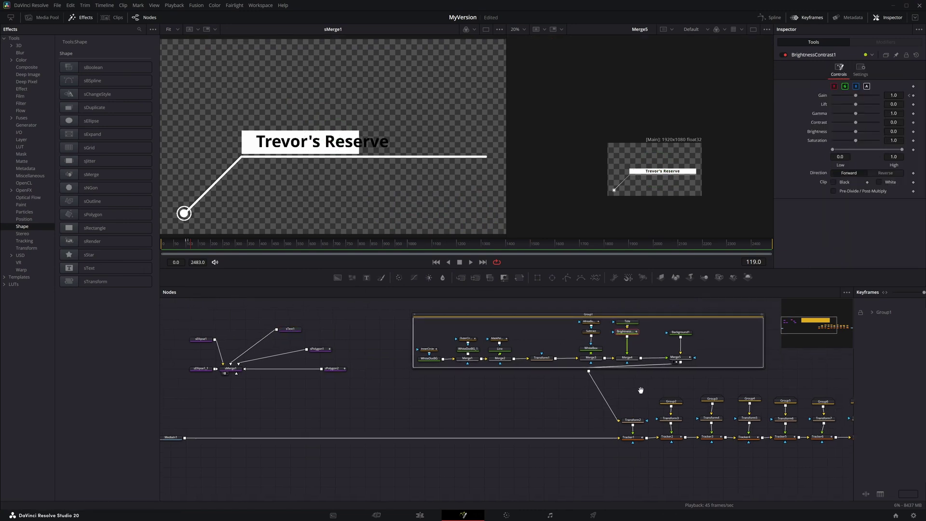
pyautogui.scroll(5, 638, 333)
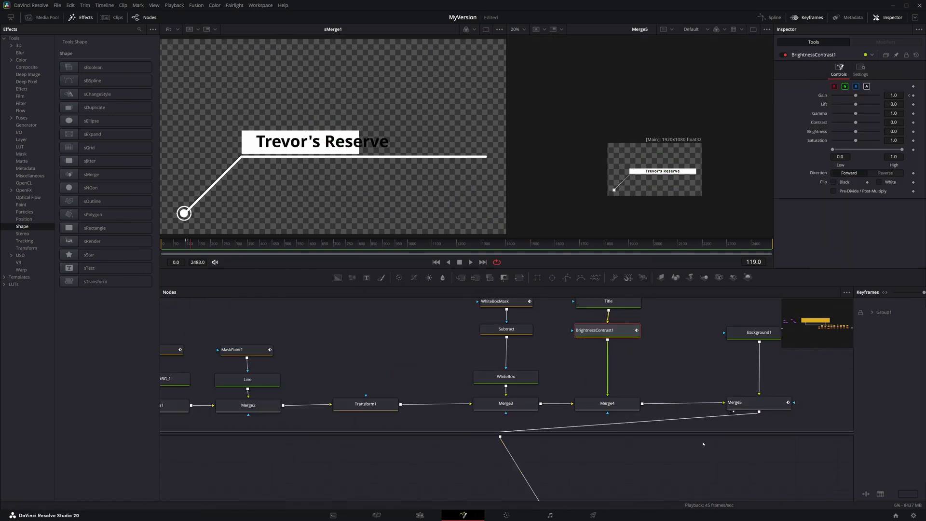
pyautogui.moveTo(669, 441); pyautogui.dragTo(647, 456)
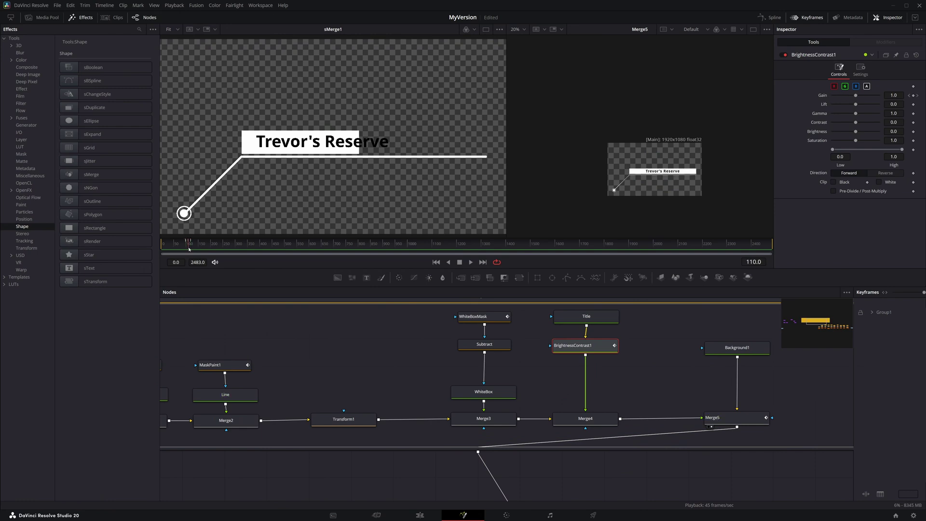
pyautogui.scroll(1, 641, 197)
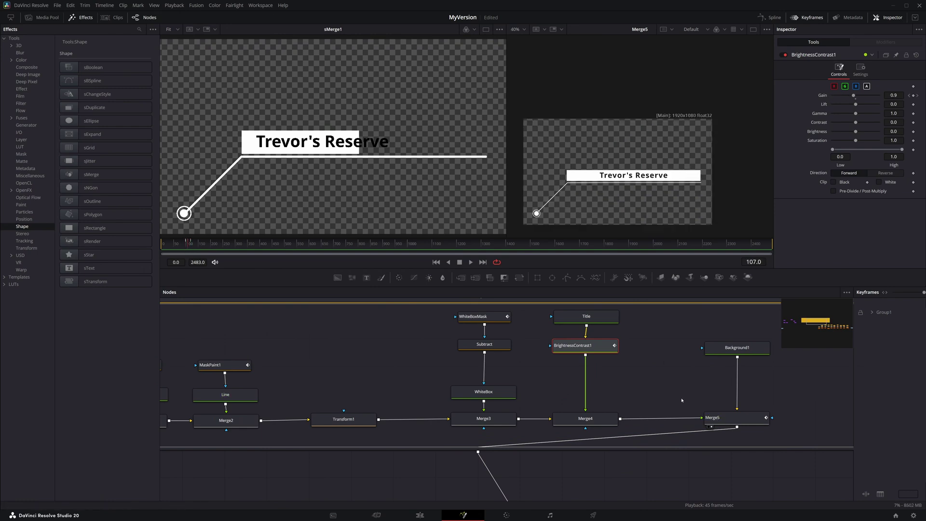
# - Show the Title node in the second viewer, lower its shading opacity to 0.52, and compare with BrightnessContrast1
pyautogui.click(585, 315)
pyautogui.press('2')
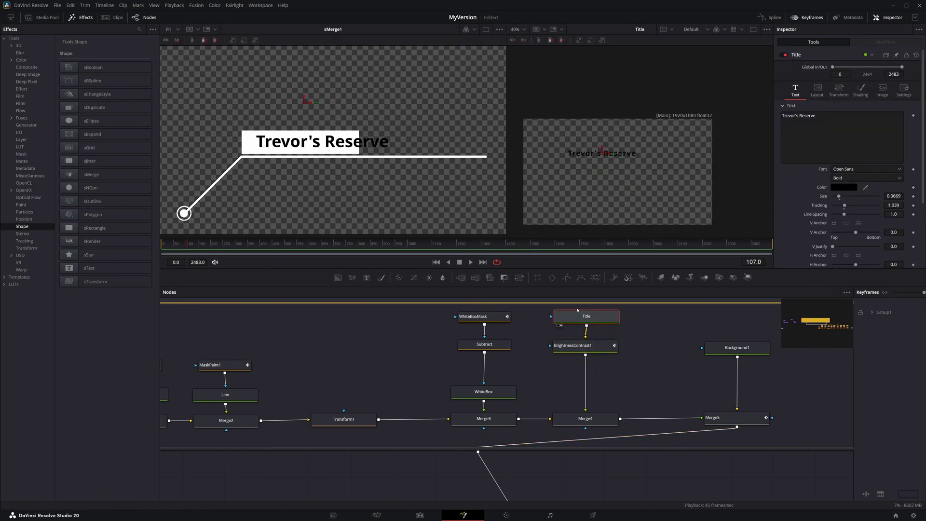
pyautogui.click(861, 90)
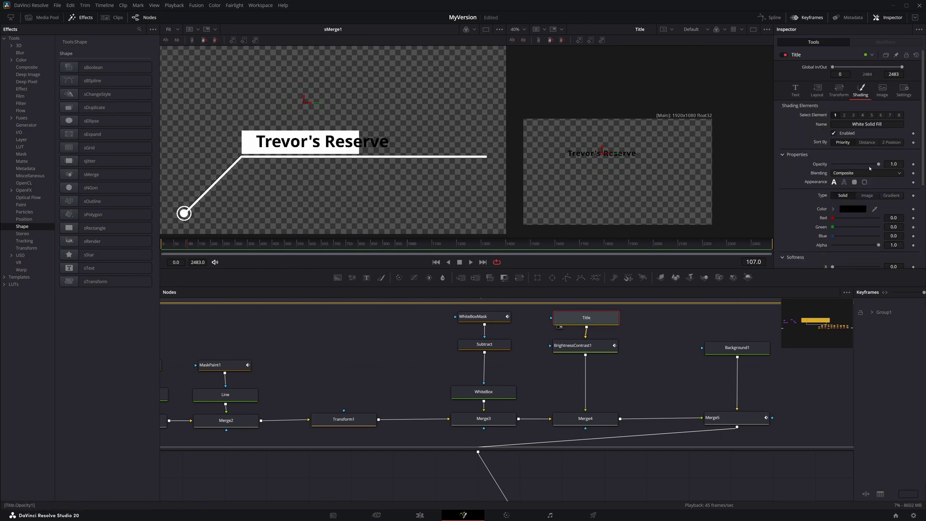
pyautogui.moveTo(883, 166); pyautogui.dragTo(830, 164)
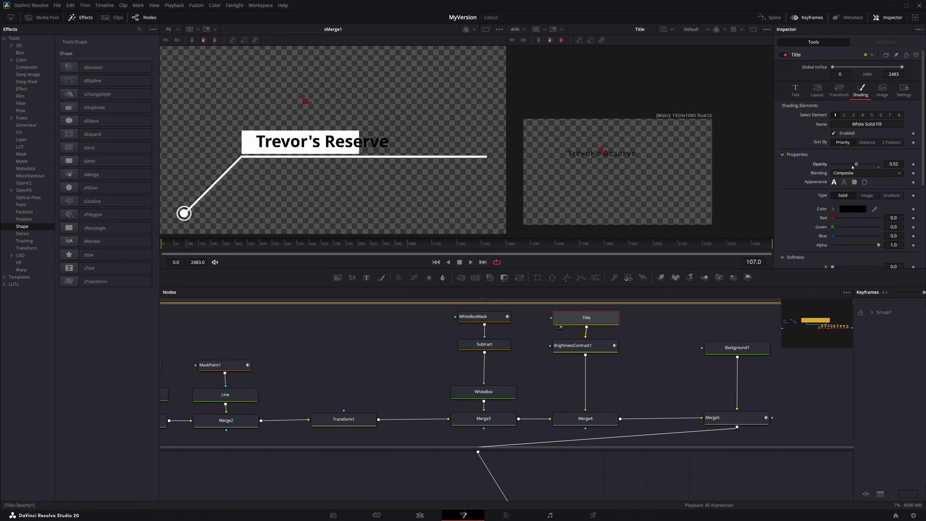
pyautogui.click(579, 345)
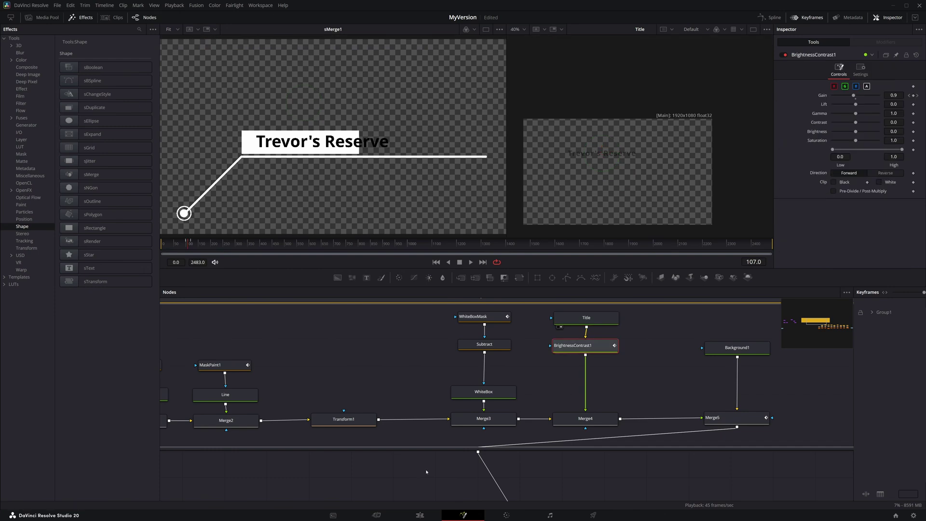
# - Try fading sText1 with a shading opacity of 0.48, and restore the opacity to 1.0
pyautogui.scroll(-2, 426, 472)
pyautogui.moveTo(351, 461); pyautogui.dragTo(440, 463)
pyautogui.moveTo(267, 451); pyautogui.dragTo(540, 448)
pyautogui.moveTo(245, 384); pyautogui.dragTo(466, 373)
pyautogui.moveTo(488, 412); pyautogui.dragTo(458, 410)
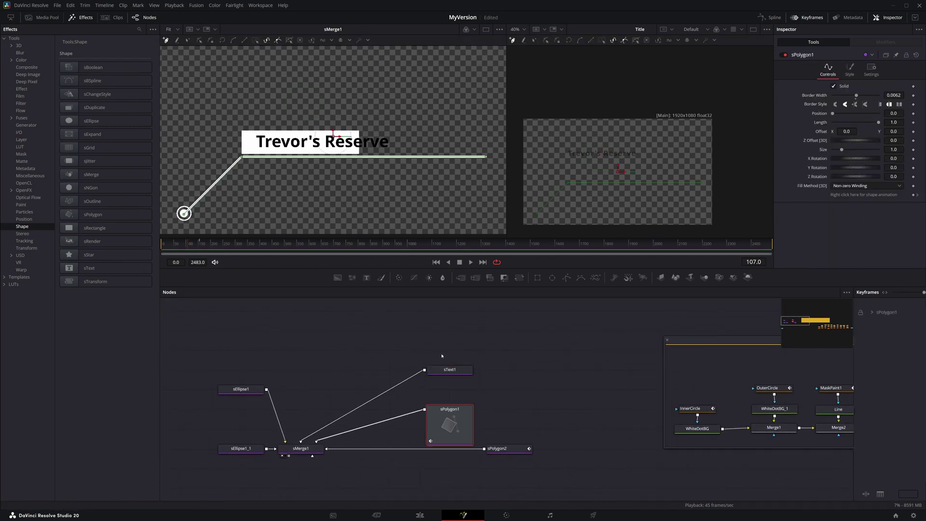
pyautogui.click(443, 369)
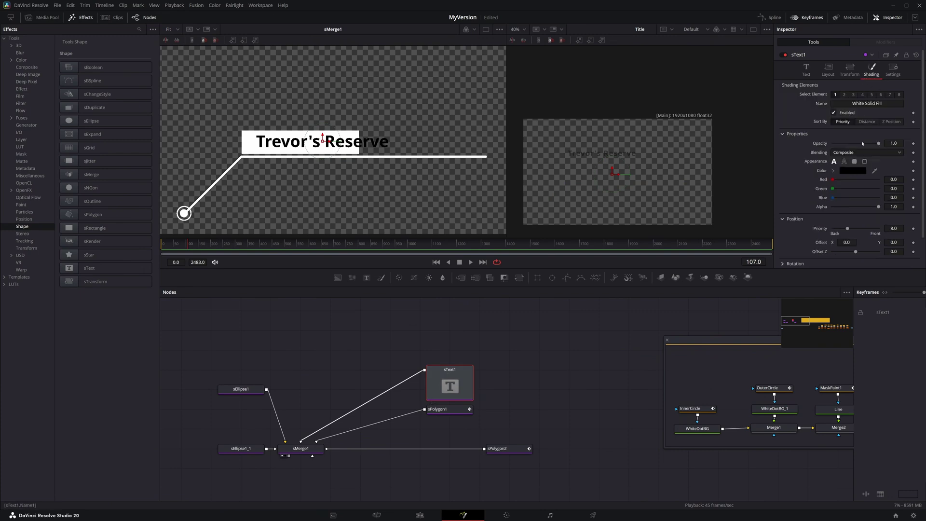
pyautogui.moveTo(863, 144); pyautogui.dragTo(808, 148)
pyautogui.moveTo(863, 157); pyautogui.dragTo(855, 155)
pyautogui.moveTo(540, 422); pyautogui.dragTo(538, 409)
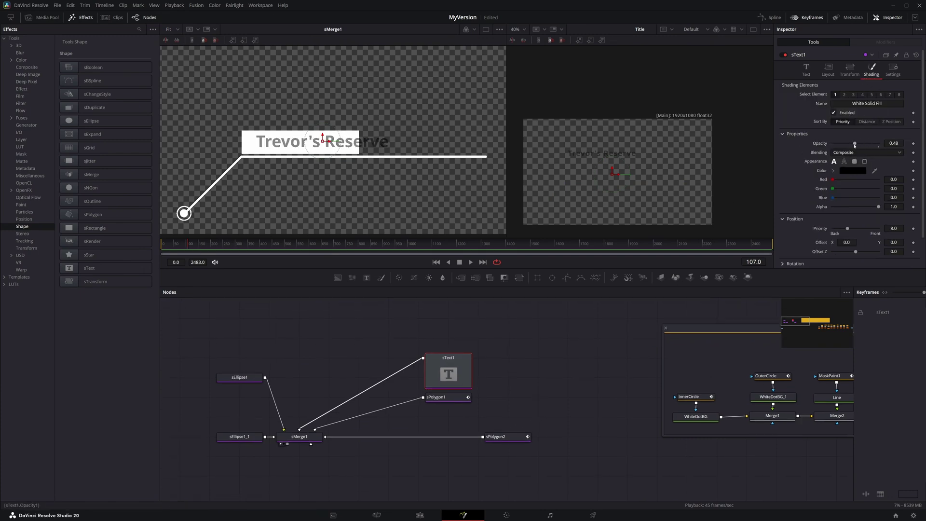
pyautogui.moveTo(855, 145); pyautogui.dragTo(880, 145)
# - Show Merge5 in the second viewer again and go to frame 158
pyautogui.moveTo(481, 394); pyautogui.dragTo(162, 349)
pyautogui.moveTo(792, 430); pyautogui.dragTo(537, 403)
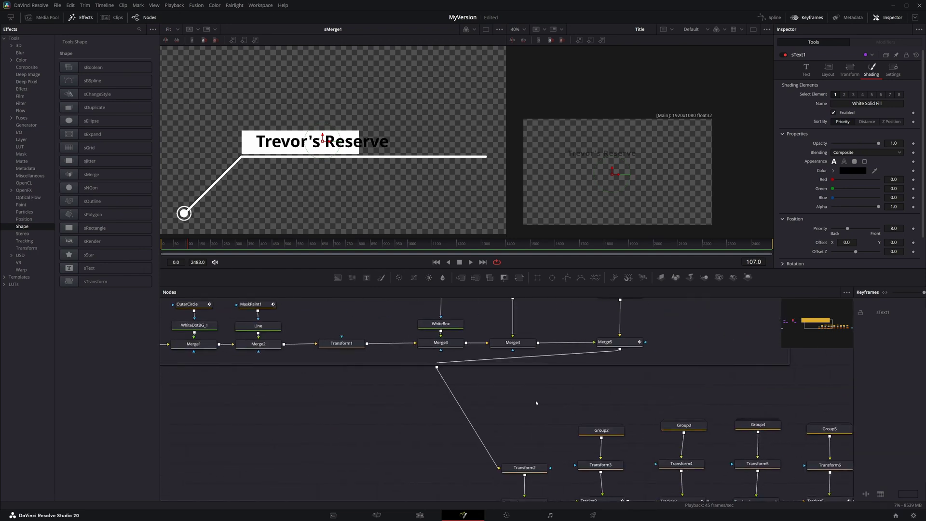
pyautogui.scroll(-3, 551, 399)
pyautogui.click(588, 371)
pyautogui.press('2')
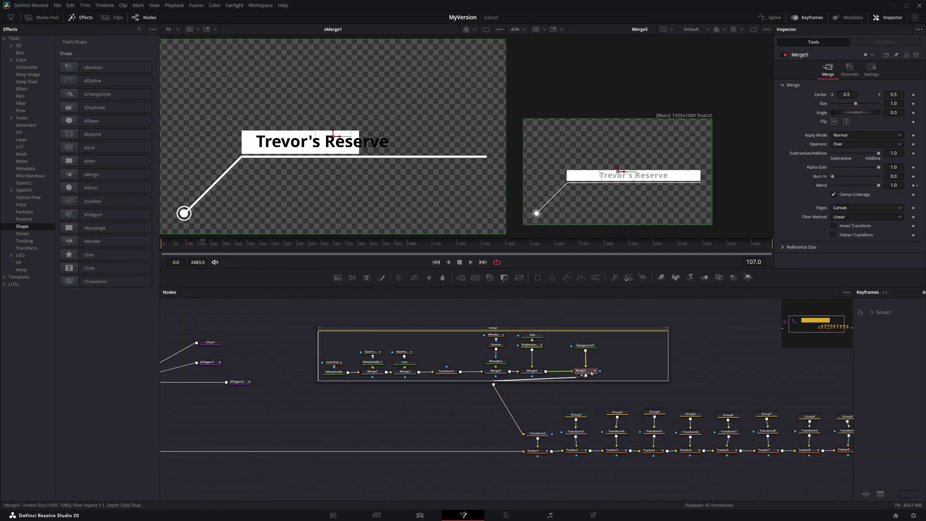
pyautogui.moveTo(188, 252); pyautogui.dragTo(206, 248)
# - Line up sPolygon2 below sText1 and sPolygon1, and move these three nodes closer to sMerge1
pyautogui.moveTo(250, 392); pyautogui.dragTo(367, 376)
pyautogui.scroll(3, 367, 376)
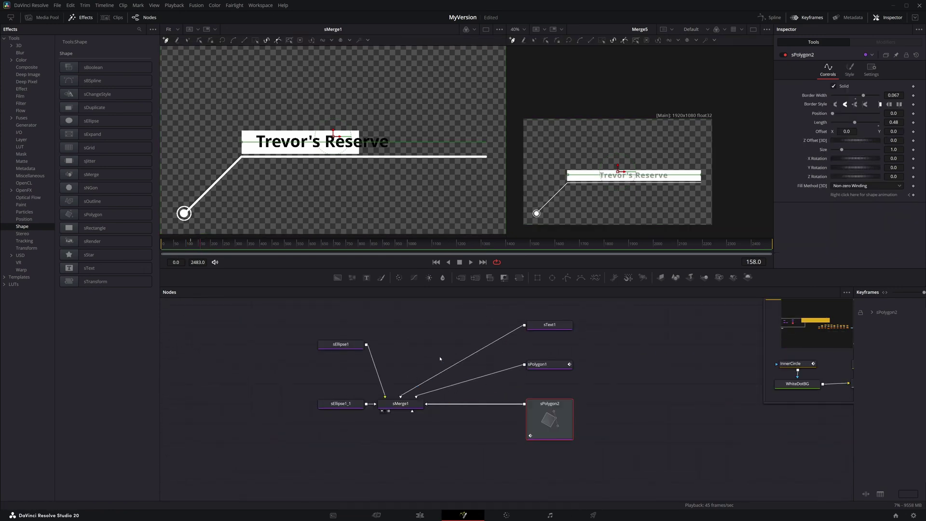
pyautogui.click(441, 440)
pyautogui.moveTo(438, 438); pyautogui.dragTo(372, 459)
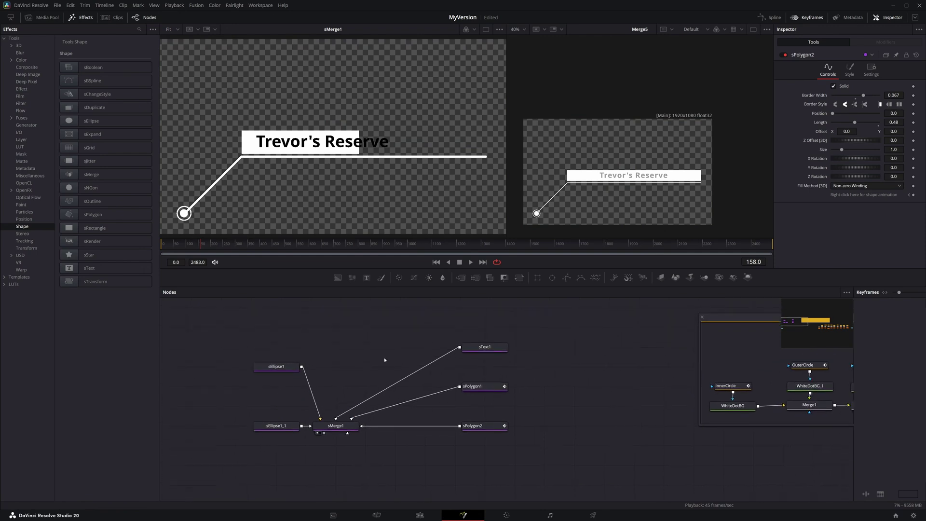
pyautogui.moveTo(440, 312); pyautogui.dragTo(518, 458)
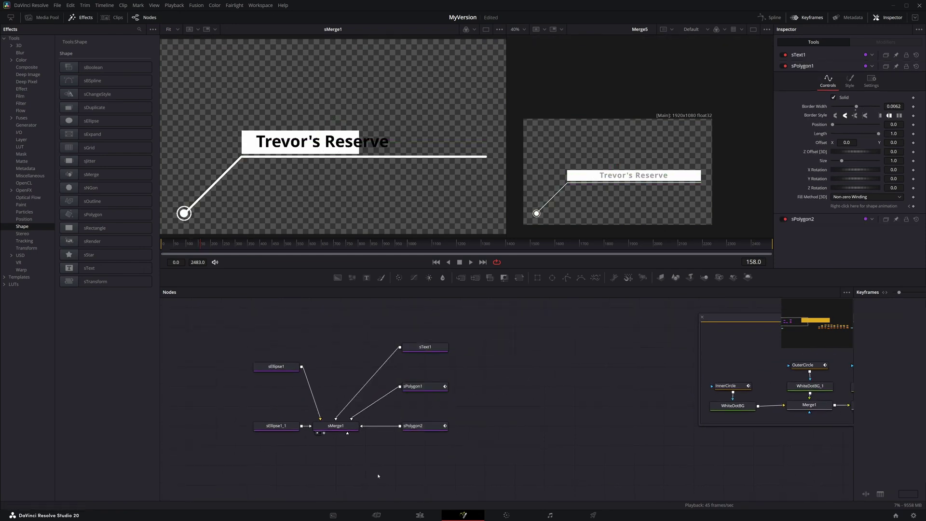
# - Add an sRender node, feed sMerge1 into it, and place it directly below sMerge1
pyautogui.moveTo(374, 478); pyautogui.dragTo(389, 442)
pyautogui.hotkey('shift', 'space')
pyautogui.write('st')
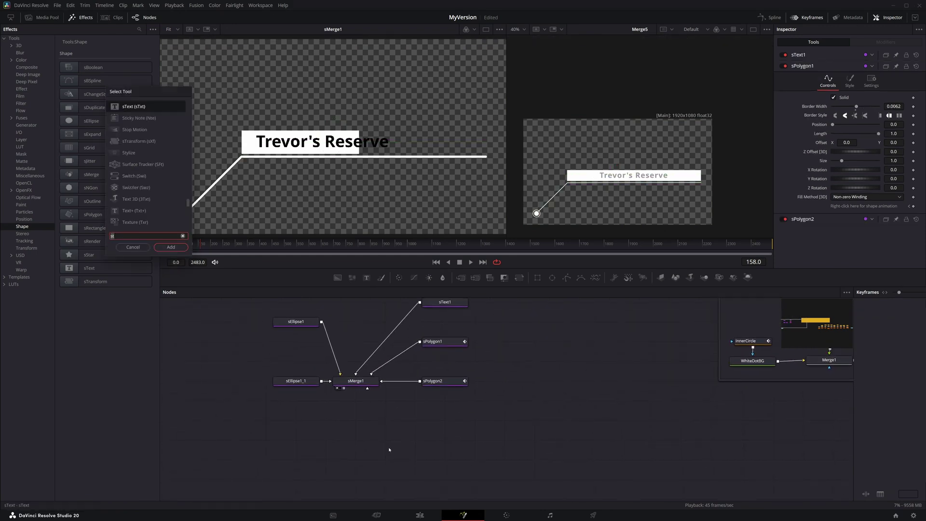
pyautogui.press('BackSpace')
pyautogui.press('BackSpace')
pyautogui.write('s')
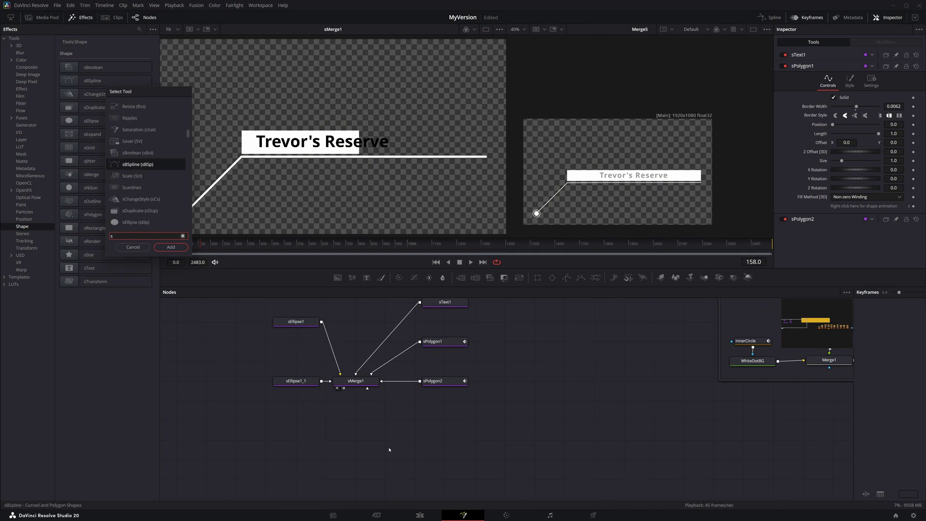
pyautogui.write('re')
pyautogui.press('Down')
pyautogui.press('Return')
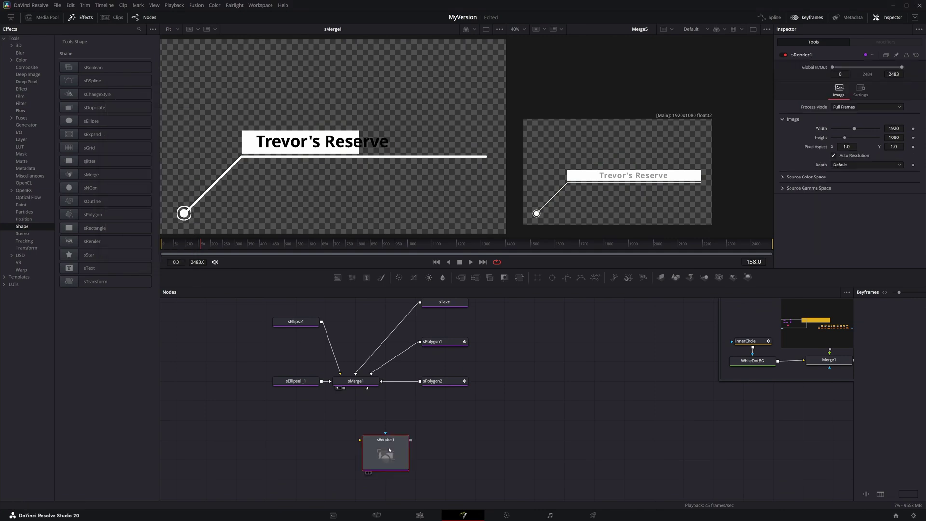
pyautogui.moveTo(343, 388); pyautogui.dragTo(388, 456)
pyautogui.moveTo(388, 456); pyautogui.dragTo(359, 417)
# - Group all the callout's shape nodes together with sMerge1 and sRender1
pyautogui.scroll(-3, 402, 420)
pyautogui.scroll(-3, 408, 418)
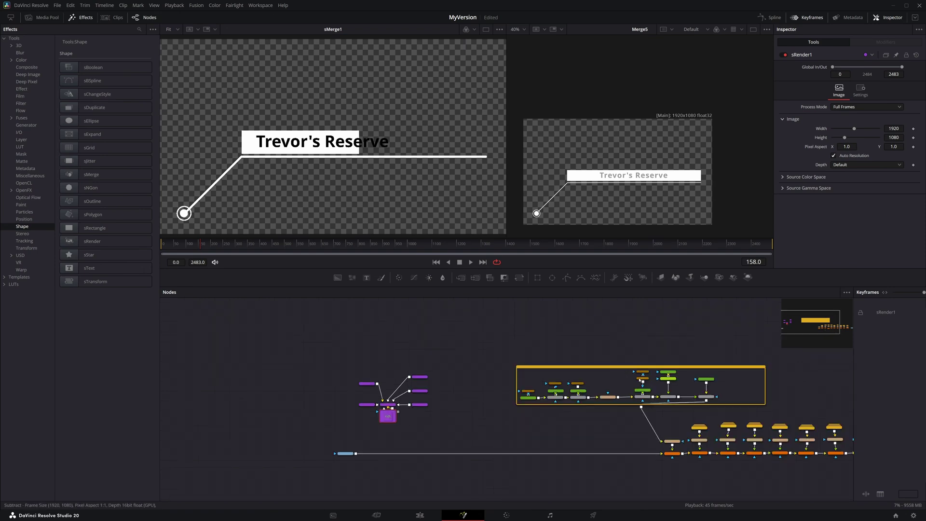
pyautogui.scroll(4, 639, 379)
pyautogui.moveTo(382, 443); pyautogui.dragTo(583, 428)
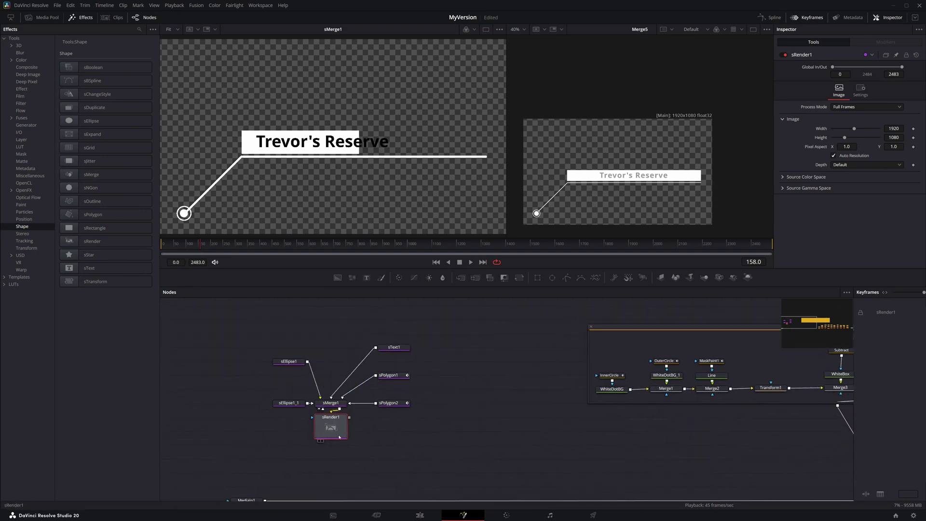
pyautogui.hscroll(3, 397, 434)
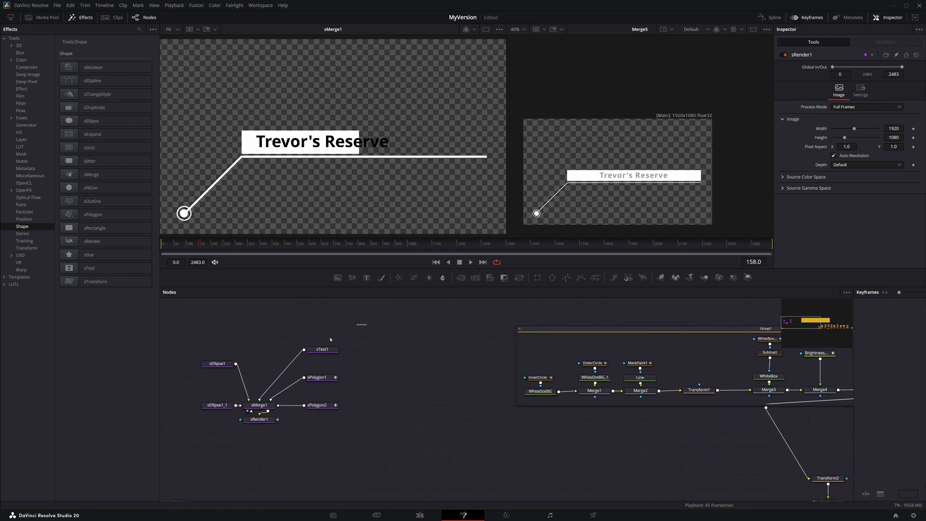
pyautogui.moveTo(366, 324); pyautogui.dragTo(176, 459)
pyautogui.hotkey('ctrl', 'g')
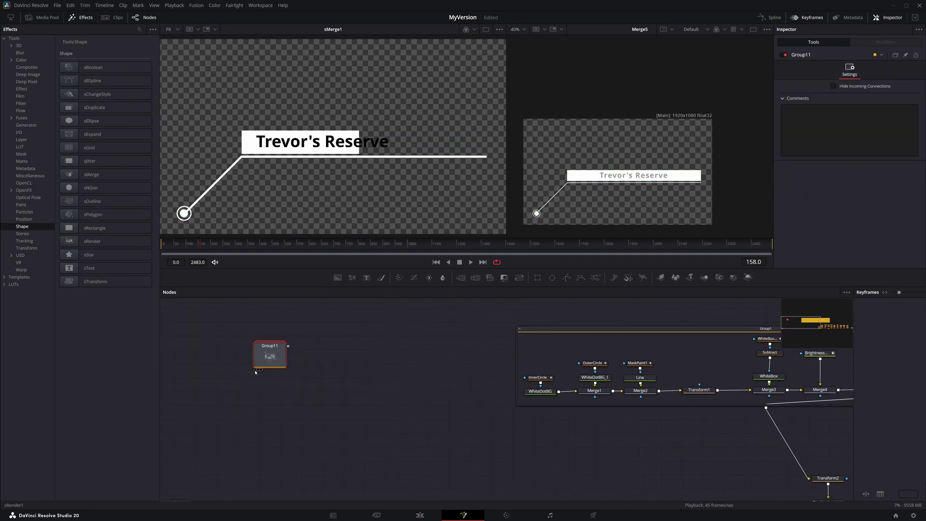
# - Check the settings of the Transform2 node between the original title group and Tracker1
pyautogui.hscroll(7, 320, 411)
pyautogui.scroll(-2, 320, 411)
pyautogui.click(660, 436)
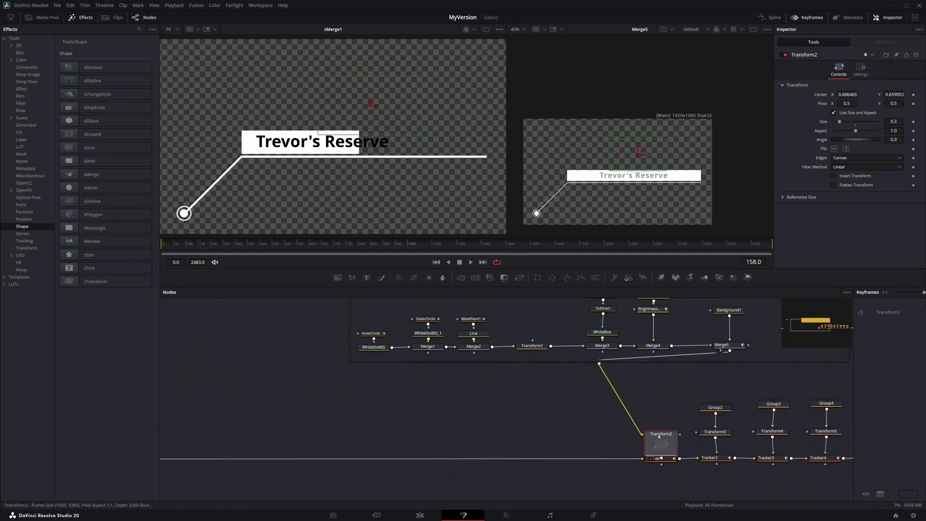
pyautogui.hscroll(-6, 641, 442)
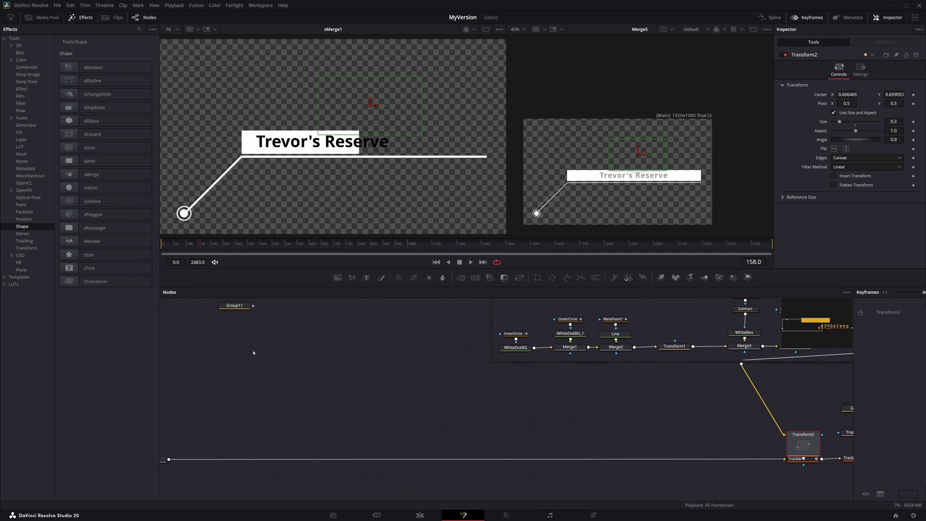
# - Expand the new shape group so its nodes show, and select sRender1 inside it
pyautogui.hscroll(-2, 275, 353)
pyautogui.scroll(1, 275, 353)
pyautogui.doubleClick(291, 322)
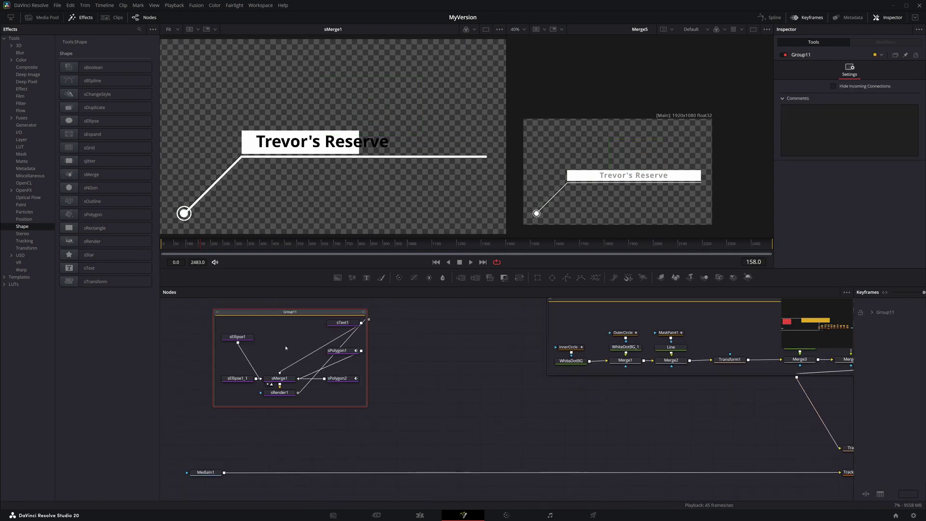
pyautogui.click(280, 396)
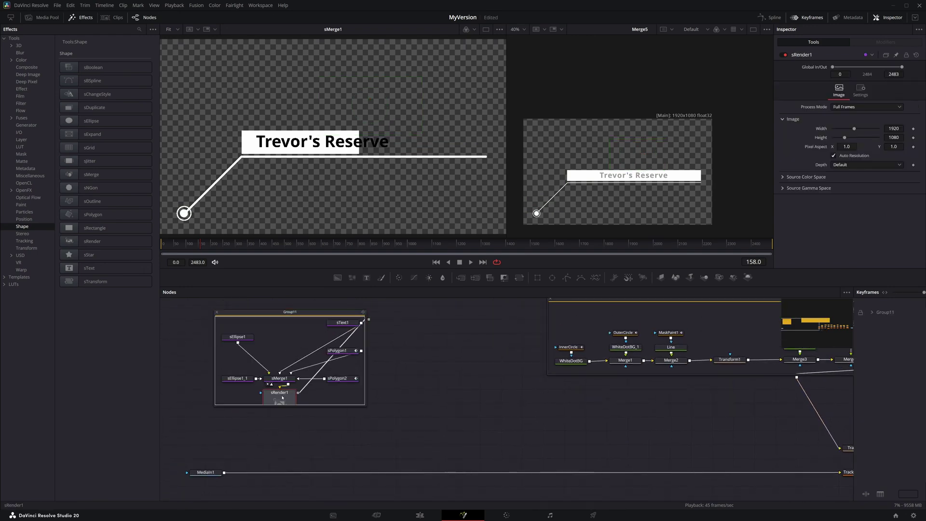
pyautogui.moveTo(534, 418); pyautogui.dragTo(501, 416)
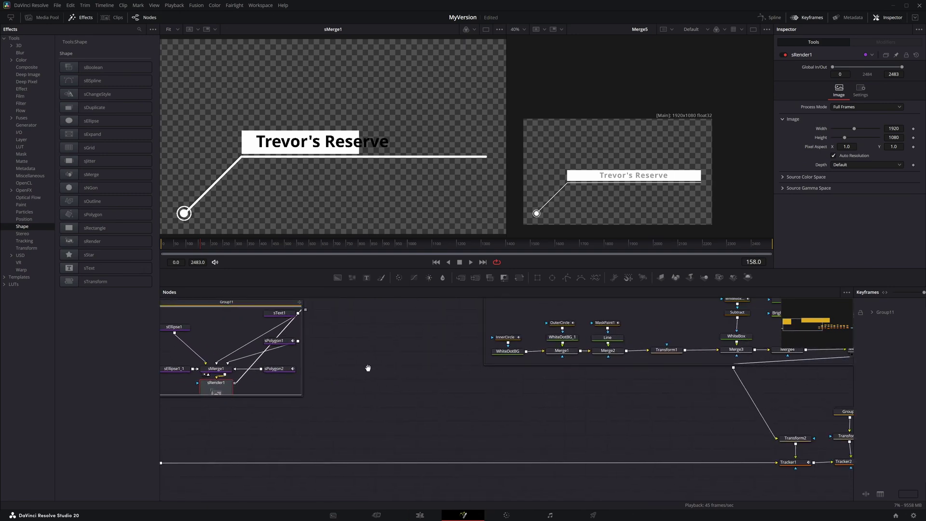
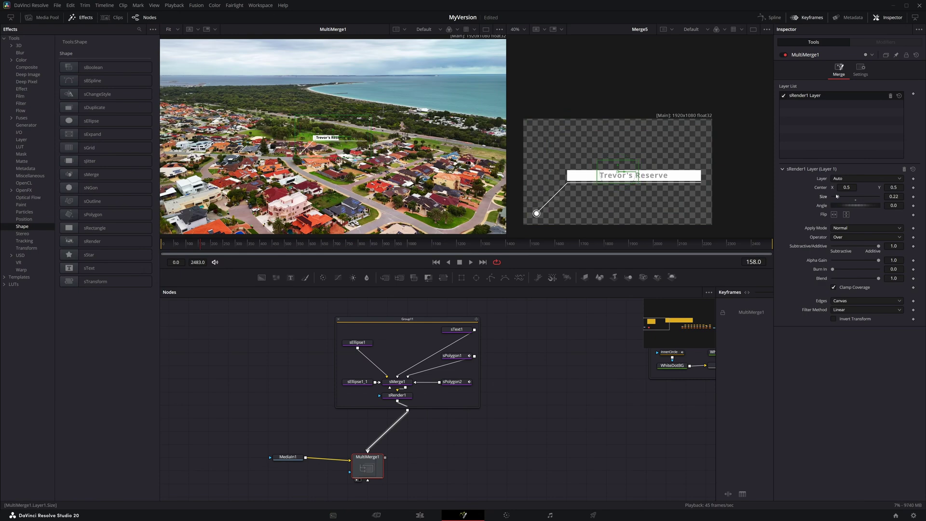
# - Place the sRender1 layer at about X 0.588, Y 0.641 with size 0.27, go to frame 72, and shift MultiMerge1 closer below the group
pyautogui.moveTo(334, 140); pyautogui.dragTo(361, 107)
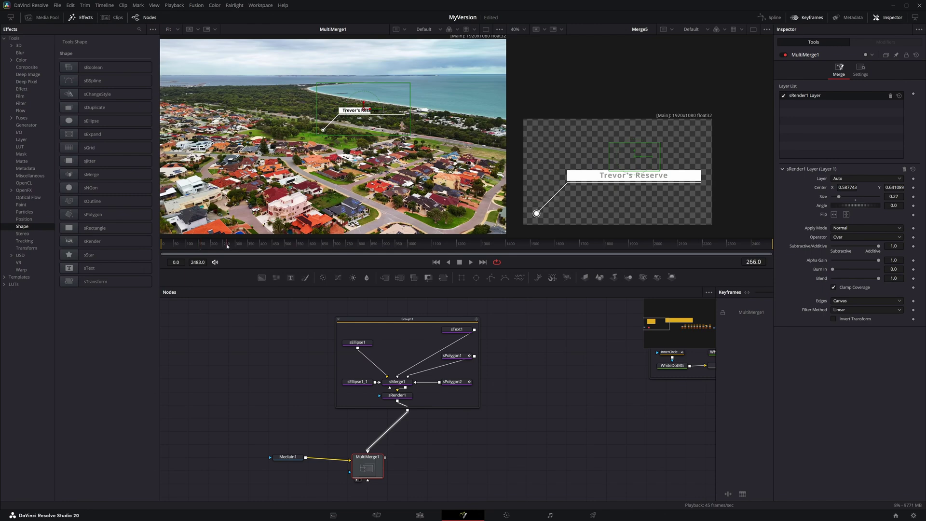
pyautogui.moveTo(227, 246); pyautogui.dragTo(180, 250)
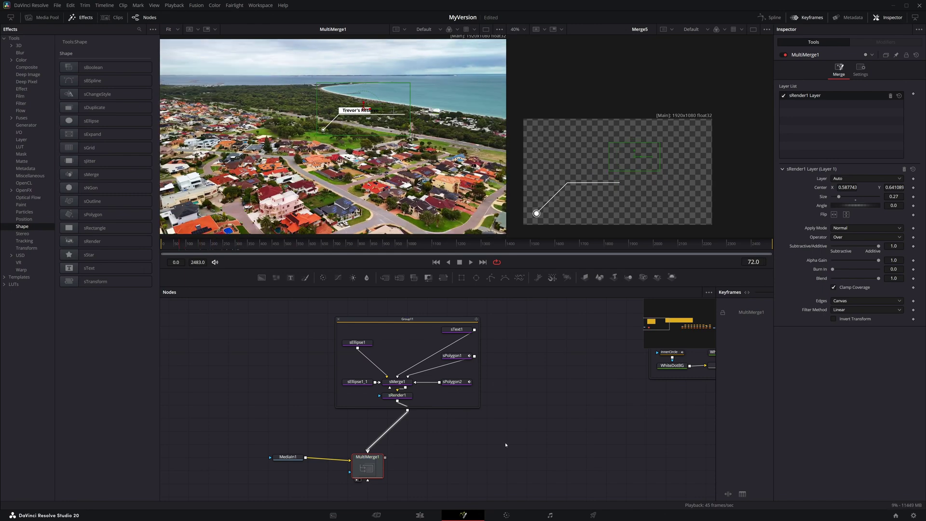
pyautogui.moveTo(506, 445); pyautogui.dragTo(500, 436)
pyautogui.moveTo(363, 464); pyautogui.dragTo(383, 465)
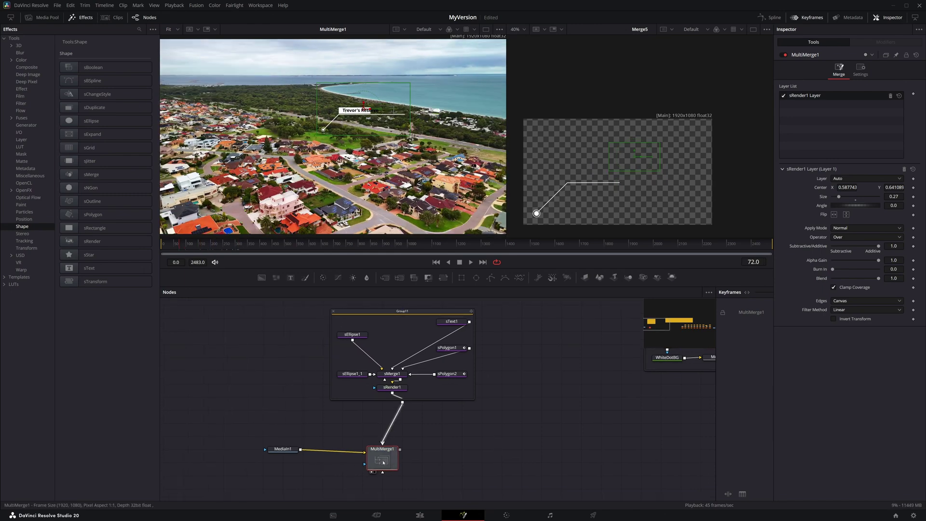
# - Modify the sRender1 layer's Center with Tracker position, using the Point tracker type and 3 frames per point
pyautogui.rightClick(819, 190)
pyautogui.moveTo(849, 224)
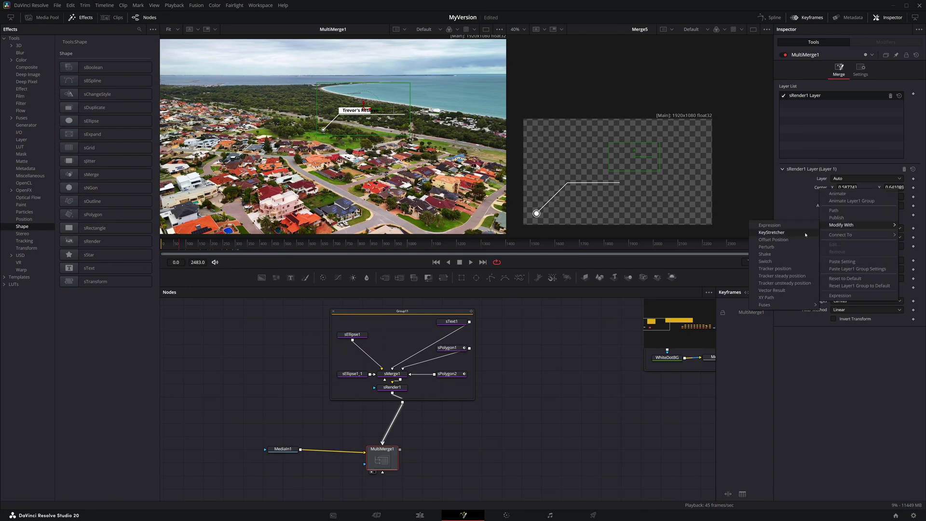
pyautogui.click(796, 269)
pyautogui.click(890, 43)
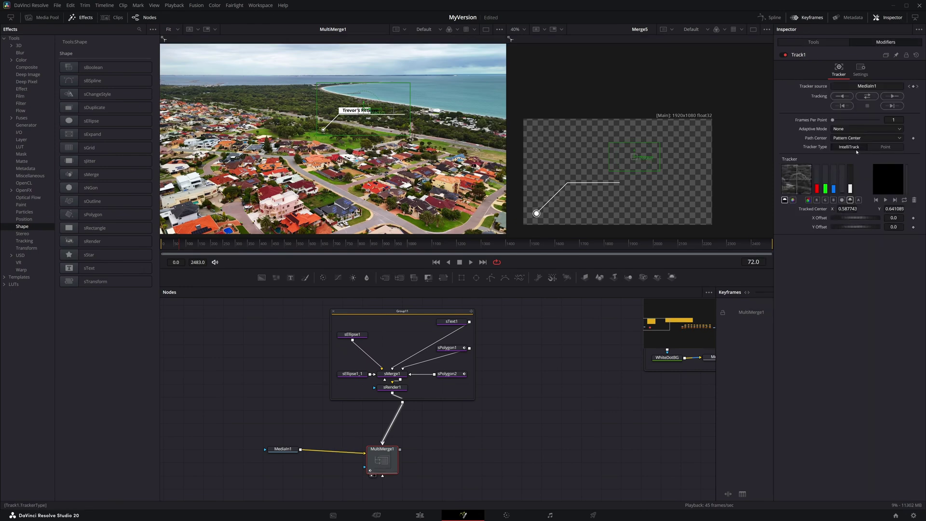
pyautogui.click(883, 147)
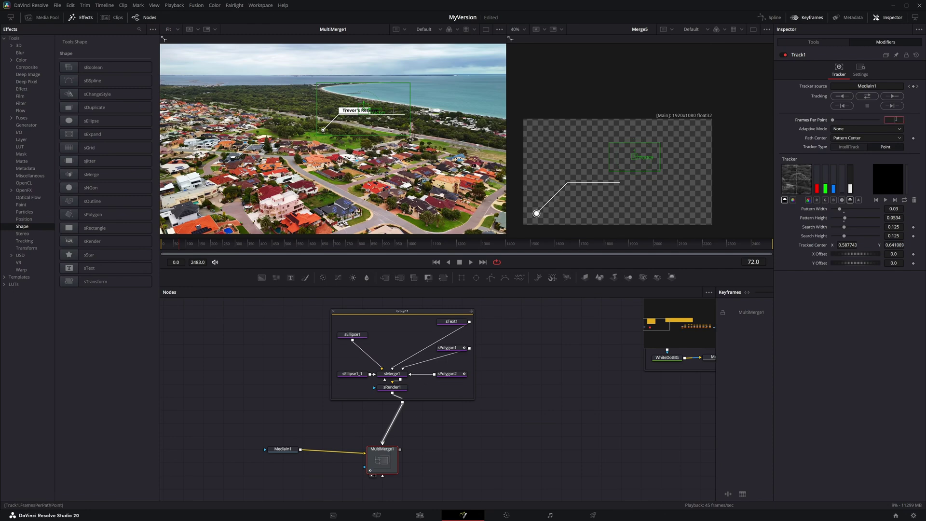
pyautogui.write('3')
pyautogui.press('Tab')
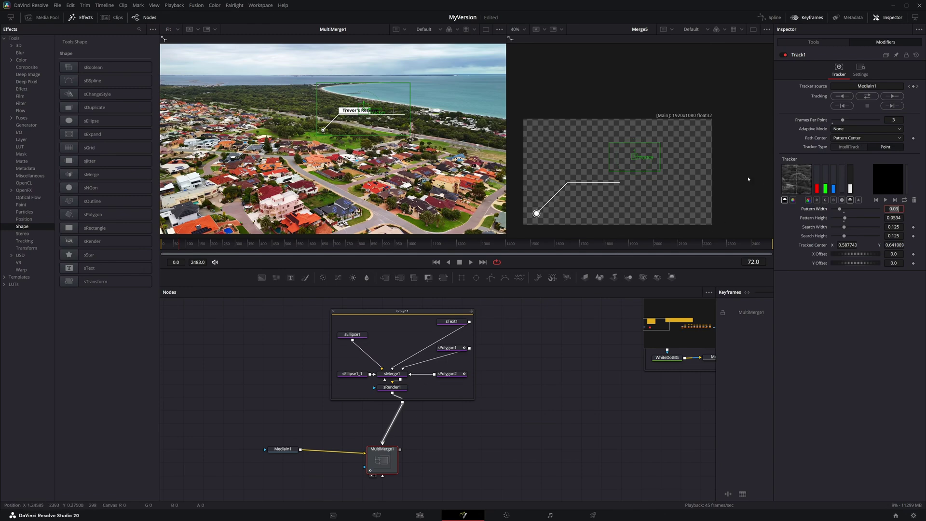
# - Move the tracker pattern onto the trees beside the green park, track forward from frame 72, and stop the tracking around frame 348
pyautogui.moveTo(358, 103); pyautogui.dragTo(316, 129)
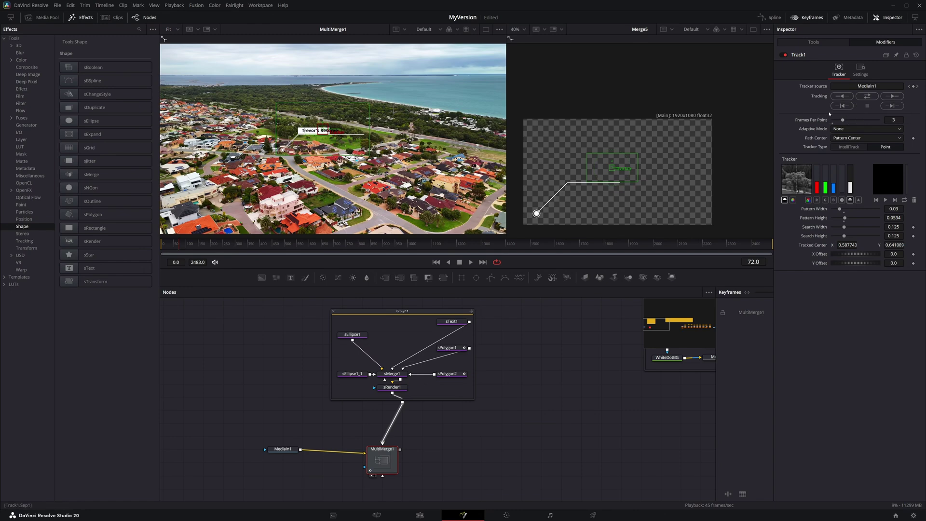
pyautogui.click(893, 96)
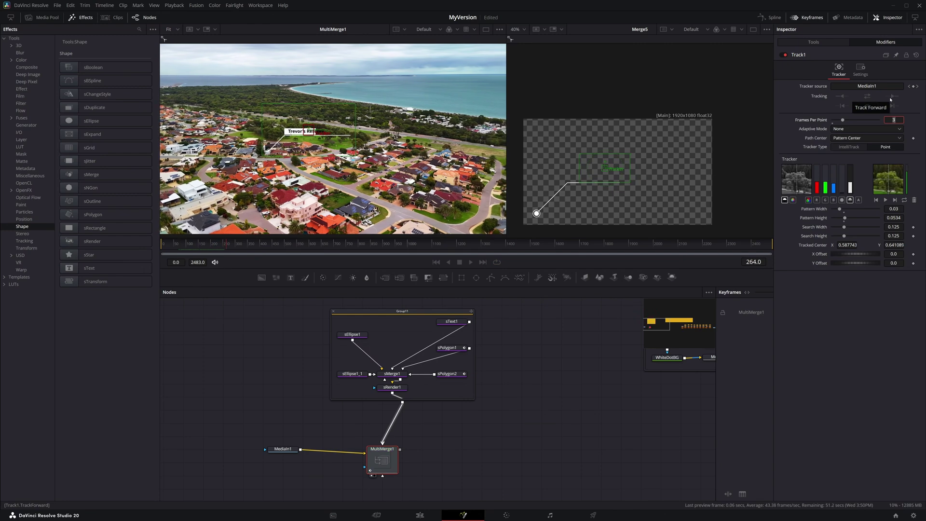
pyautogui.click(635, 240)
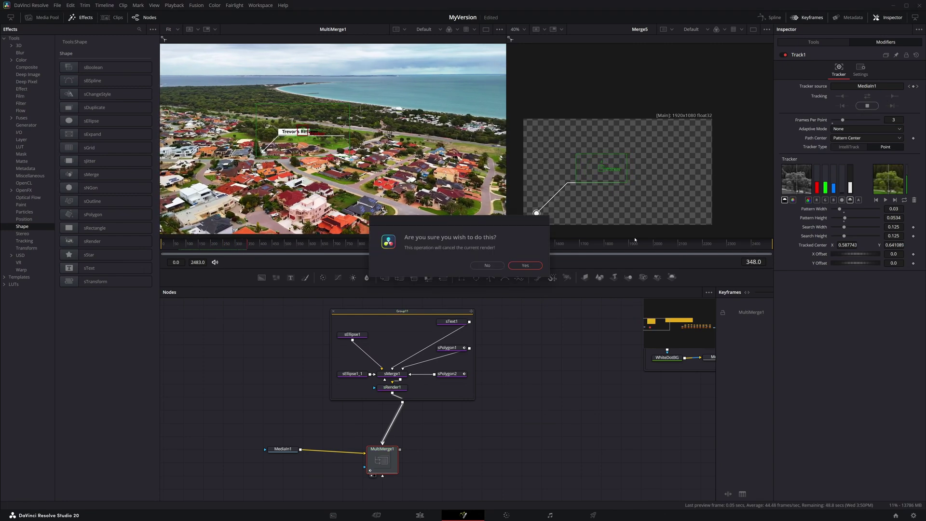
pyautogui.click(526, 266)
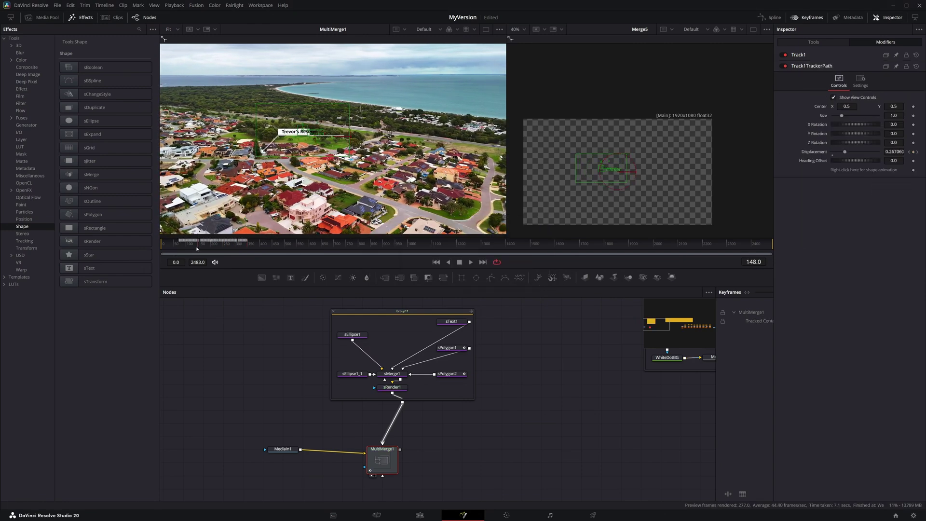
# - At frame 142, offset Track1 by X 0.1144 and Y 0.1058 so the callout's dot sits on the park
pyautogui.moveTo(197, 249)
pyautogui.mouseDown()
pyautogui.moveTo(188, 248)
pyautogui.moveTo(197, 250)
pyautogui.mouseUp()
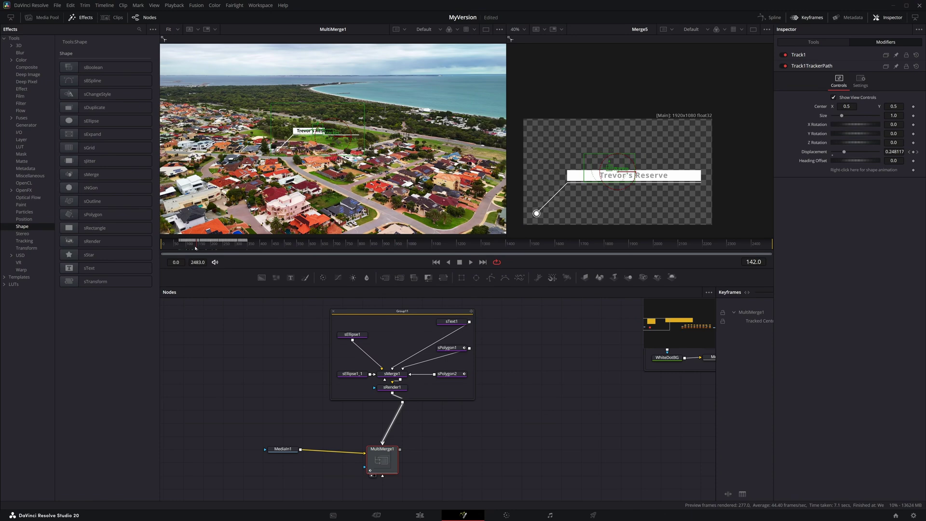
pyautogui.scroll(4, 298, 119)
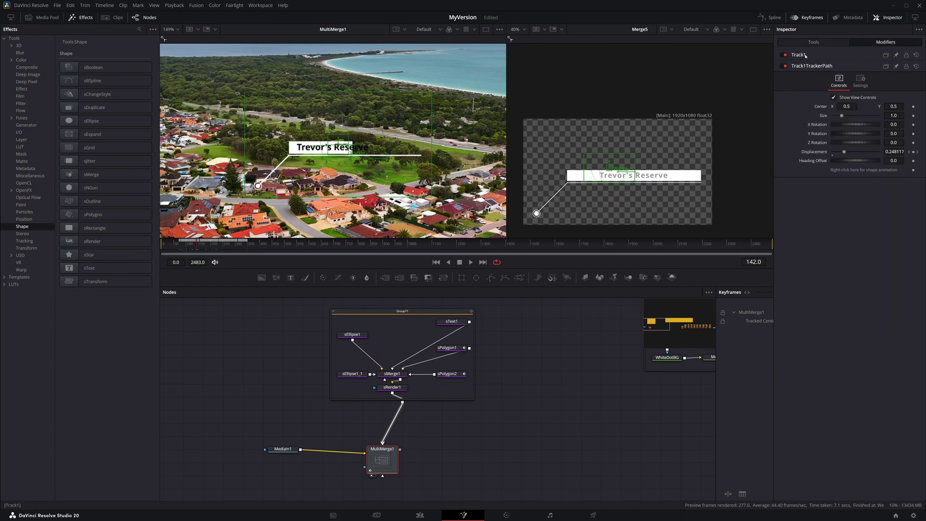
pyautogui.click(805, 56)
pyautogui.moveTo(844, 255); pyautogui.dragTo(868, 258)
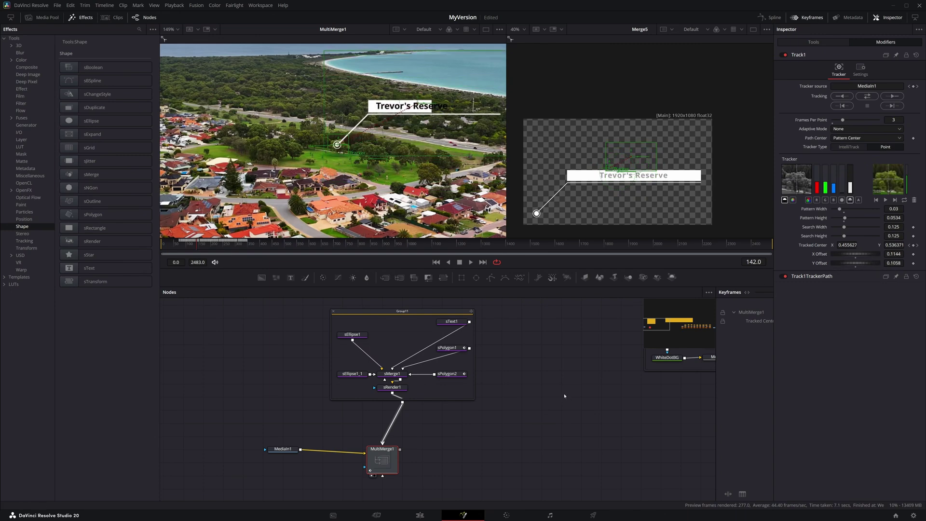
# - Play back the tracked callout from near frame 72 to frame 169, and line up MultiMerge1 straight below the group's output
pyautogui.click(382, 459)
pyautogui.click(186, 248)
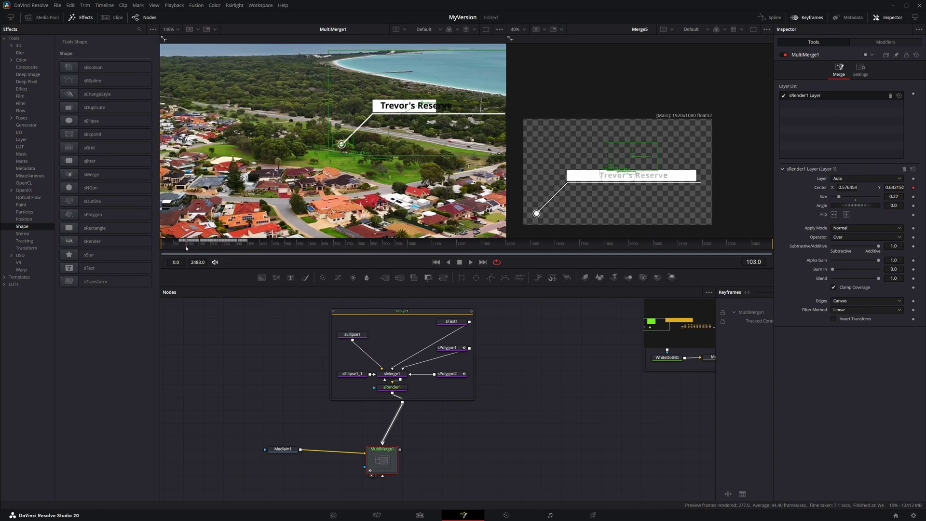
pyautogui.moveTo(186, 248); pyautogui.dragTo(180, 249)
pyautogui.press('space')
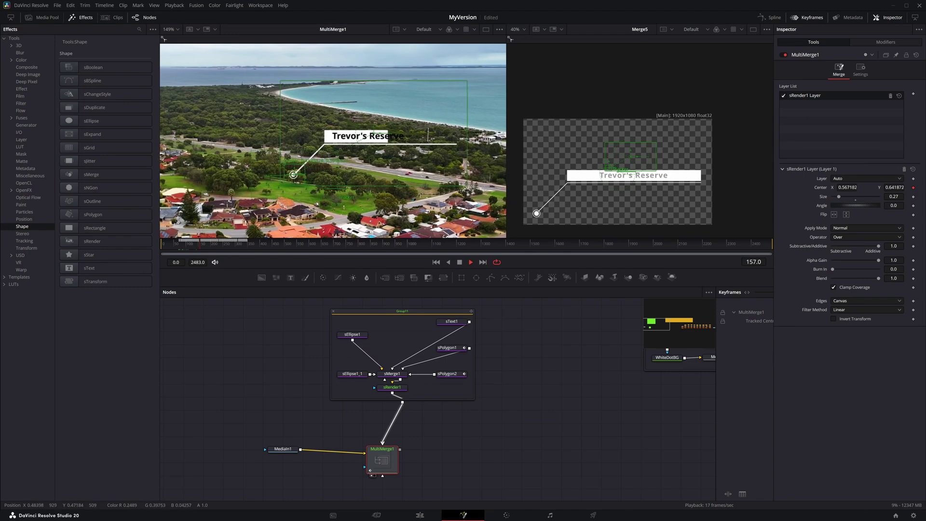
pyautogui.press('space')
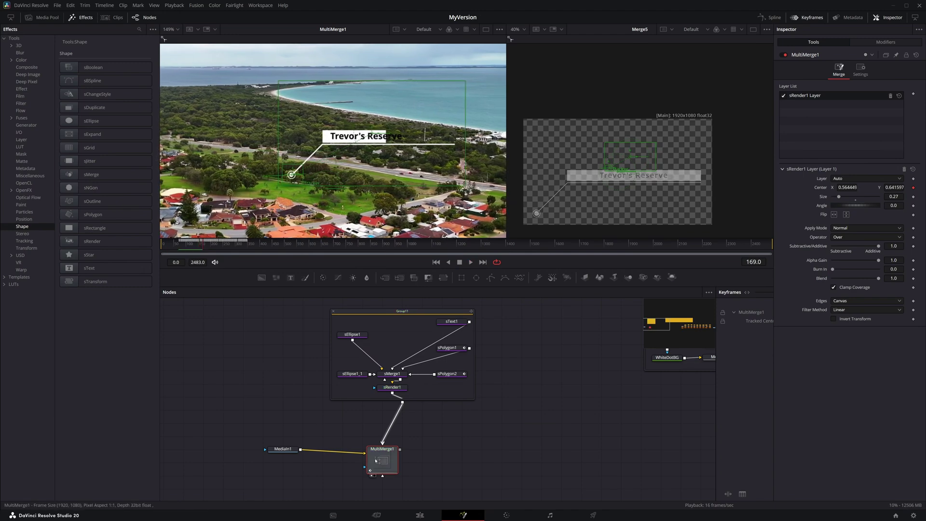
pyautogui.moveTo(376, 461); pyautogui.dragTo(395, 461)
pyautogui.moveTo(490, 428); pyautogui.dragTo(464, 412)
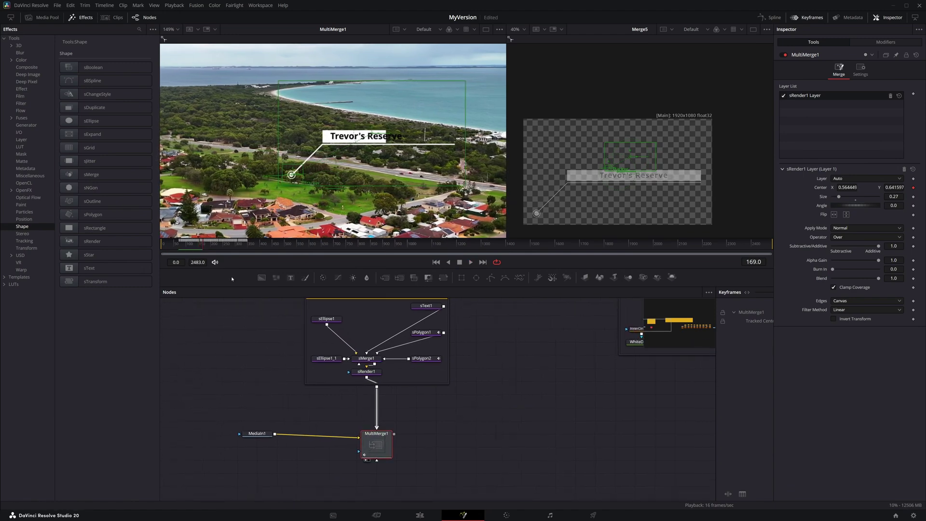
# - At frame 72, set the sRender1 layer's Blend to 0.0 in MultiMerge1 and keyframe it
pyautogui.moveTo(202, 245); pyautogui.dragTo(190, 245)
pyautogui.scroll(6, 183, 246)
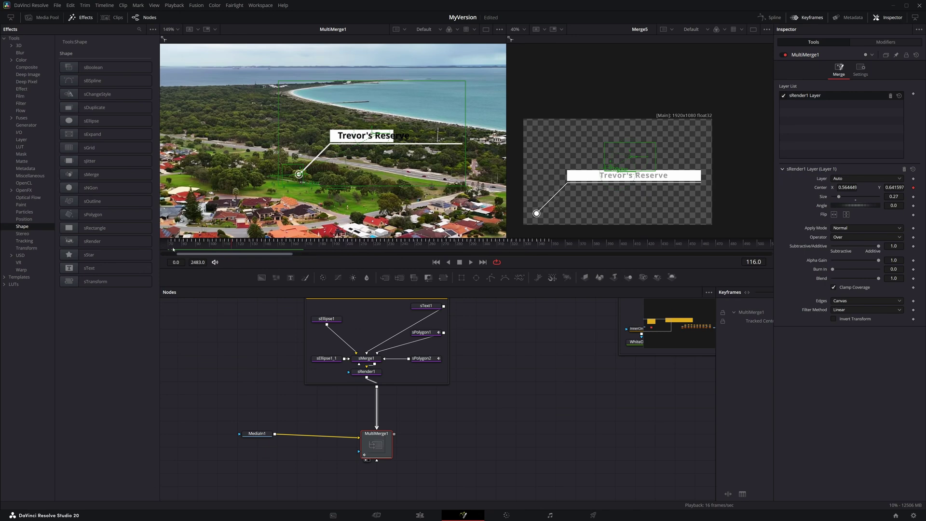
pyautogui.click(172, 246)
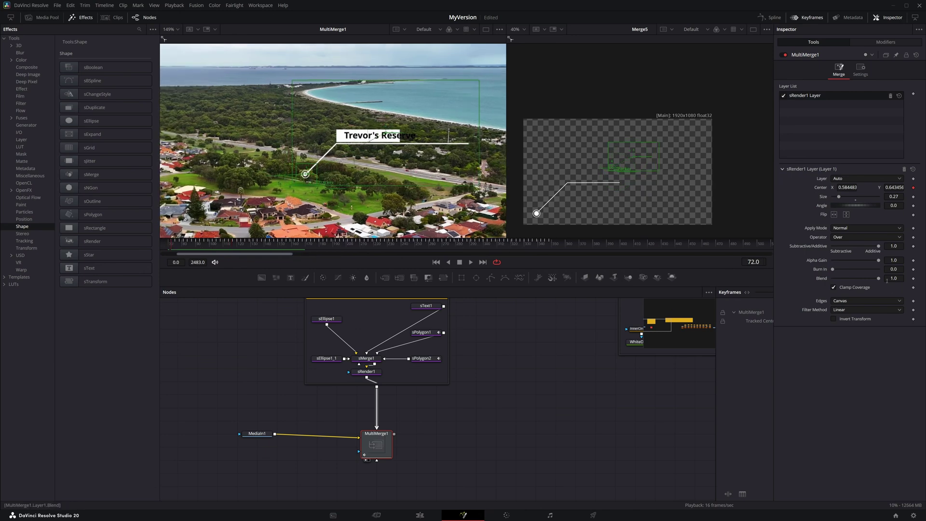
pyautogui.moveTo(878, 278); pyautogui.dragTo(833, 278)
pyautogui.click(914, 279)
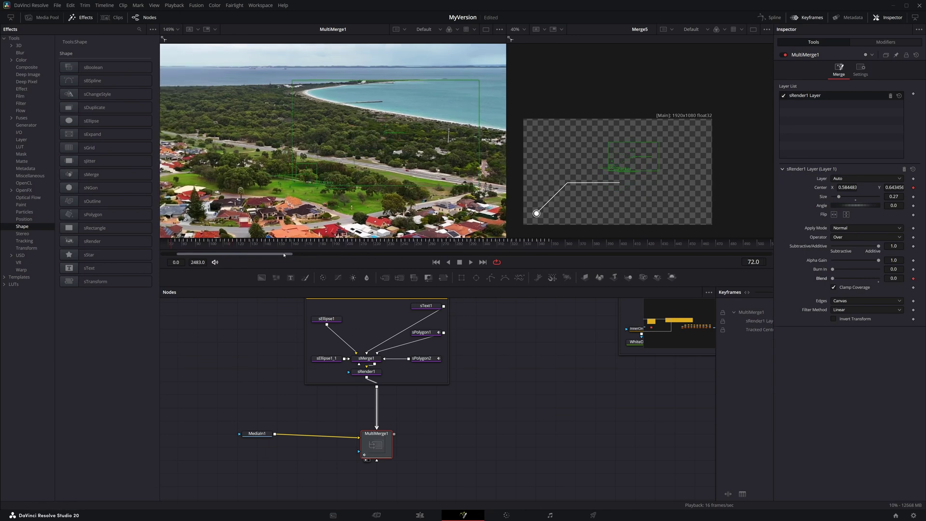
# - Keyframe the sRender1 layer's Blend to 1.0 at frame 85 and fade it back to 0.0 at frame 351
pyautogui.moveTo(171, 244); pyautogui.dragTo(189, 244)
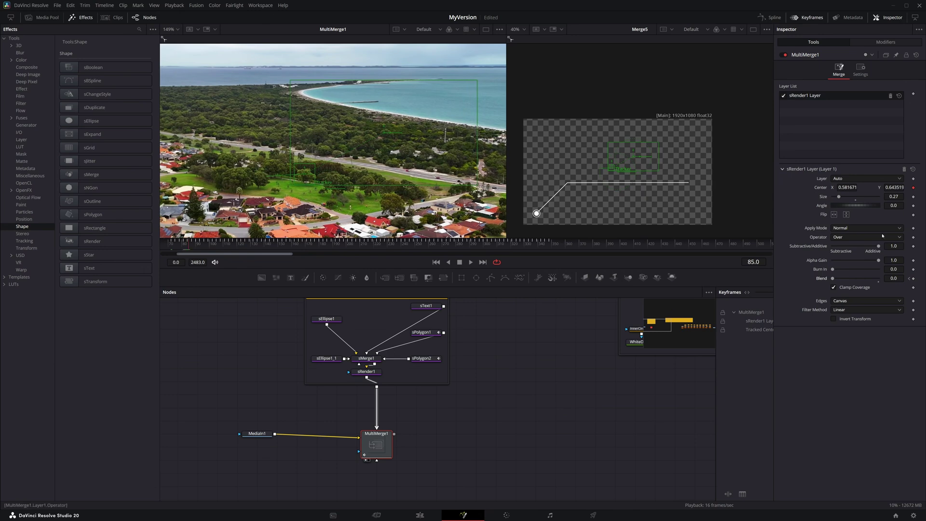
pyautogui.moveTo(838, 281); pyautogui.dragTo(879, 279)
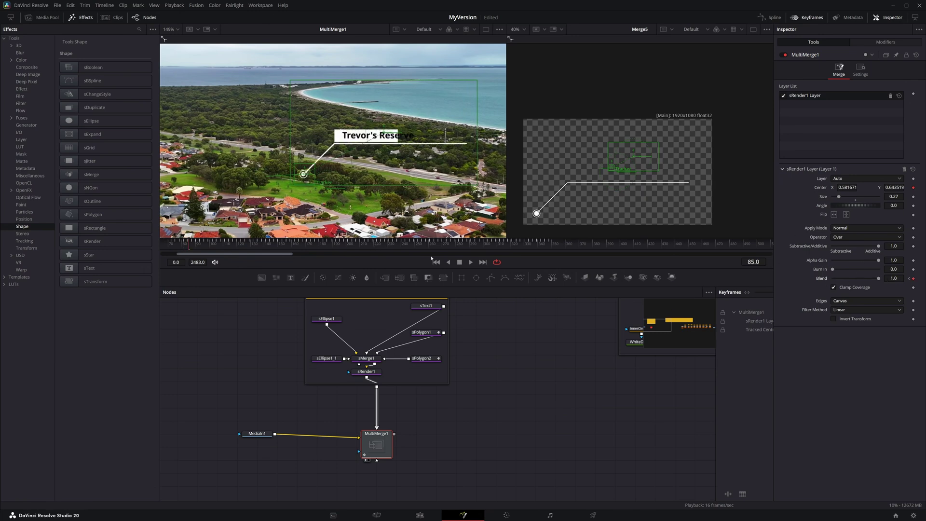
pyautogui.click(546, 250)
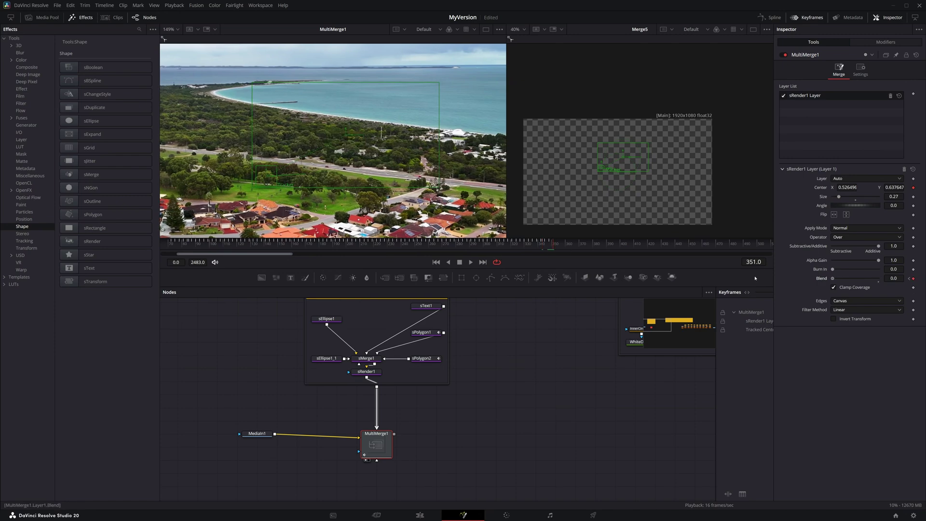
# - Play back the tracked callout's fade in the drone footage and stop at frame 269
pyautogui.click(172, 249)
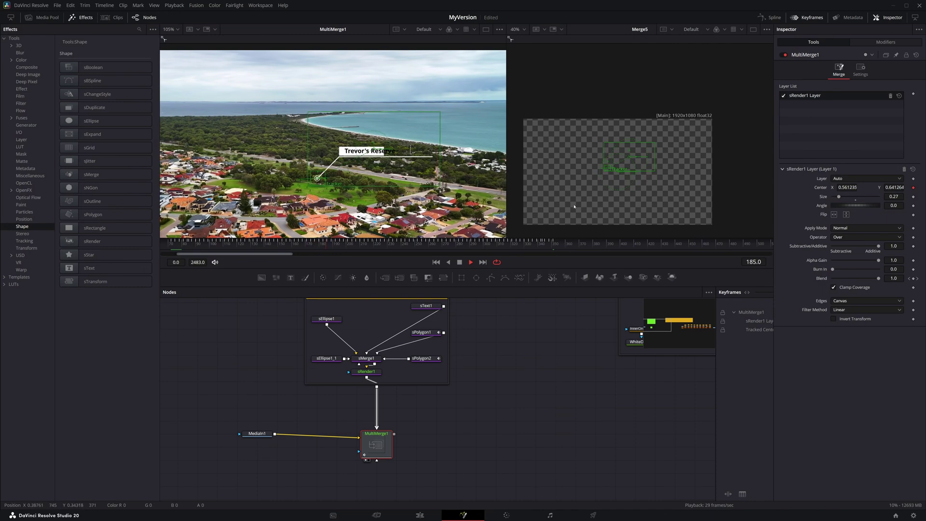
pyautogui.scroll(2, 320, 191)
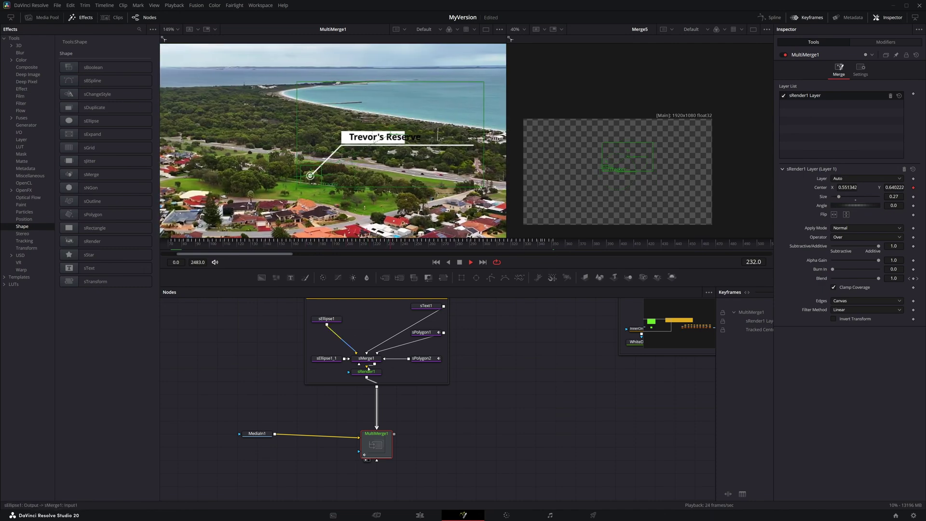
pyautogui.press('space')
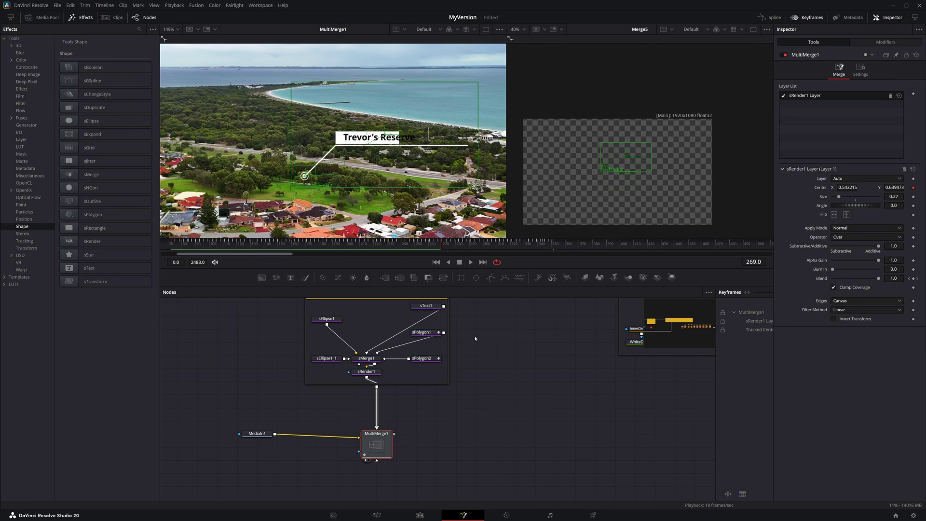
# - Collapse the Group11 callout group into a single node
pyautogui.scroll(1, 489, 332)
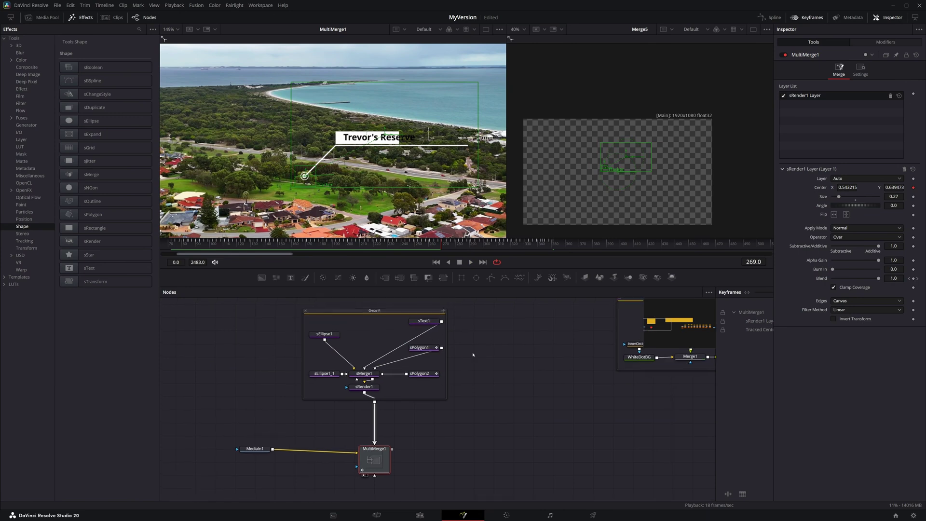
pyautogui.click(385, 314)
pyautogui.hotkey('ctrl', 'f')
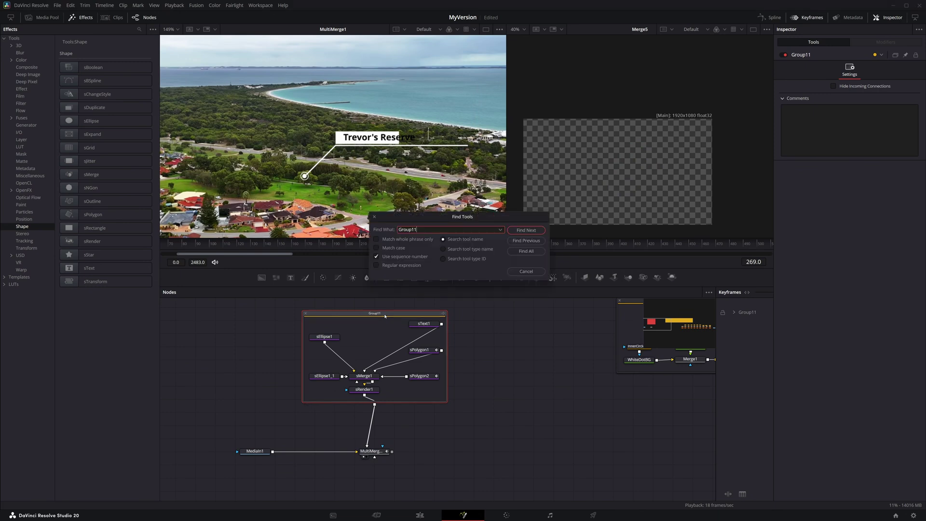
pyautogui.click(527, 271)
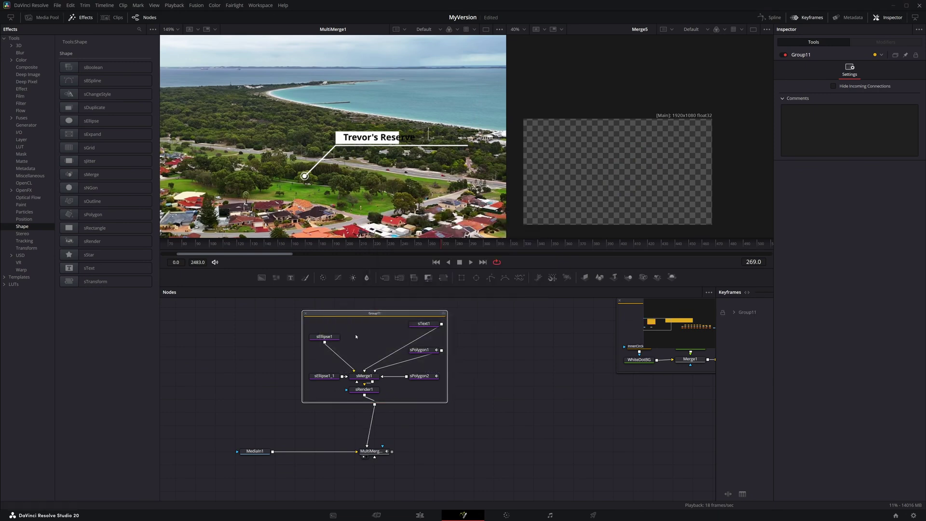
pyautogui.rightClick(366, 313)
pyautogui.click(407, 177)
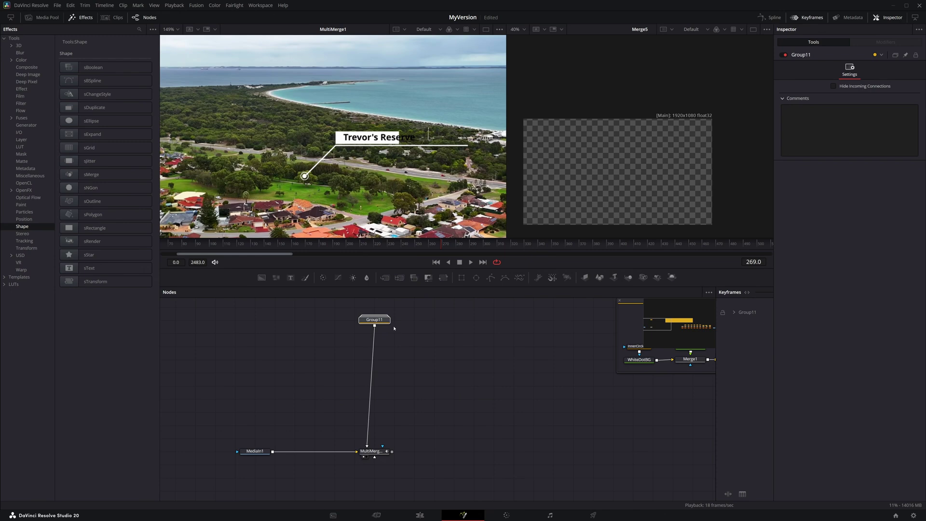
# - Paste a duplicate of the callout group beside the original and connect its output to MultiMerge1
pyautogui.hotkey('ctrl', 'v')
pyautogui.moveTo(436, 320); pyautogui.dragTo(385, 452)
pyautogui.click(384, 453)
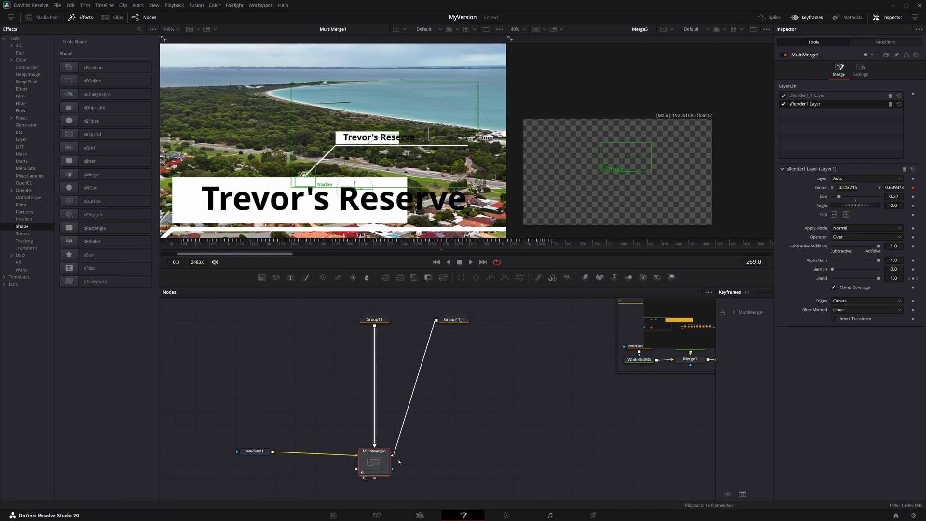
# - Move the sRender1_1 layer below the sRender1 layer in MultiMerge1 and set its Size to 0.27
pyautogui.click(809, 96)
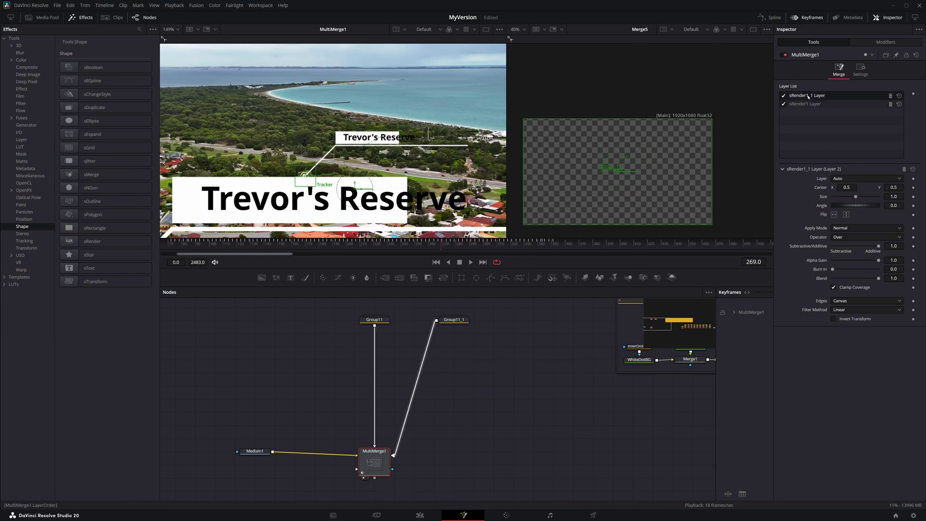
pyautogui.moveTo(808, 102); pyautogui.dragTo(801, 109)
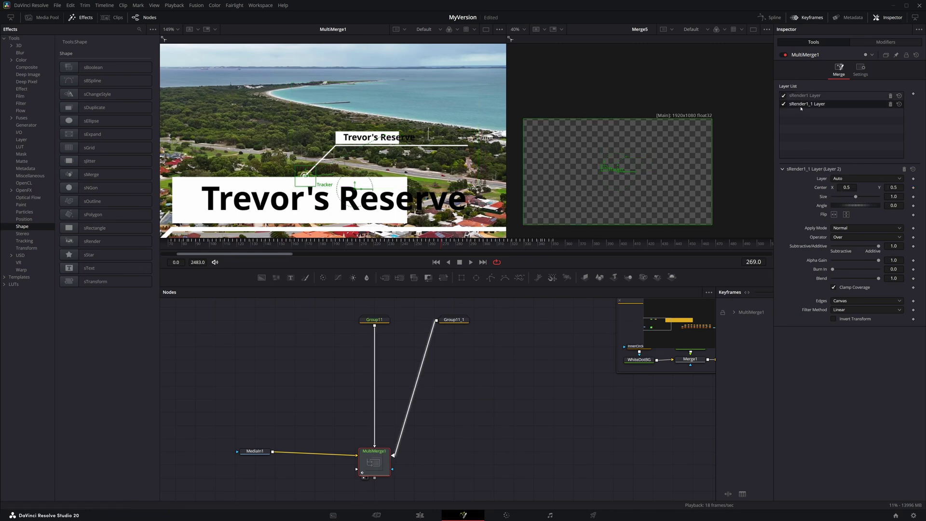
pyautogui.click(809, 96)
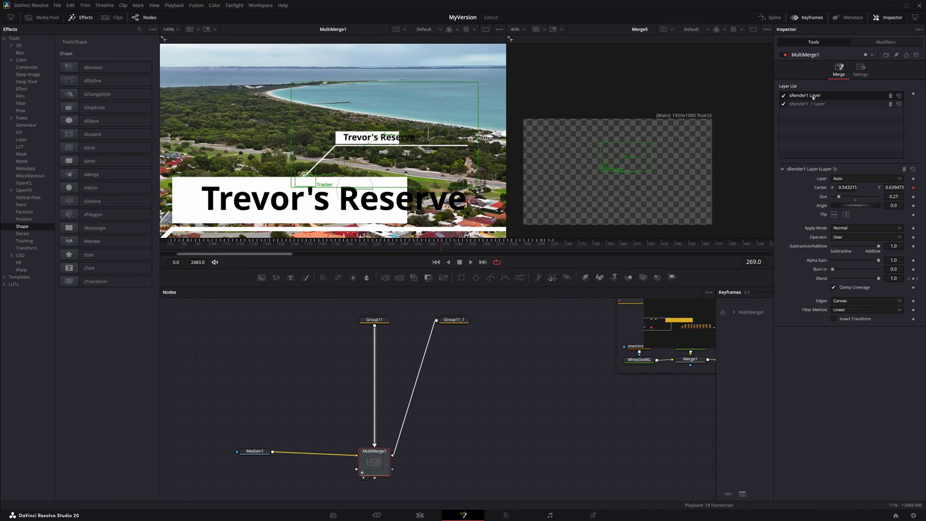
pyautogui.rightClick(832, 198)
pyautogui.click(810, 208)
pyautogui.click(796, 105)
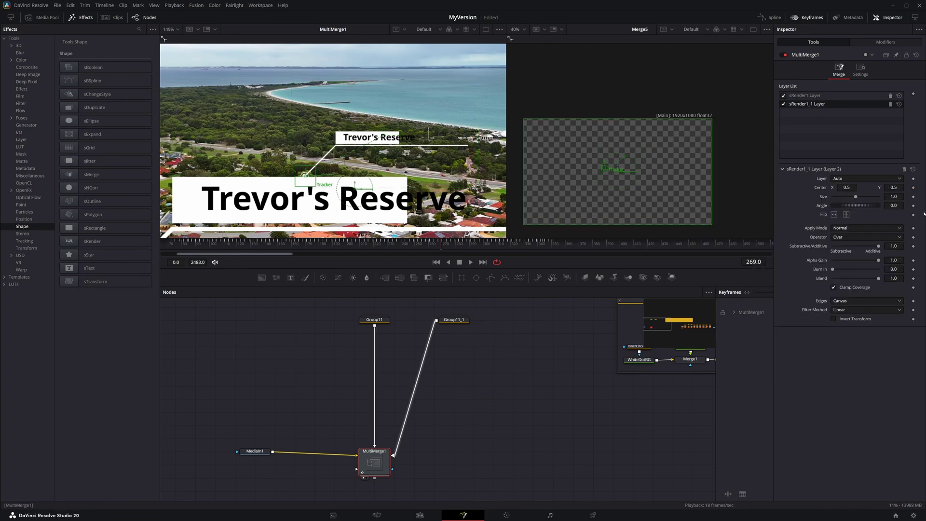
pyautogui.click(901, 199)
pyautogui.write('27')
pyautogui.press('Tab')
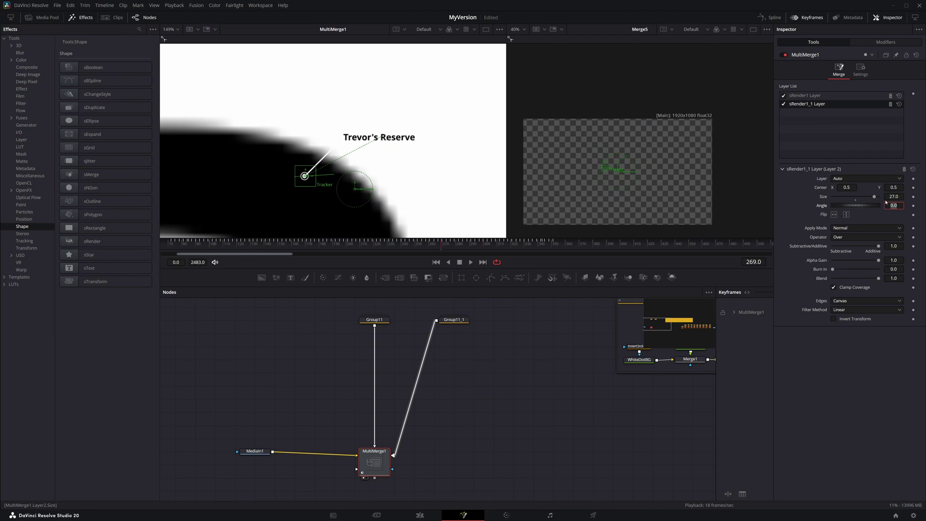
pyautogui.click(901, 197)
pyautogui.write('.27')
pyautogui.press('Tab')
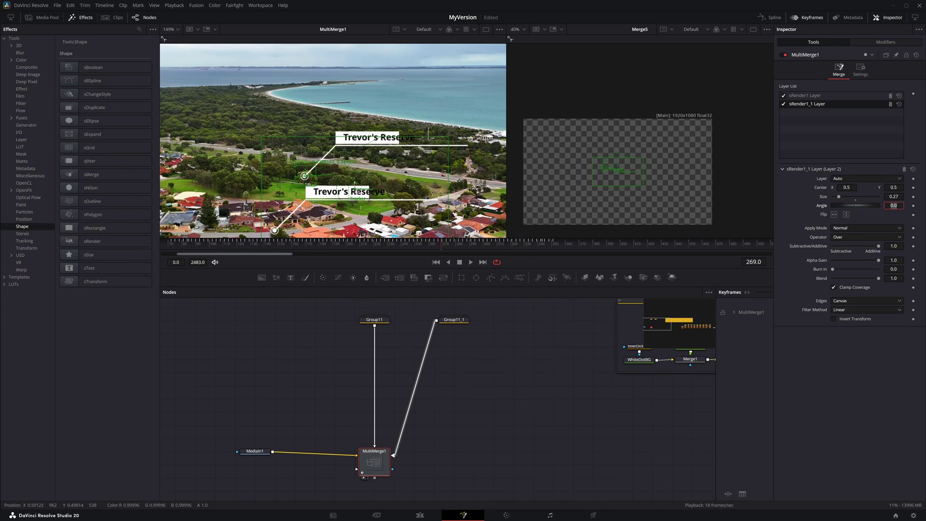
# - Move the second callout up over the bay and modify its layer's Center with Tracker Position
pyautogui.moveTo(355, 184); pyautogui.dragTo(404, 47)
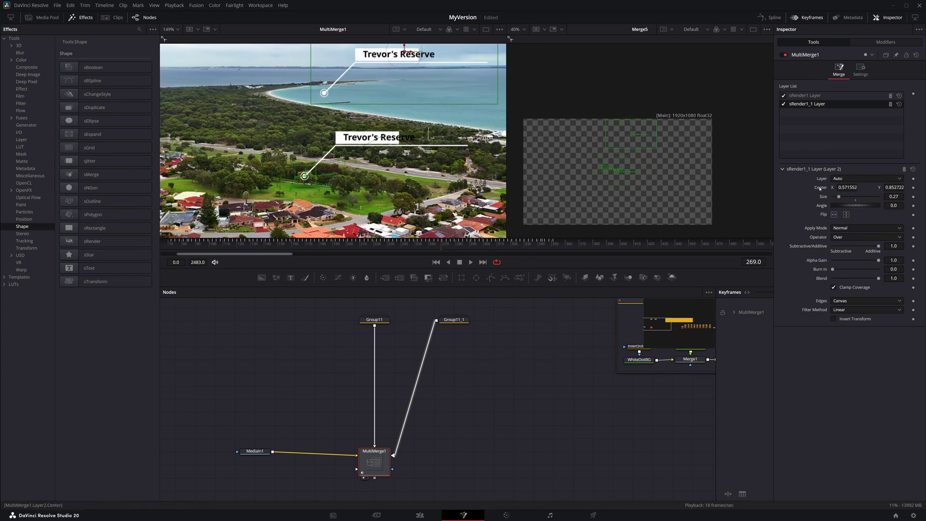
pyautogui.rightClick(820, 189)
pyautogui.moveTo(835, 224)
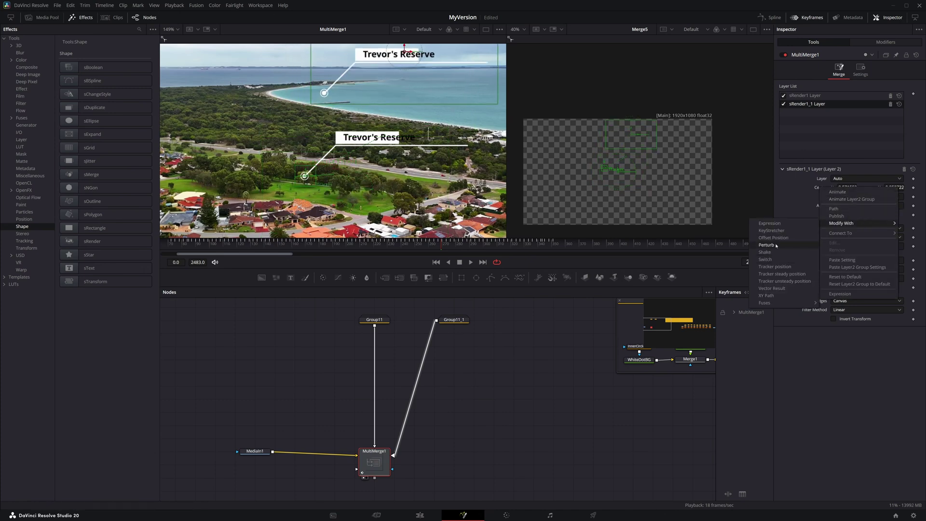
pyautogui.click(775, 267)
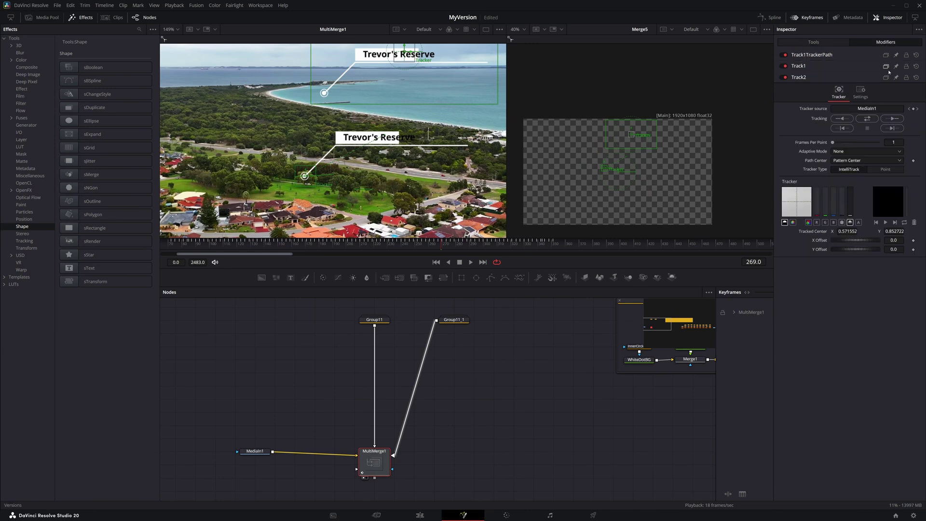
# - Set Track2's tracker type to Point and its Frames Per Point to 3
pyautogui.click(886, 169)
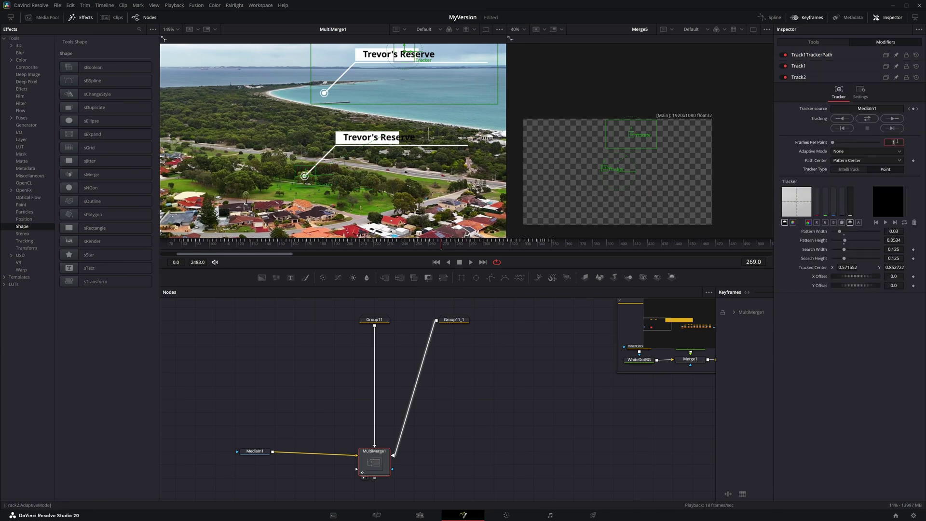
pyautogui.write('3')
pyautogui.press('Return')
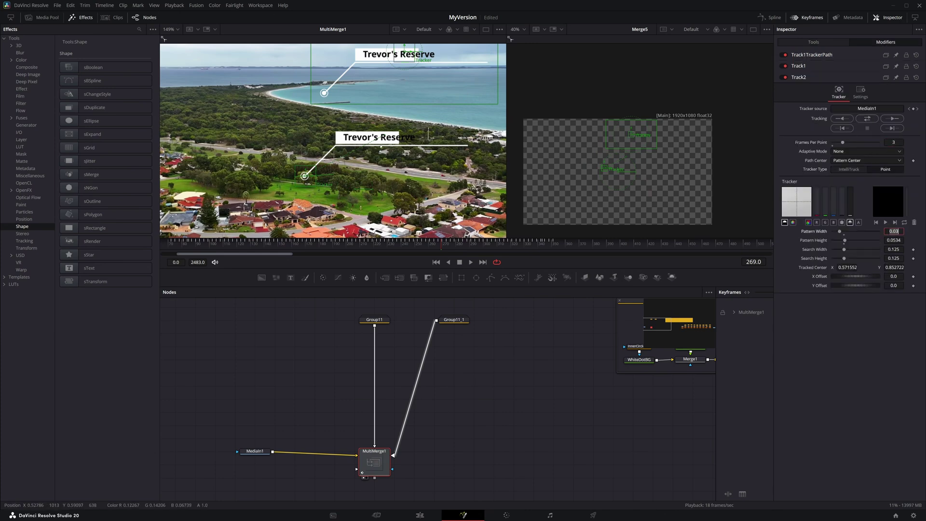
# - Place the Track2 pattern on the tip of the headland, track forward from frame 269, and stop at frame 494
pyautogui.moveTo(393, 57); pyautogui.dragTo(312, 88)
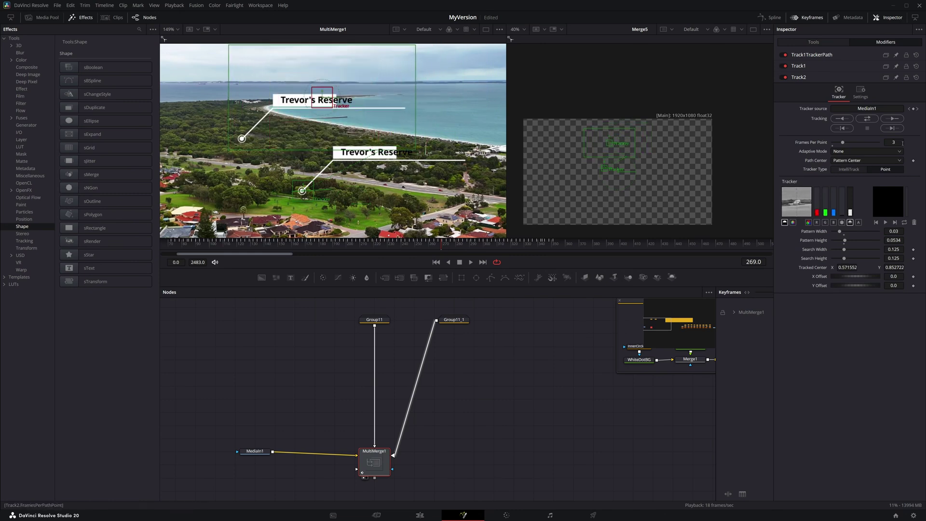
pyautogui.click(893, 118)
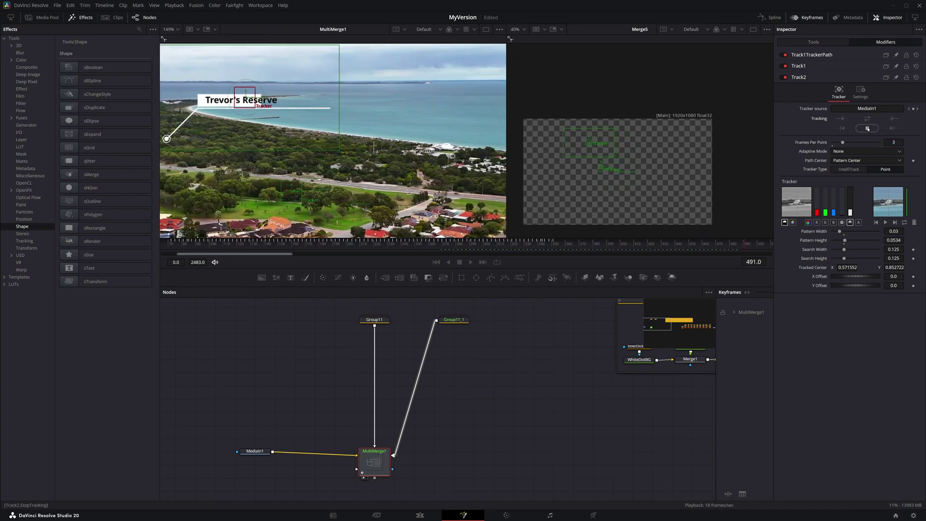
pyautogui.click(867, 129)
pyautogui.click(526, 266)
pyautogui.click(526, 266)
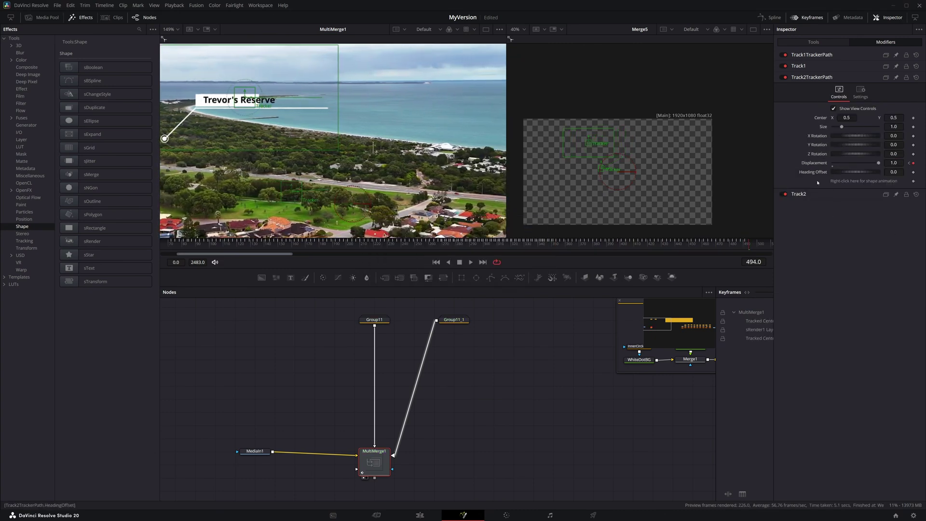
# - Offset Track2 by X 0.1174 and Y 0.1072 so the second callout's dot sits on the headland's tip
pyautogui.moveTo(854, 288)
pyautogui.mouseDown()
pyautogui.moveTo(912, 288)
pyautogui.moveTo(877, 296)
pyautogui.moveTo(893, 297)
pyautogui.moveTo(869, 290)
pyautogui.mouseUp()
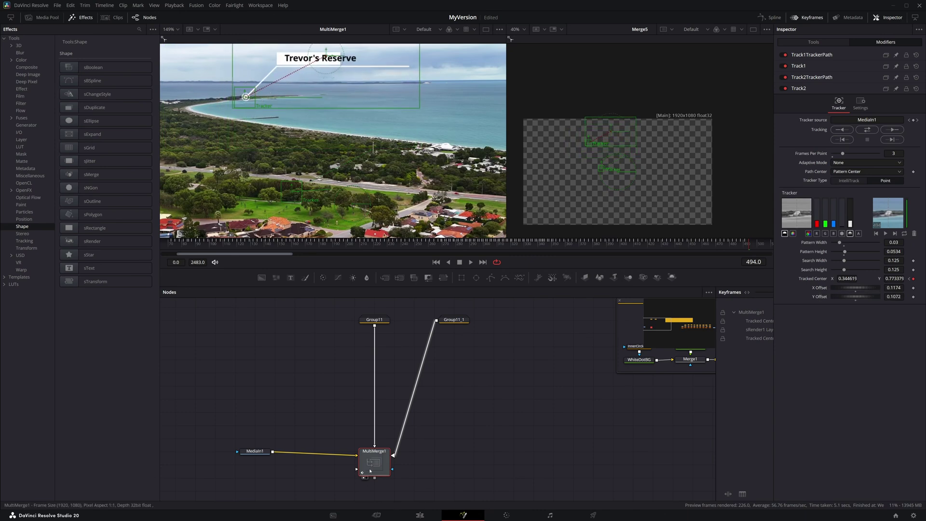
pyautogui.click(822, 43)
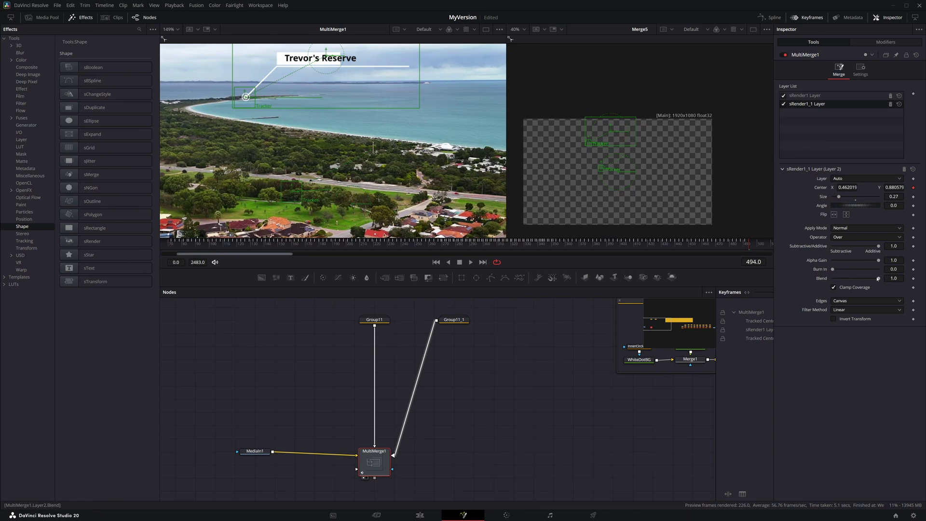
pyautogui.moveTo(878, 279)
pyautogui.mouseDown()
pyautogui.moveTo(833, 279)
pyautogui.moveTo(879, 278)
pyautogui.mouseUp()
# - Delete the duplicate callout group Group11_1 from the node graph
pyautogui.scroll(-3, 496, 334)
pyautogui.moveTo(508, 344); pyautogui.dragTo(481, 353)
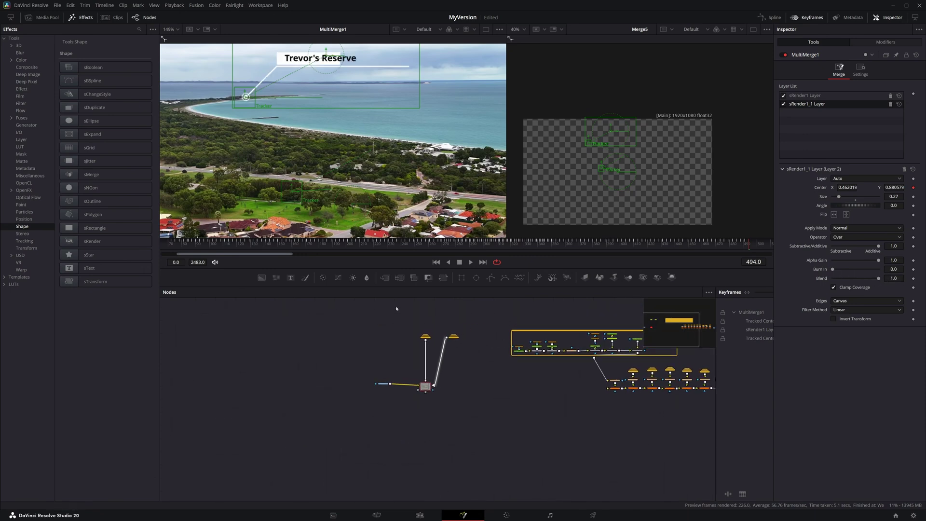
pyautogui.scroll(3, 459, 347)
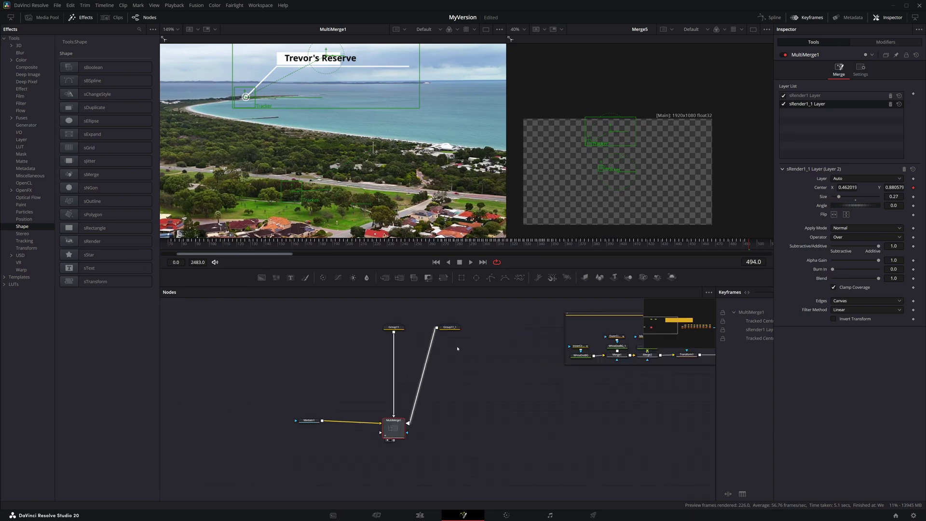
pyautogui.click(452, 332)
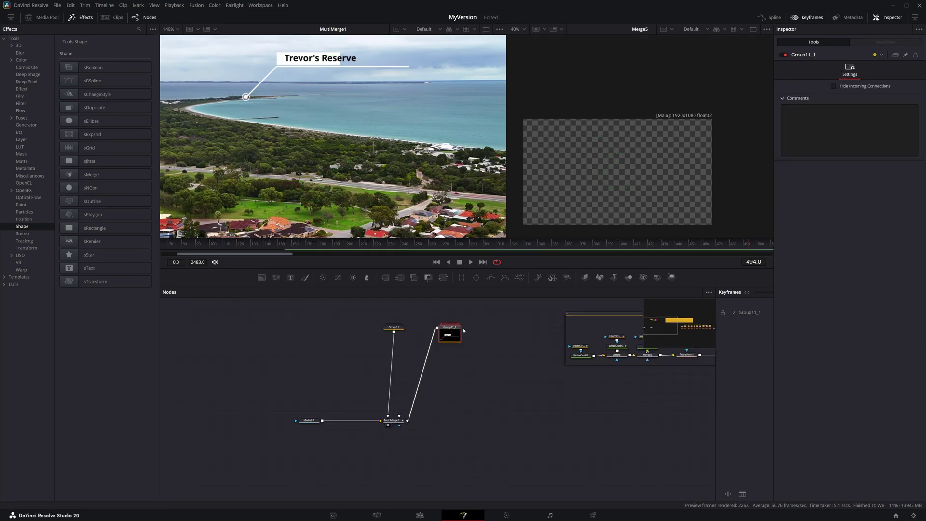
pyautogui.moveTo(478, 310); pyautogui.dragTo(436, 383)
pyautogui.press('Delete')
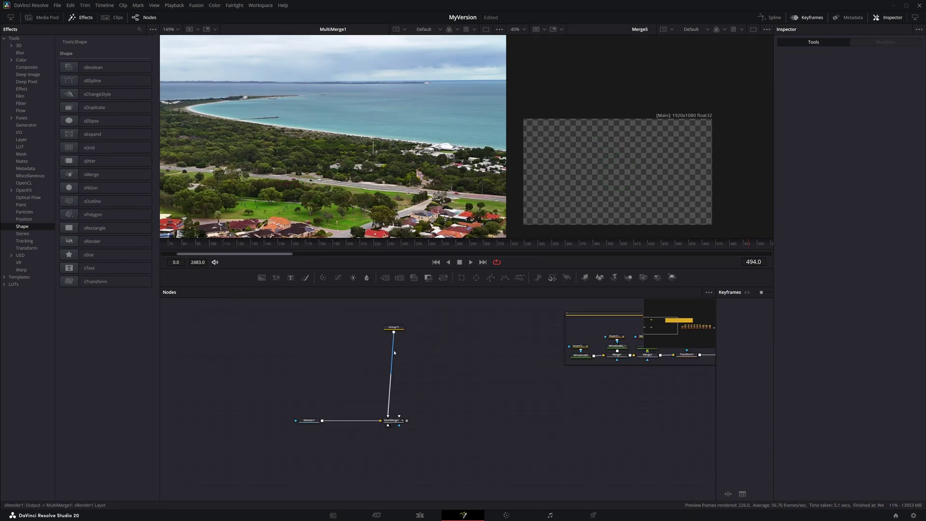
# - At frame 80, expand the Group11 callout group and show its sRender1 node in the viewer in place of MultiMerge1
pyautogui.click(393, 328)
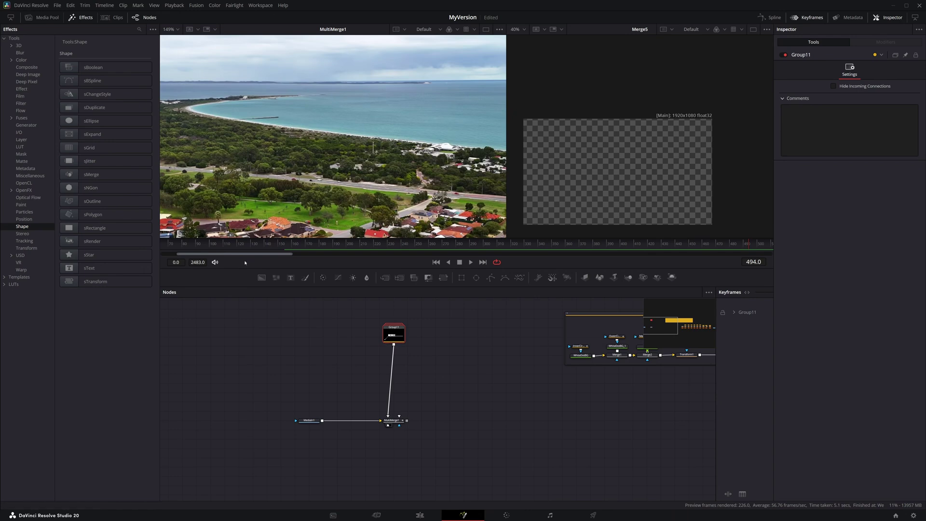
pyautogui.moveTo(193, 244); pyautogui.dragTo(183, 244)
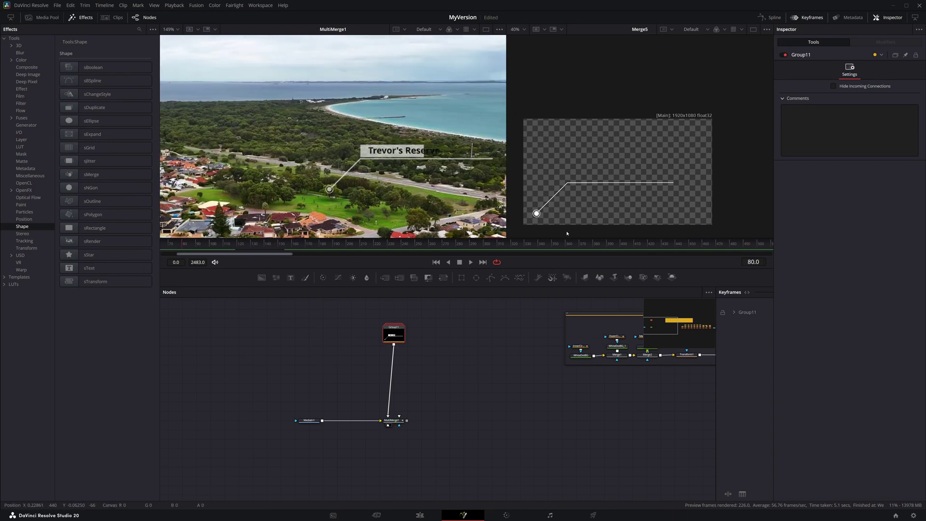
pyautogui.doubleClick(394, 332)
pyautogui.moveTo(487, 358); pyautogui.dragTo(445, 359)
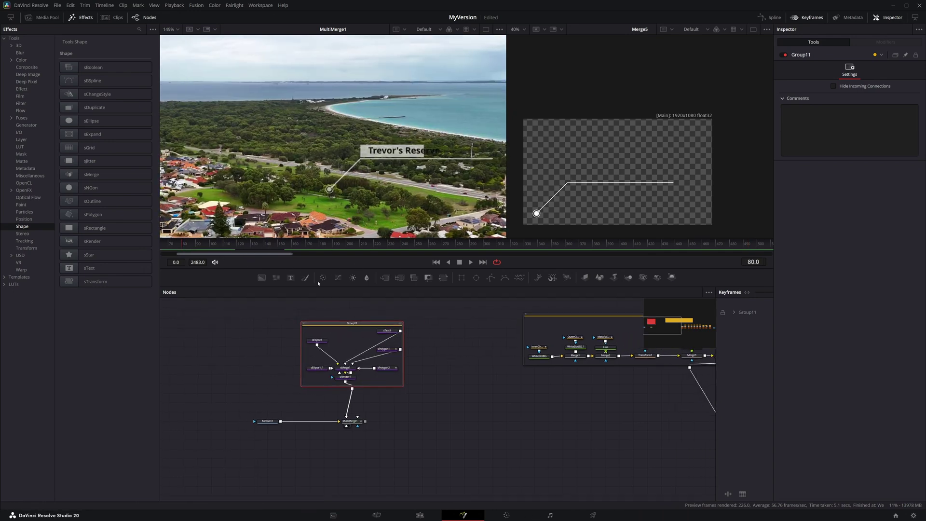
pyautogui.click(339, 381)
pyautogui.moveTo(386, 401); pyautogui.dragTo(335, 394)
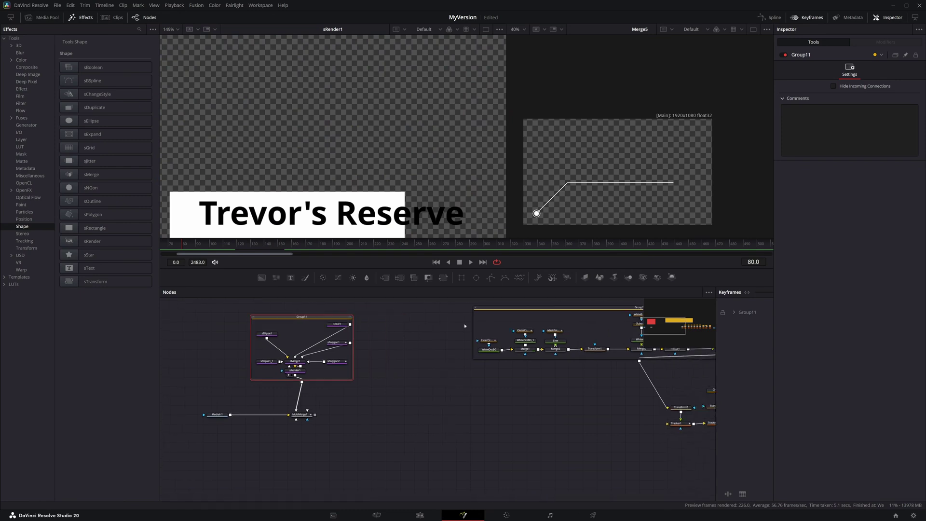
# - Fit the sRender1 and Merge5 images to the size of their viewers
pyautogui.scroll(-3, 339, 172)
pyautogui.click(178, 30)
pyautogui.click(171, 39)
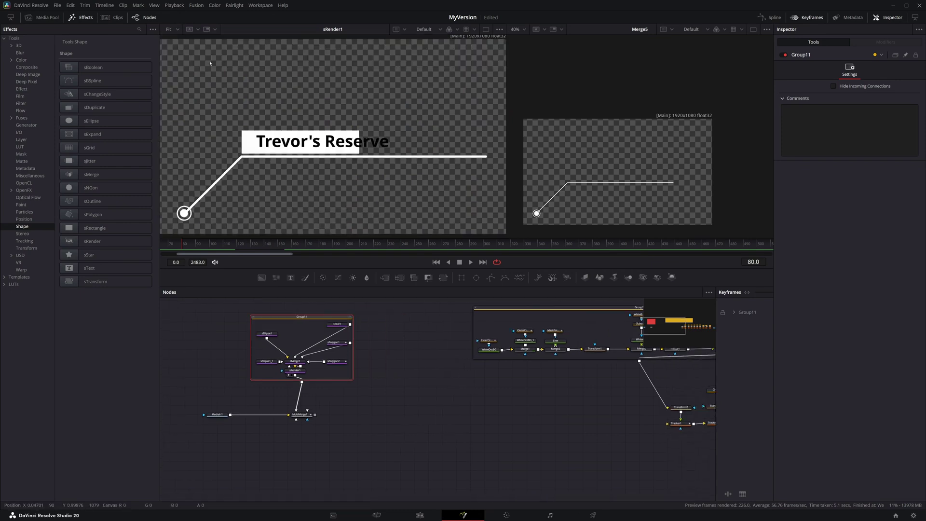
pyautogui.scroll(2, 533, 352)
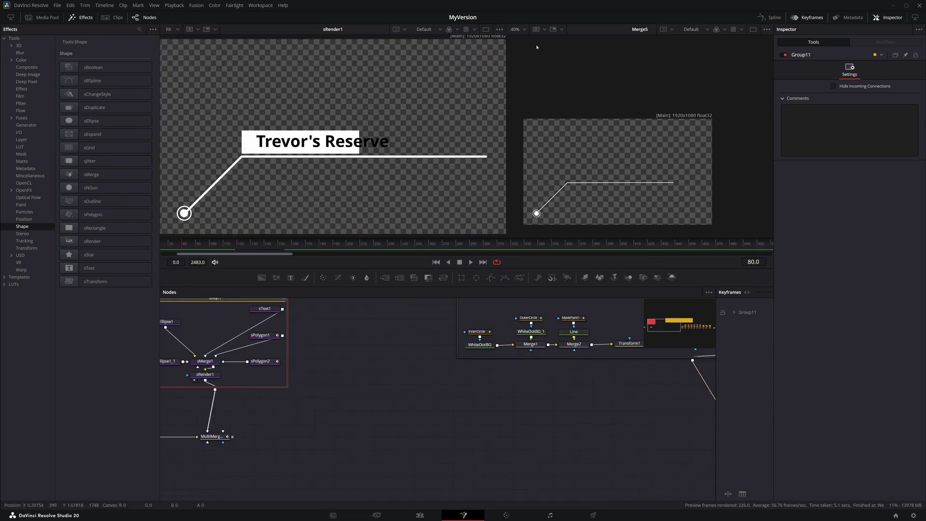
pyautogui.click(524, 30)
pyautogui.click(515, 40)
# - Scrub through the original callout's opening animation and stop at frame 60, with Group11 centred in the node graph
pyautogui.moveTo(199, 244); pyautogui.dragTo(179, 244)
pyautogui.moveTo(240, 253); pyautogui.dragTo(174, 261)
pyautogui.moveTo(274, 255); pyautogui.dragTo(332, 254)
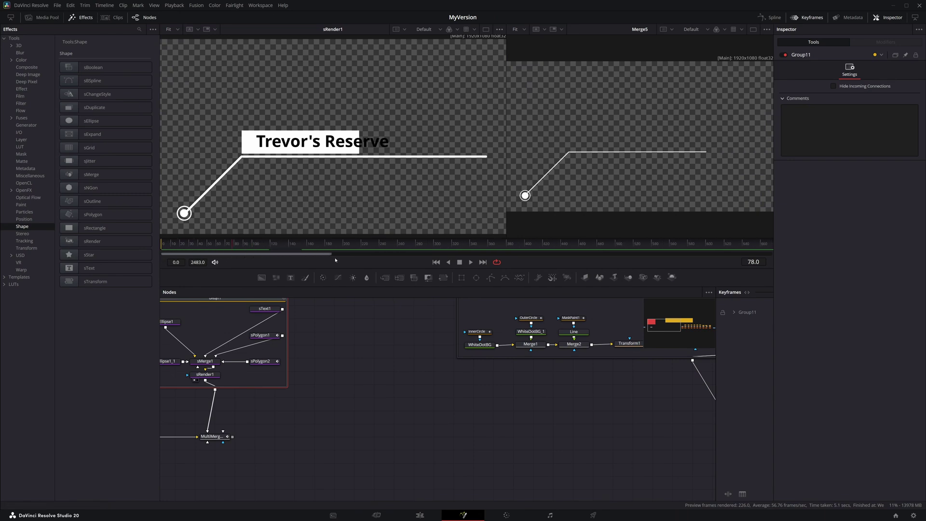
pyautogui.click(182, 247)
pyautogui.moveTo(203, 252); pyautogui.dragTo(217, 257)
pyautogui.moveTo(303, 374); pyautogui.dragTo(442, 391)
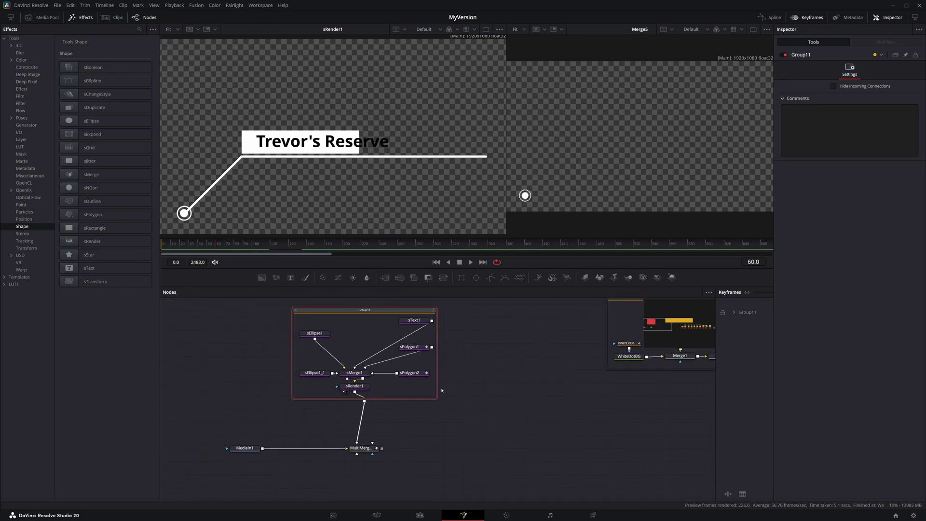
# - Publish the Width of sEllipse1_1 and connect its Height to that published Width
pyautogui.click(323, 375)
pyautogui.rightClick(823, 168)
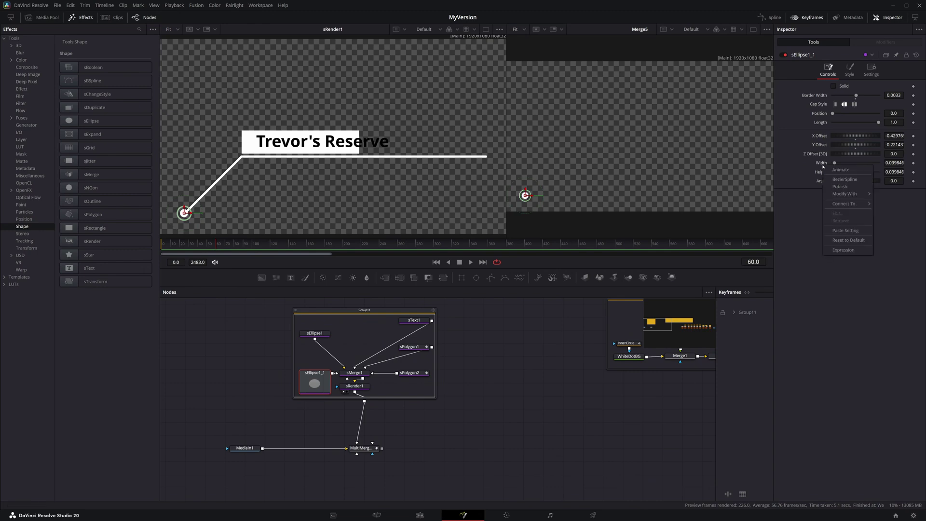
pyautogui.click(826, 171)
pyautogui.rightClick(819, 174)
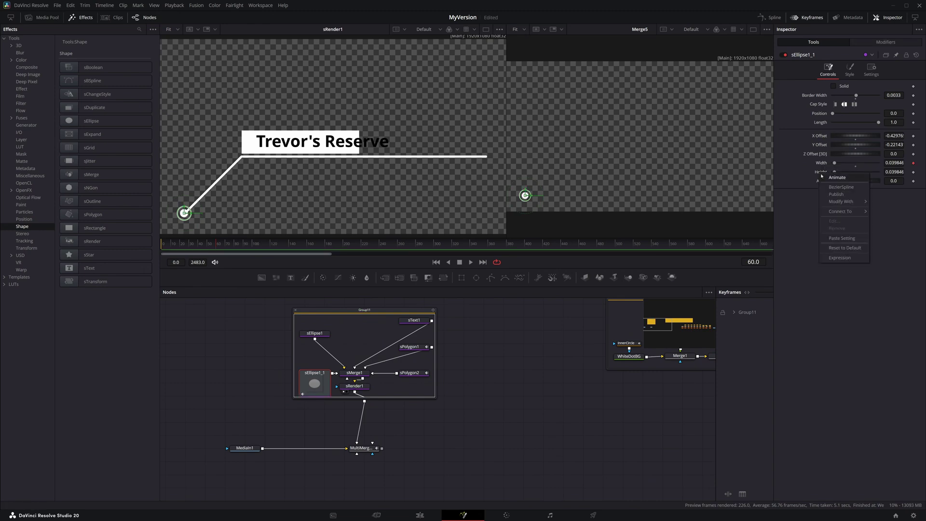
pyautogui.moveTo(840, 212)
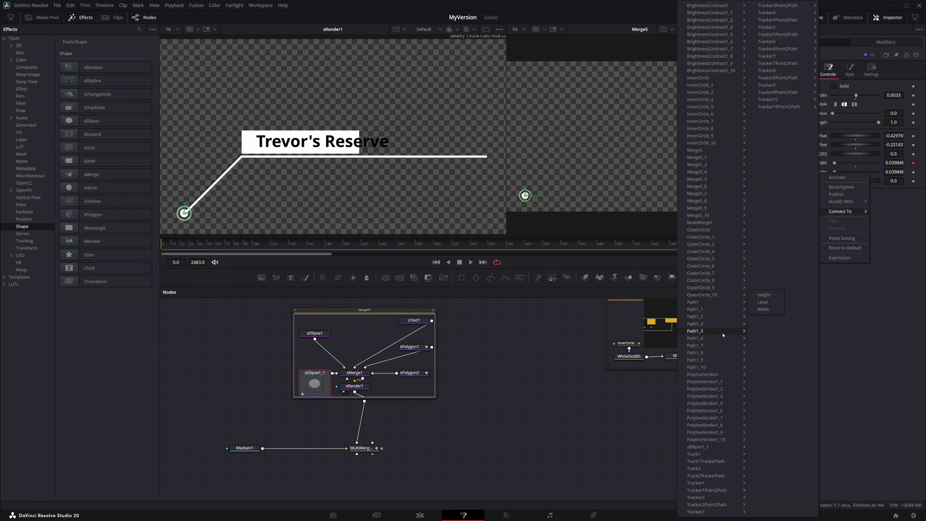
pyautogui.click(762, 447)
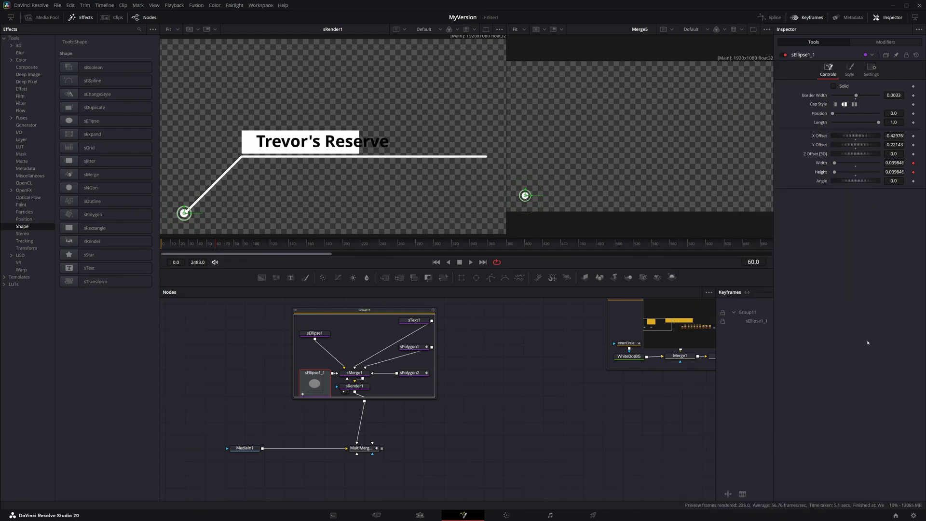
# - Set the ring's published Width value to 0.0533 and keyframe it at about frame 53
pyautogui.moveTo(835, 177); pyautogui.dragTo(840, 176)
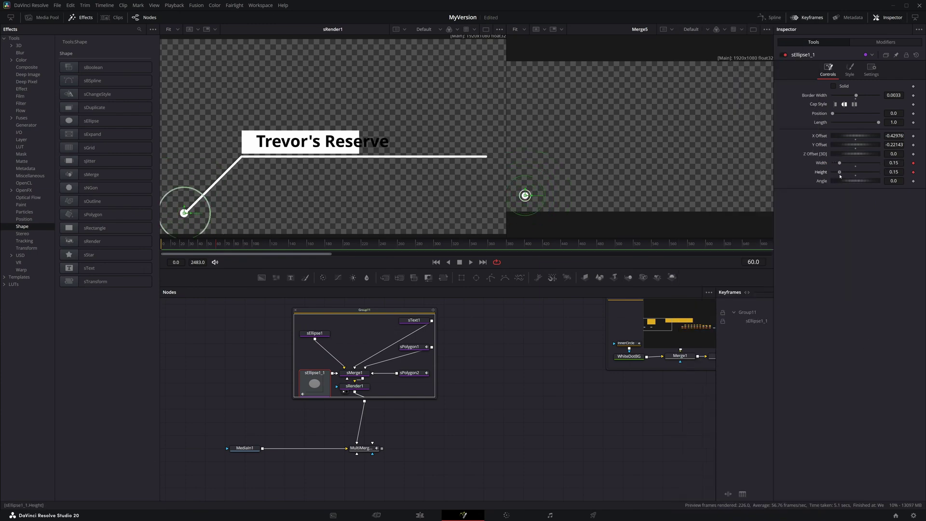
pyautogui.click(886, 42)
pyautogui.moveTo(859, 86)
pyautogui.mouseDown()
pyautogui.moveTo(851, 88)
pyautogui.moveTo(874, 89)
pyautogui.mouseUp()
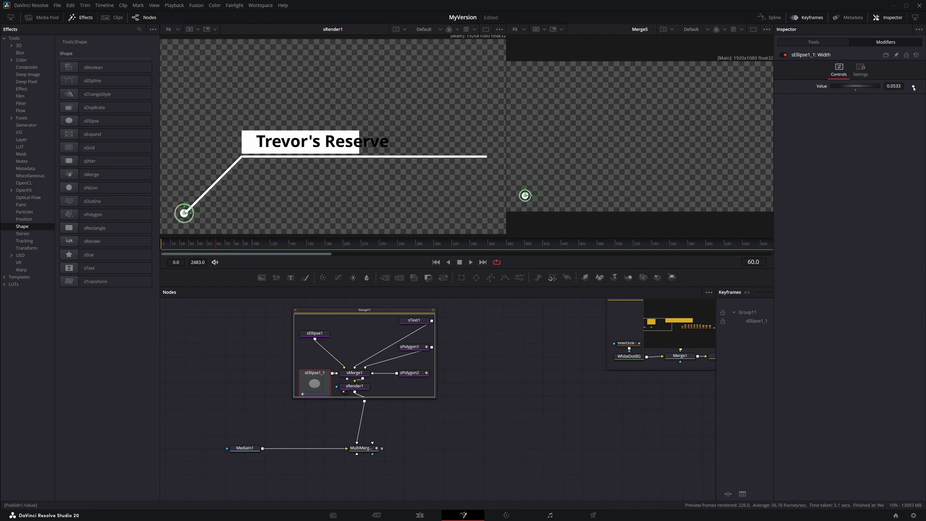
pyautogui.moveTo(216, 246)
pyautogui.mouseDown()
pyautogui.moveTo(184, 248)
pyautogui.moveTo(221, 249)
pyautogui.moveTo(210, 250)
pyautogui.mouseUp()
pyautogui.click(913, 86)
# - Keyframe the ring's published Width at 0.0316 on frame 68 and 0.0439 on frame 74
pyautogui.moveTo(212, 251); pyautogui.dragTo(224, 251)
pyautogui.moveTo(869, 87); pyautogui.dragTo(858, 88)
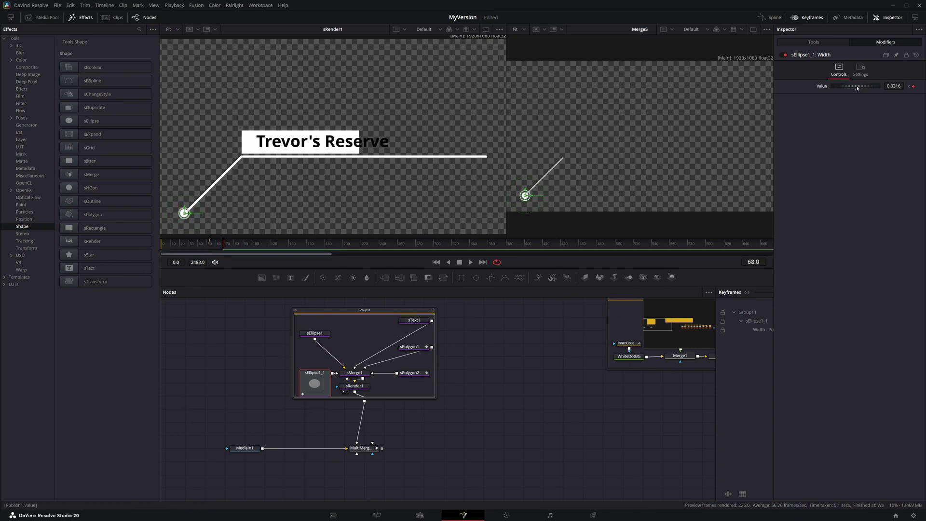
pyautogui.click(229, 247)
pyautogui.moveTo(846, 89); pyautogui.dragTo(851, 88)
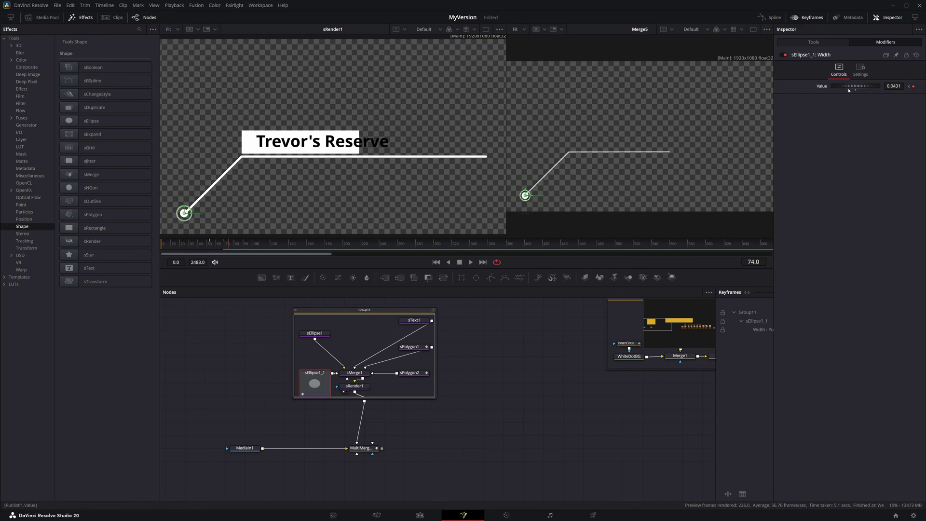
# - Smooth all keyframes of the ring's width curve in the Spline editor, then play back the ring animation
pyautogui.click(770, 17)
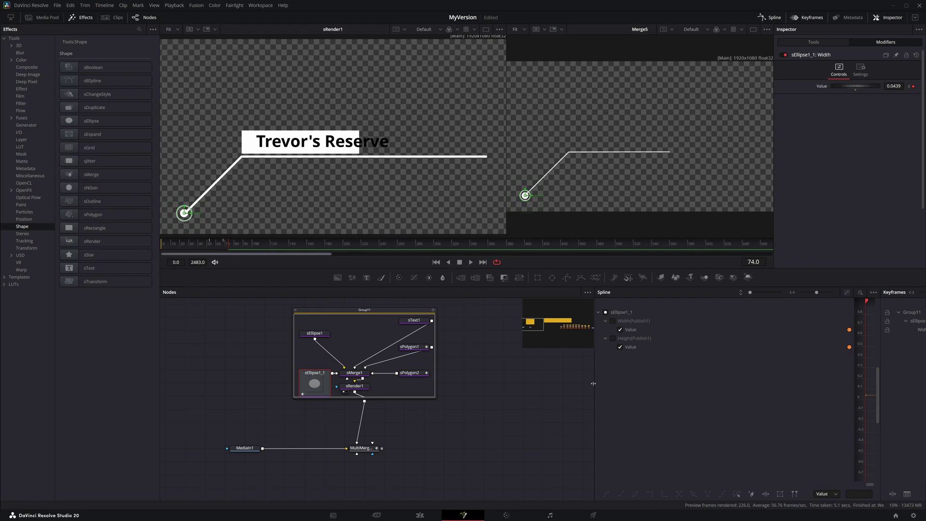
pyautogui.moveTo(596, 386); pyautogui.dragTo(254, 386)
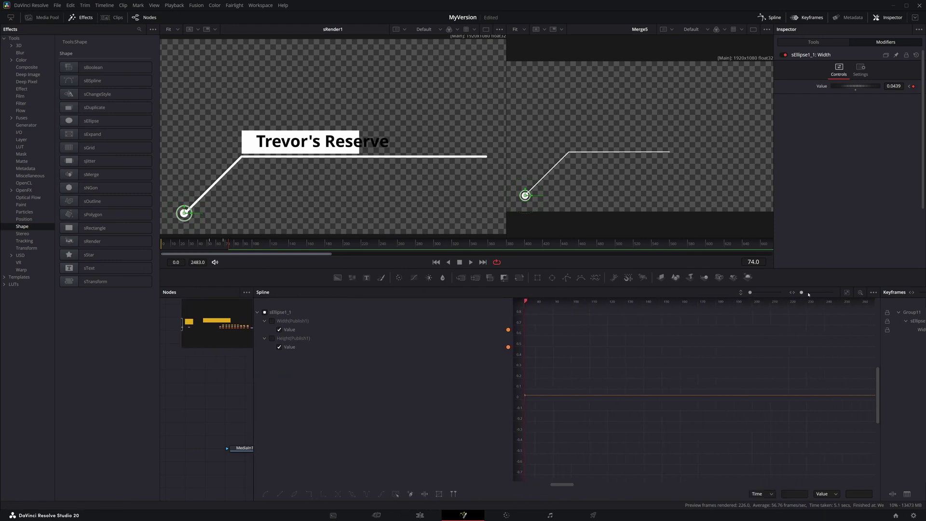
pyautogui.click(847, 292)
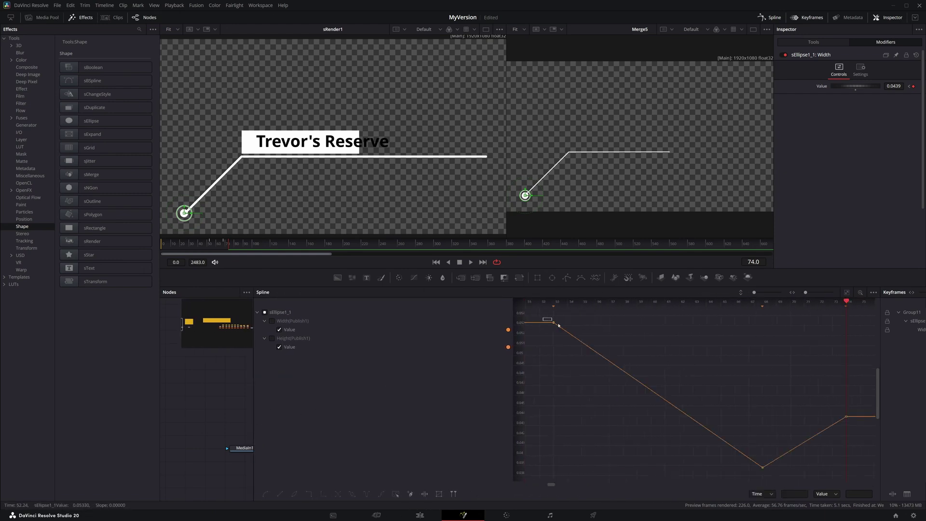
pyautogui.hotkey('ctrl', 'a')
pyautogui.hotkey('shift', 's')
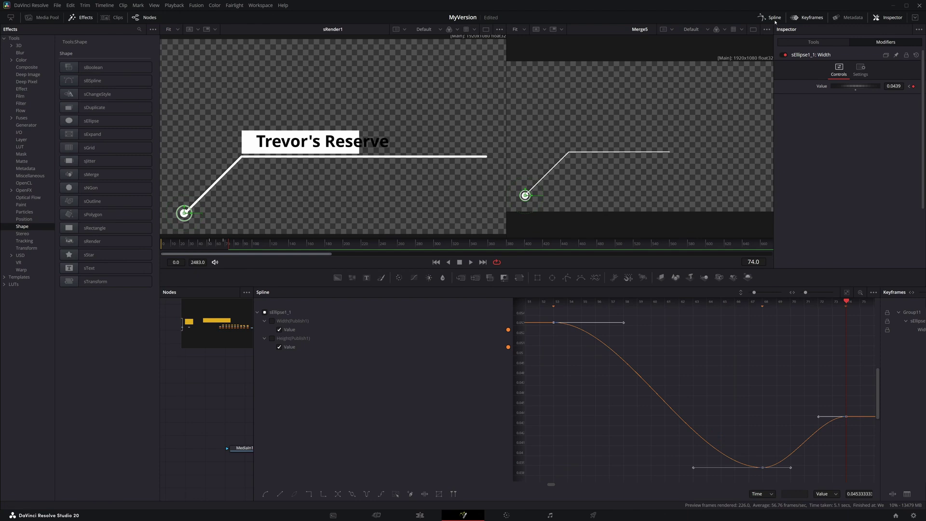
pyautogui.click(772, 18)
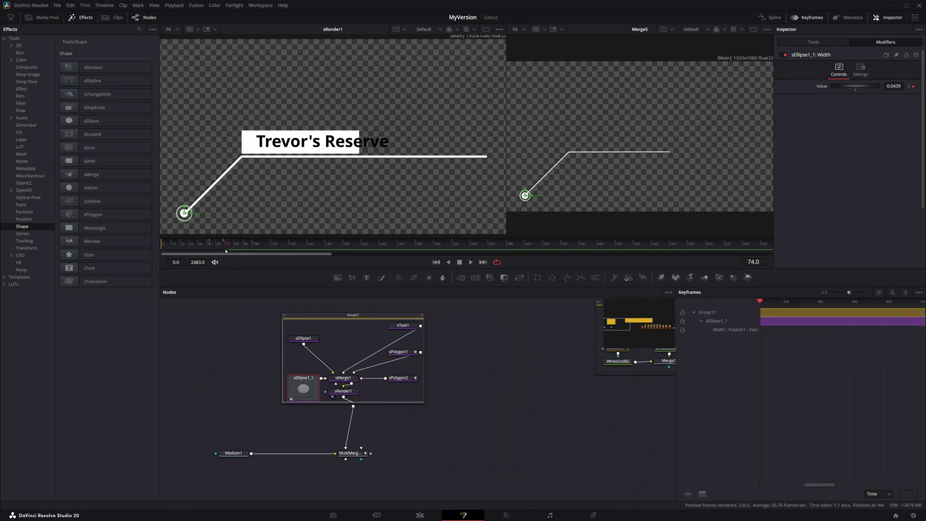
pyautogui.press('space')
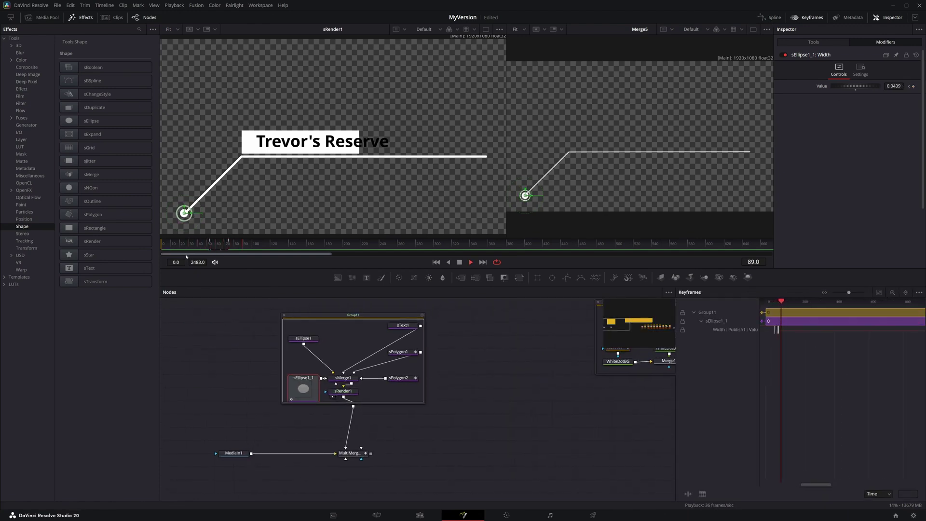
pyautogui.press('space')
# - Collapse the expanded Group11 callout group into a single node
pyautogui.click(471, 439)
pyautogui.moveTo(457, 399); pyautogui.dragTo(423, 409)
pyautogui.moveTo(397, 308); pyautogui.dragTo(178, 431)
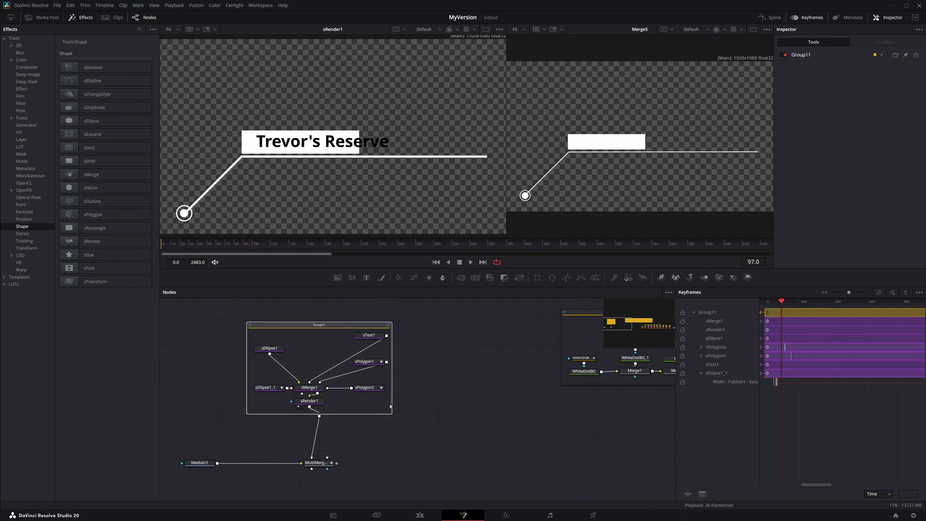
pyautogui.rightClick(353, 327)
pyautogui.click(395, 184)
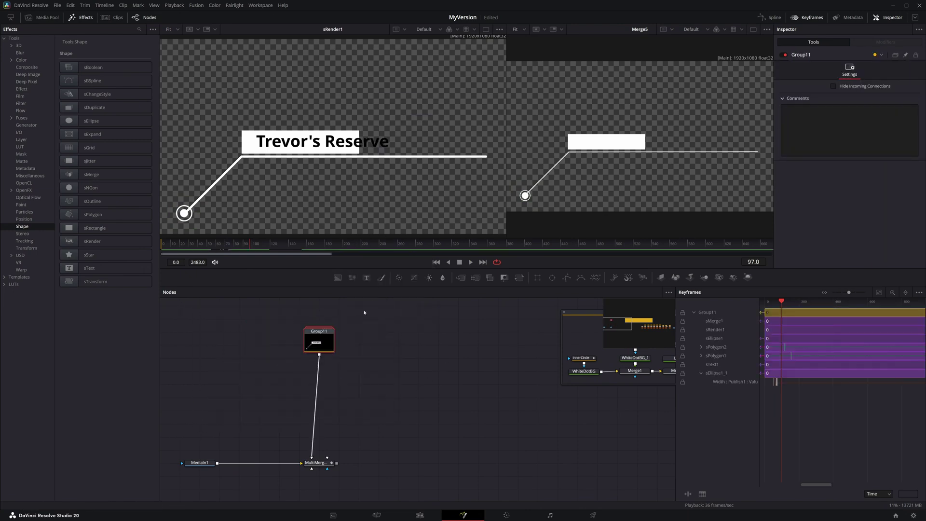
# - Duplicate Group11 and connect the copy to MultiMerge1 as its second foreground layer
pyautogui.moveTo(360, 308); pyautogui.dragTo(290, 348)
pyautogui.hotkey('ctrl', 'c')
pyautogui.click(399, 357)
pyautogui.hotkey('ctrl', 'v')
pyautogui.moveTo(409, 373); pyautogui.dragTo(318, 466)
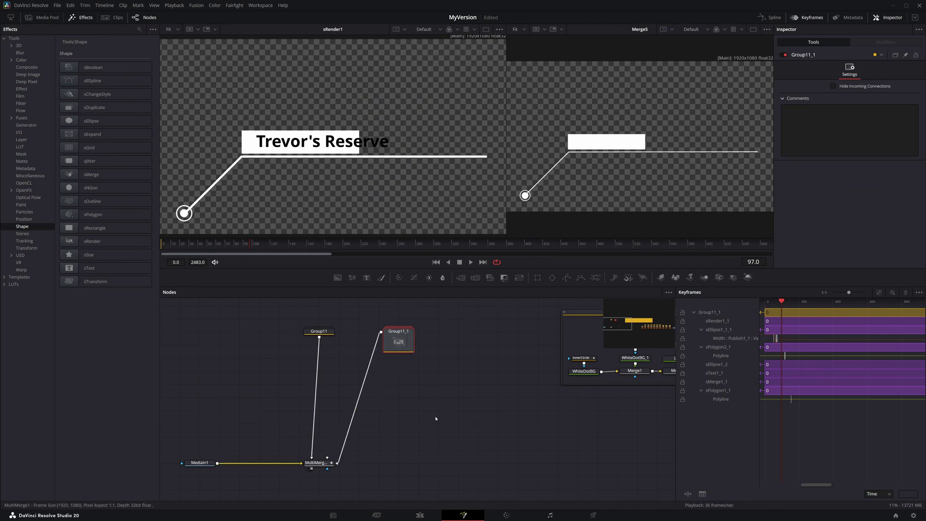
# - Show MultiMerge1 in the viewer in place of sRender1 and scrub through both tracked callouts, stopping at frame 273
pyautogui.click(317, 463)
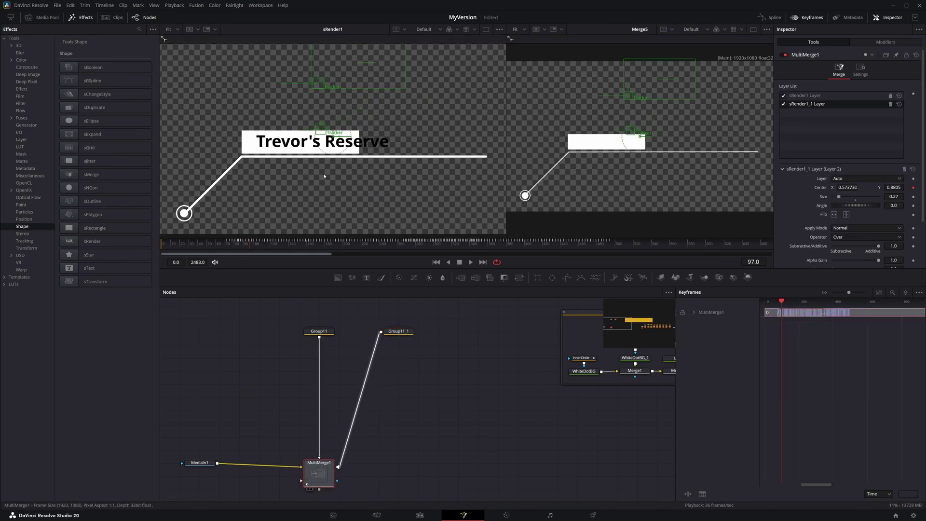
pyautogui.press('1')
pyautogui.click(416, 416)
pyautogui.moveTo(220, 243); pyautogui.dragTo(333, 246)
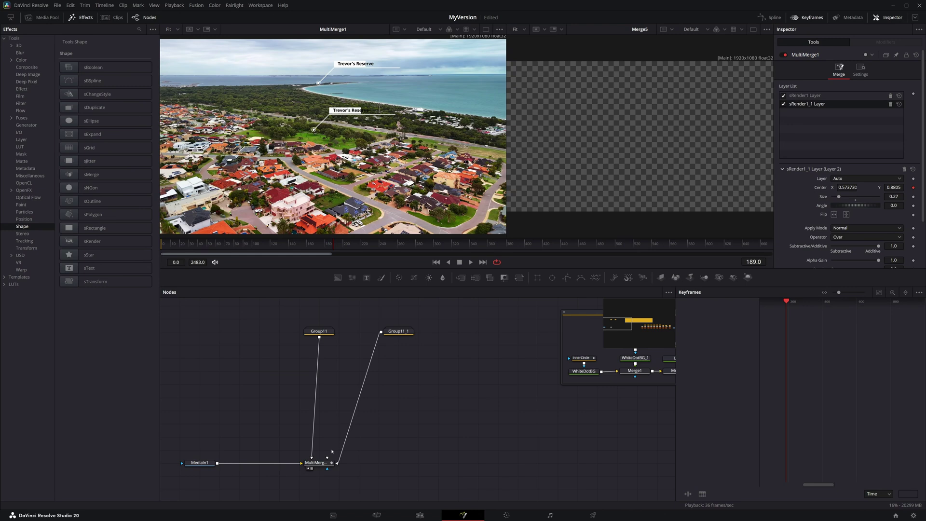
pyautogui.click(319, 463)
pyautogui.click(435, 246)
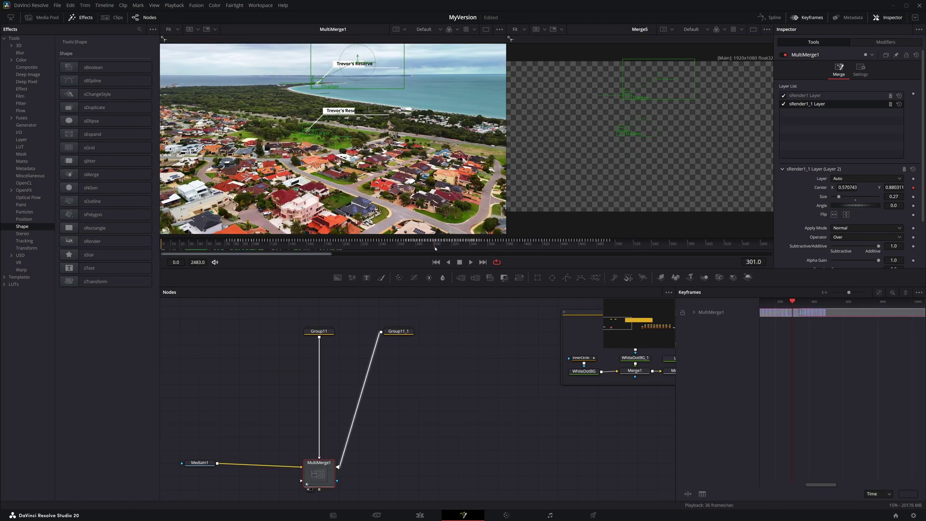
pyautogui.moveTo(435, 247); pyautogui.dragTo(411, 247)
# - Shift Group11_1 in the Keyframes editor to start at frame 220, check the second callout's timing up close, and close the editor
pyautogui.click(398, 333)
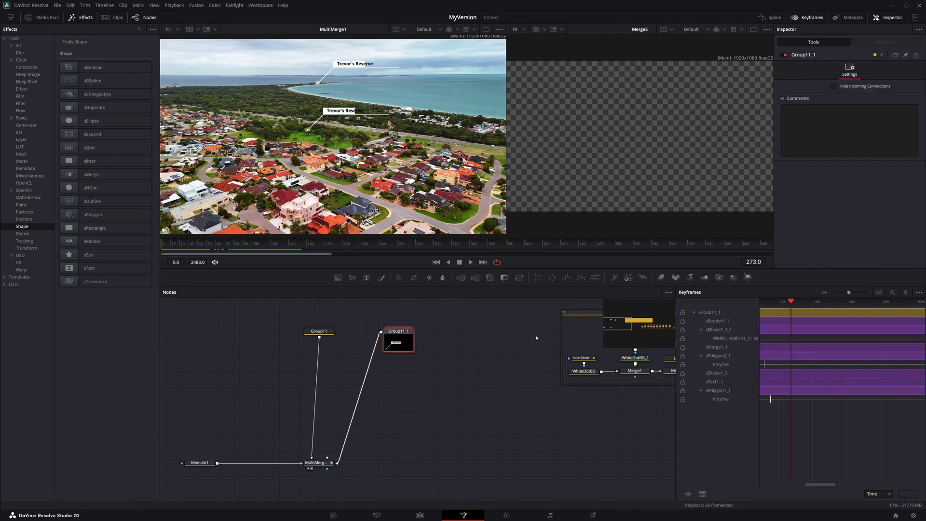
pyautogui.moveTo(676, 412); pyautogui.dragTo(202, 411)
pyautogui.click(919, 293)
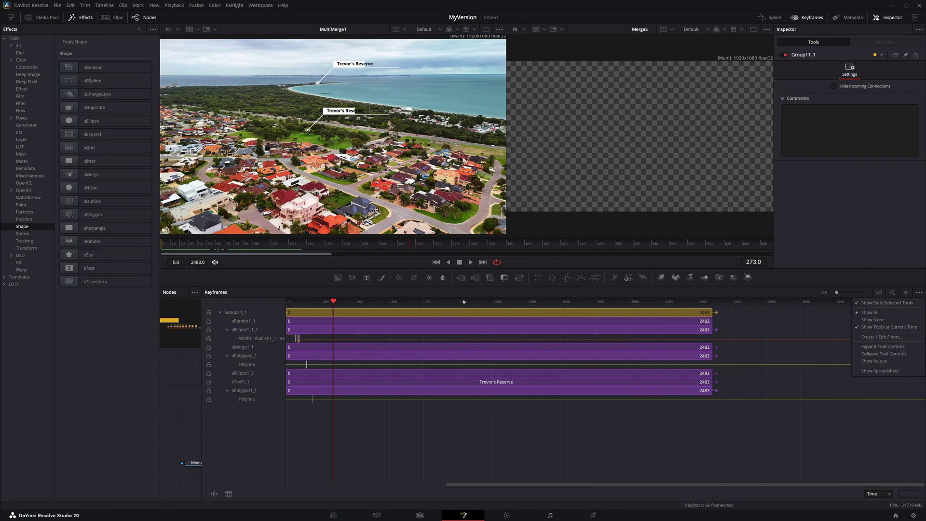
pyautogui.click(220, 312)
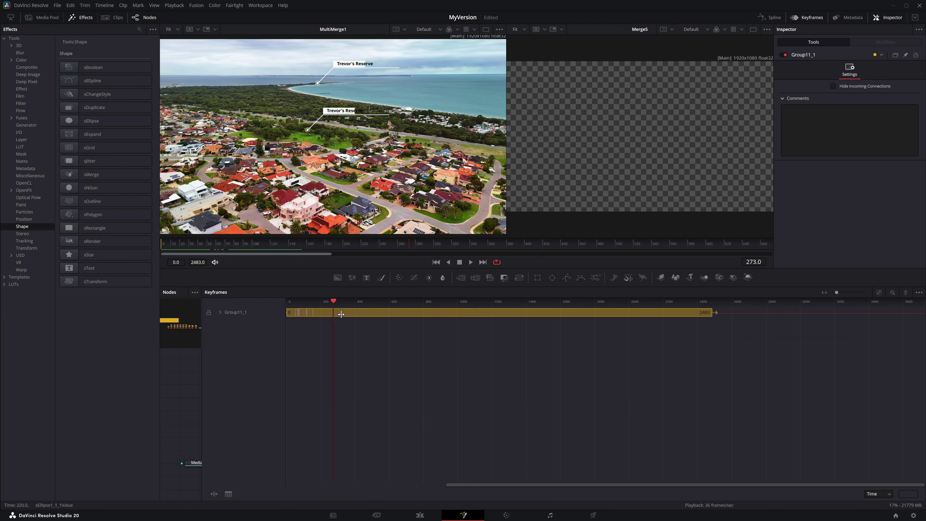
pyautogui.moveTo(342, 314); pyautogui.dragTo(378, 316)
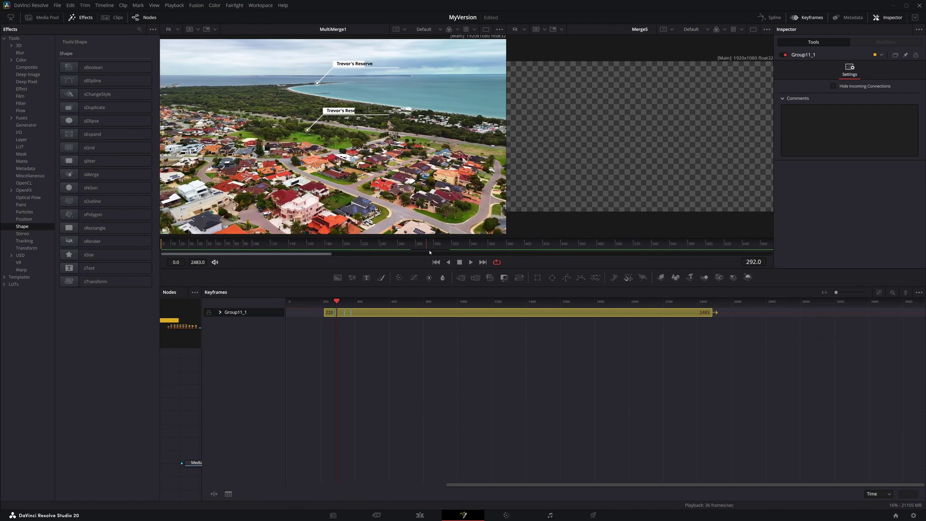
pyautogui.scroll(5, 283, 218)
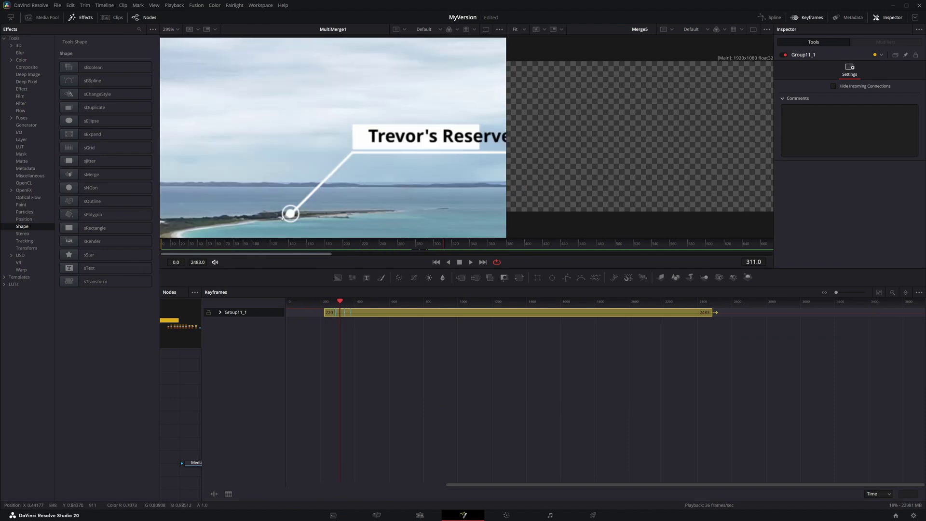
pyautogui.moveTo(437, 246)
pyautogui.mouseDown()
pyautogui.moveTo(412, 247)
pyautogui.moveTo(430, 253)
pyautogui.mouseUp()
pyautogui.click(807, 17)
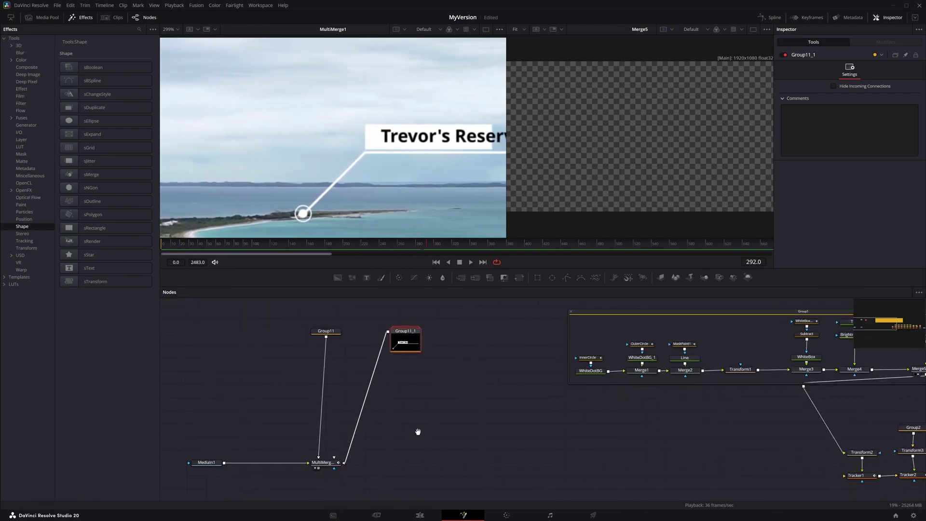
# - Examine the Blend setting of the sRender1_1 layer in MultiMerge1 and the second callout over the footage
pyautogui.moveTo(418, 431); pyautogui.dragTo(442, 427)
pyautogui.click(350, 458)
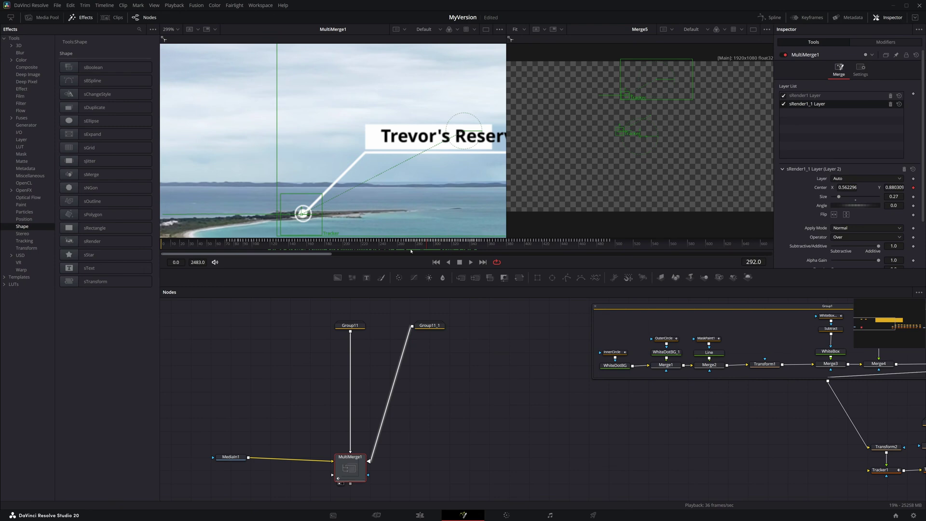
pyautogui.scroll(-3, 885, 223)
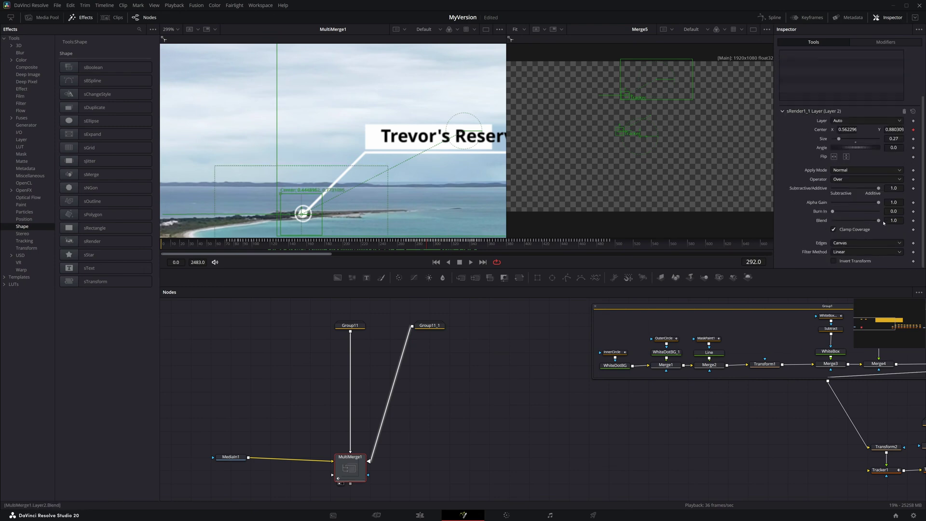
pyautogui.moveTo(880, 221)
pyautogui.mouseDown()
pyautogui.moveTo(842, 221)
pyautogui.moveTo(883, 221)
pyautogui.mouseUp()
pyautogui.scroll(-6, 426, 128)
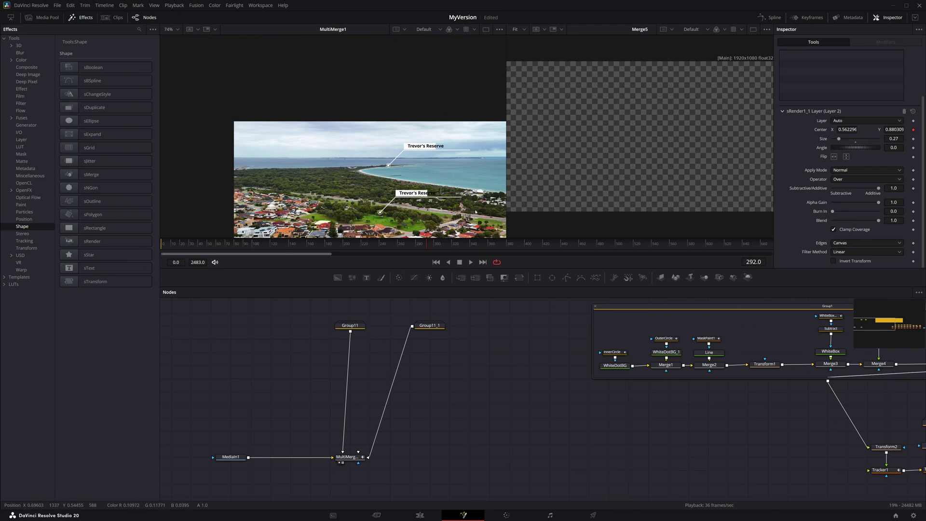
# - Place MediaOut1 beside MultiMerge1 and feed it with the MultiMerge1 output
pyautogui.scroll(-5, 511, 368)
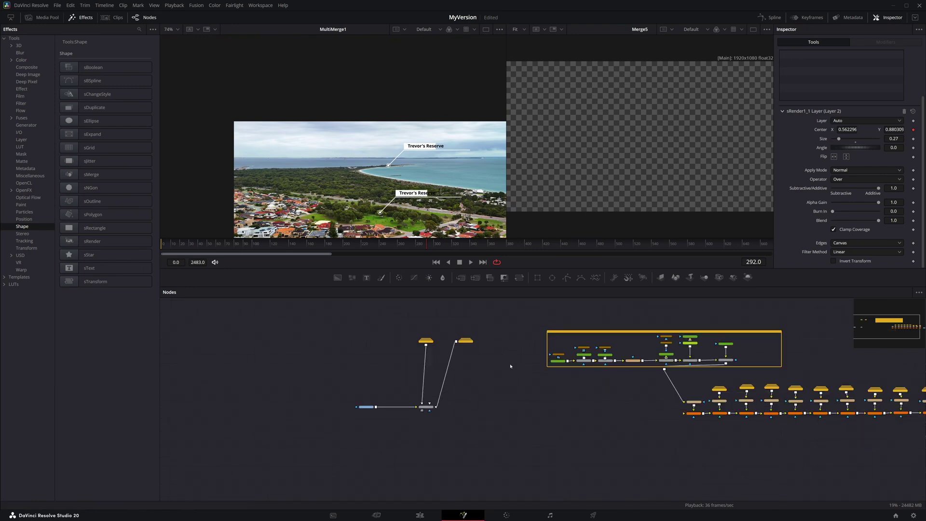
pyautogui.moveTo(810, 381); pyautogui.dragTo(358, 384)
pyautogui.moveTo(265, 380); pyautogui.dragTo(357, 384)
pyautogui.moveTo(357, 384); pyautogui.dragTo(349, 379)
pyautogui.moveTo(316, 350); pyautogui.dragTo(382, 365)
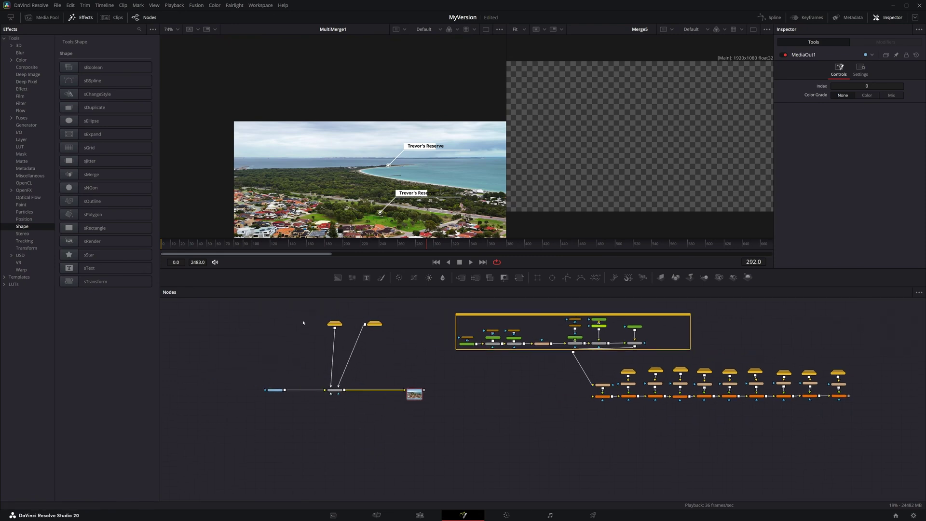
pyautogui.moveTo(300, 312); pyautogui.dragTo(286, 333)
pyautogui.doubleClick(286, 333)
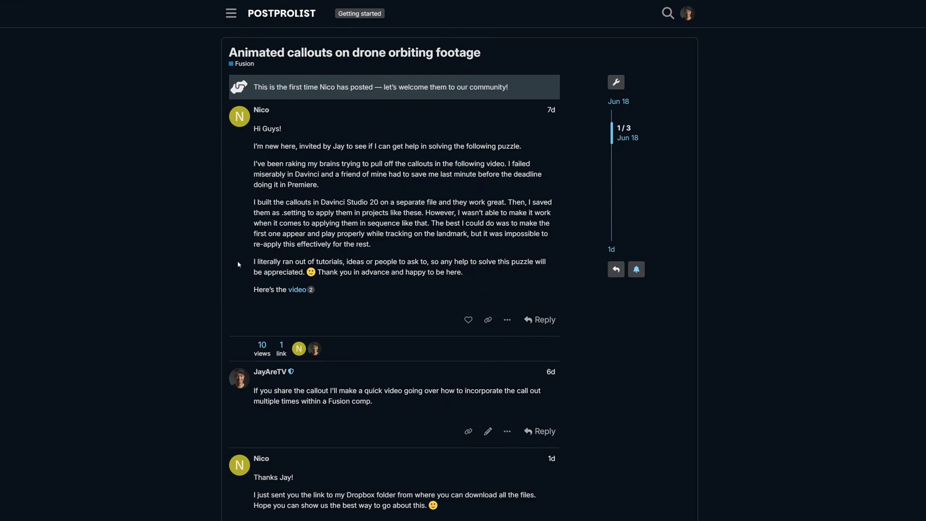
# - In the PostProList forum, go from the drone callouts topic to the Fusion category and on to the forum's home page
pyautogui.scroll(-3, 232, 328)
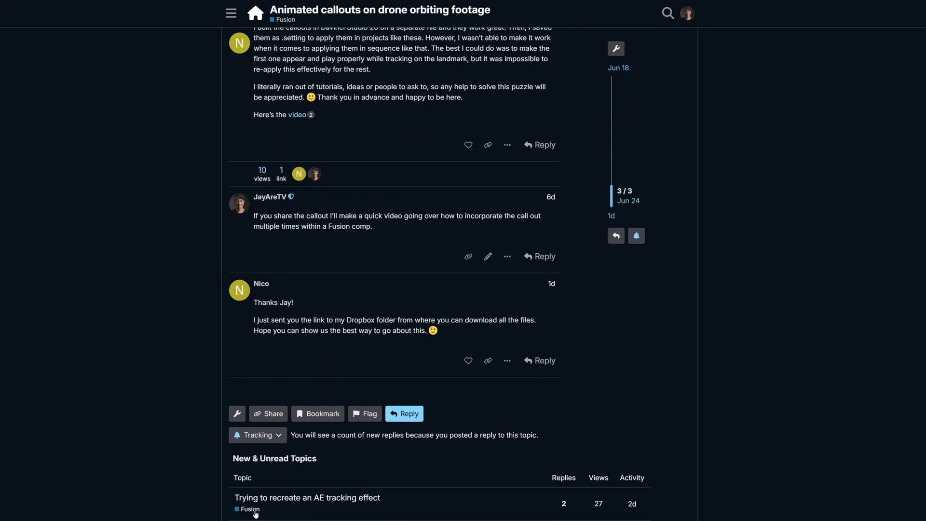
pyautogui.click(255, 512)
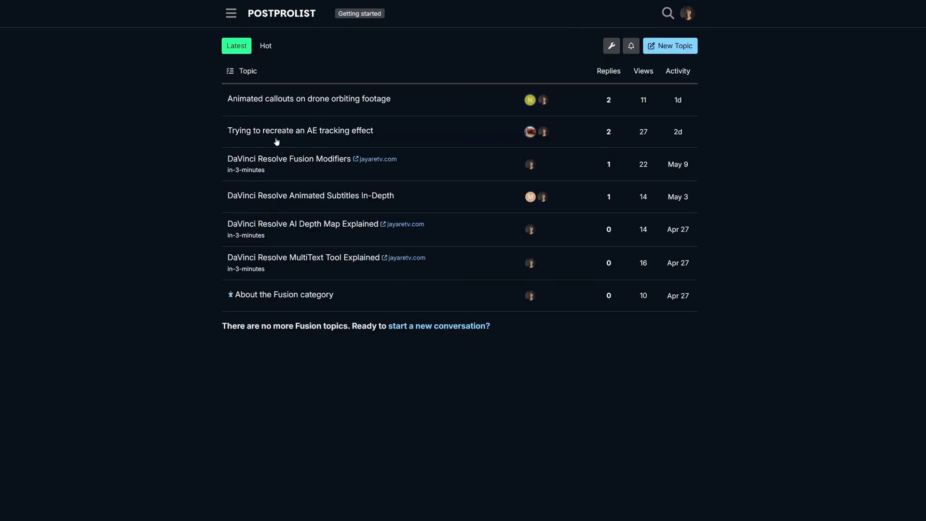
pyautogui.click(305, 18)
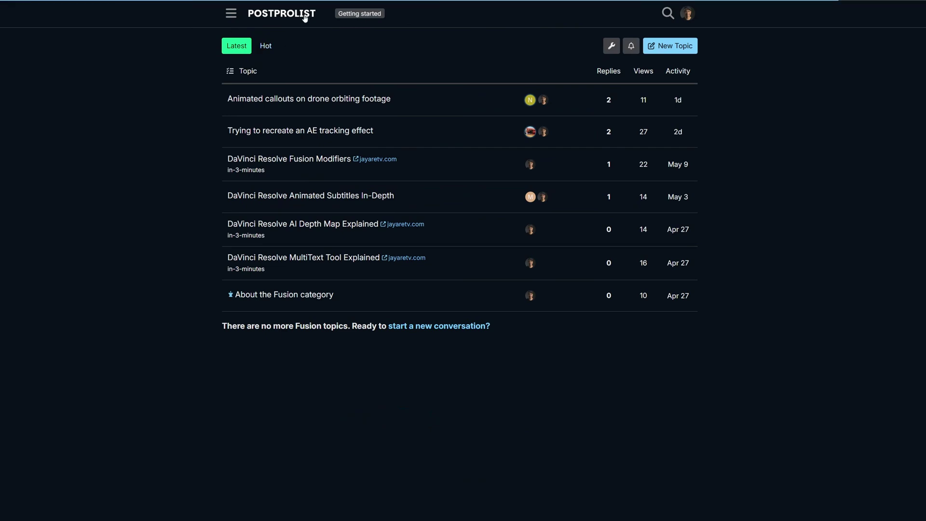